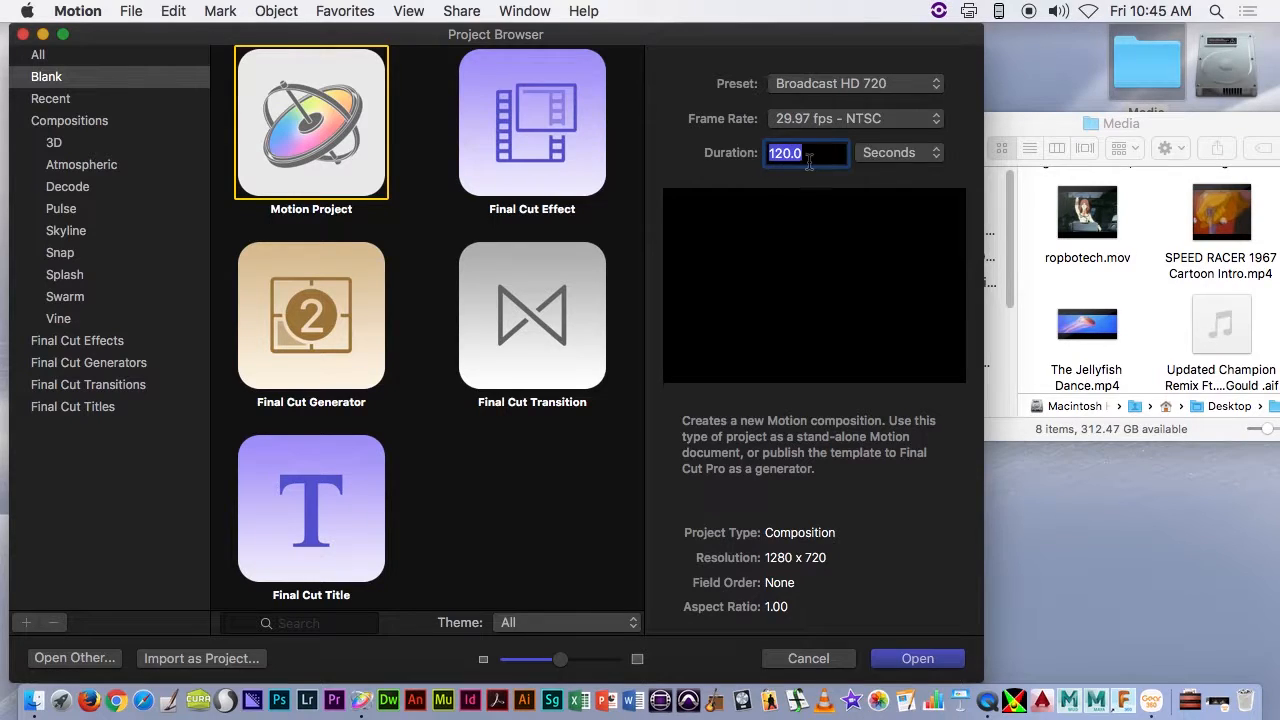
# - Create a blank Motion Project using Broadcast HD 720, 29.97 fps - NTSC and a duration of 120 seconds
pyautogui.click(897, 153)
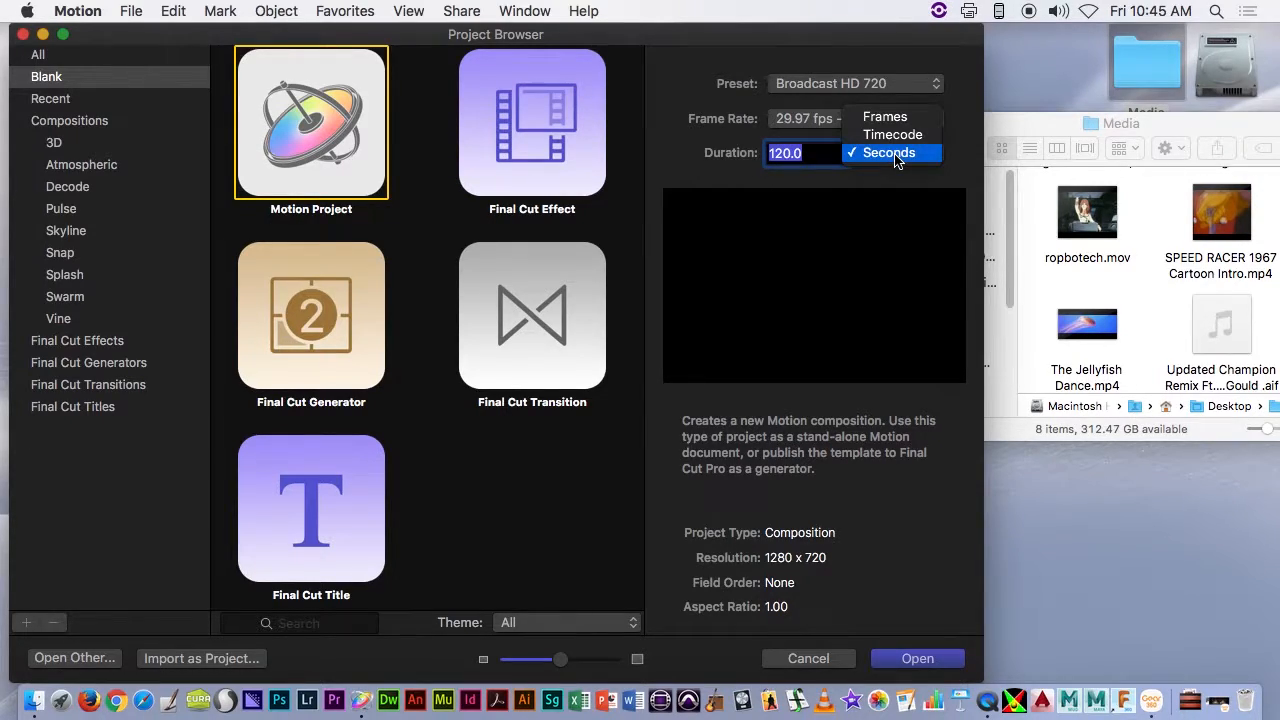
pyautogui.click(897, 156)
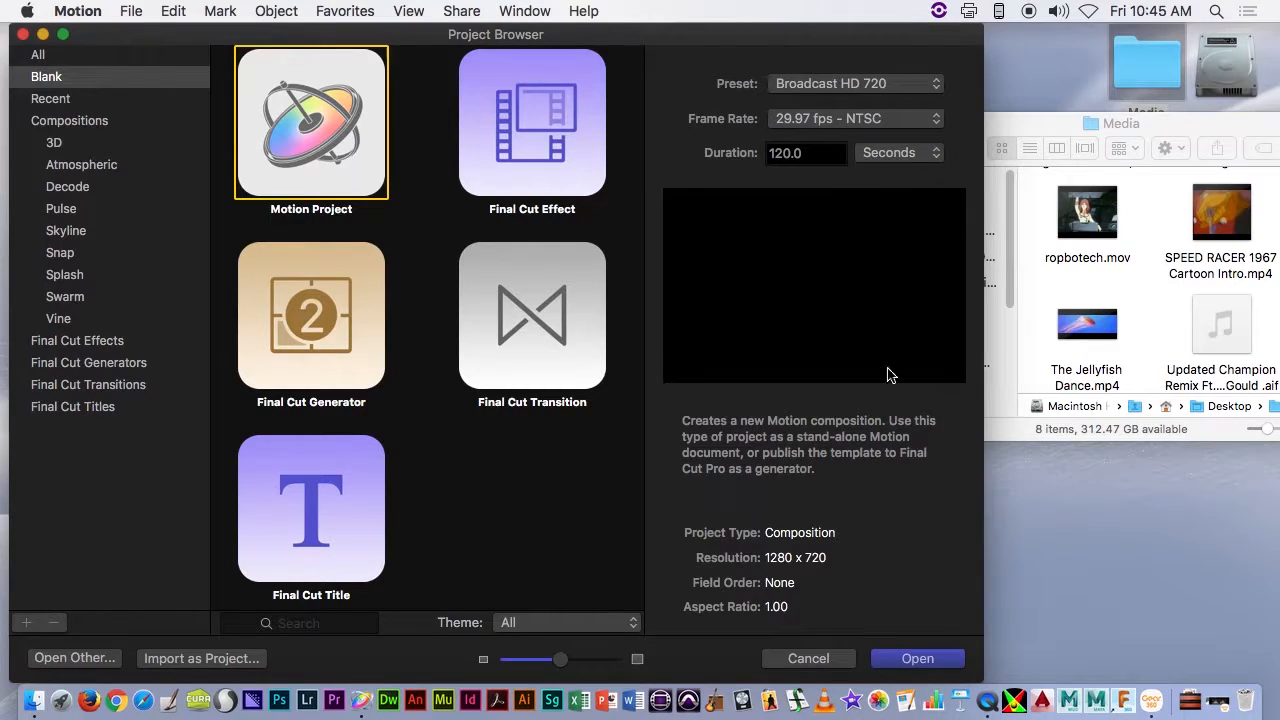
pyautogui.click(929, 662)
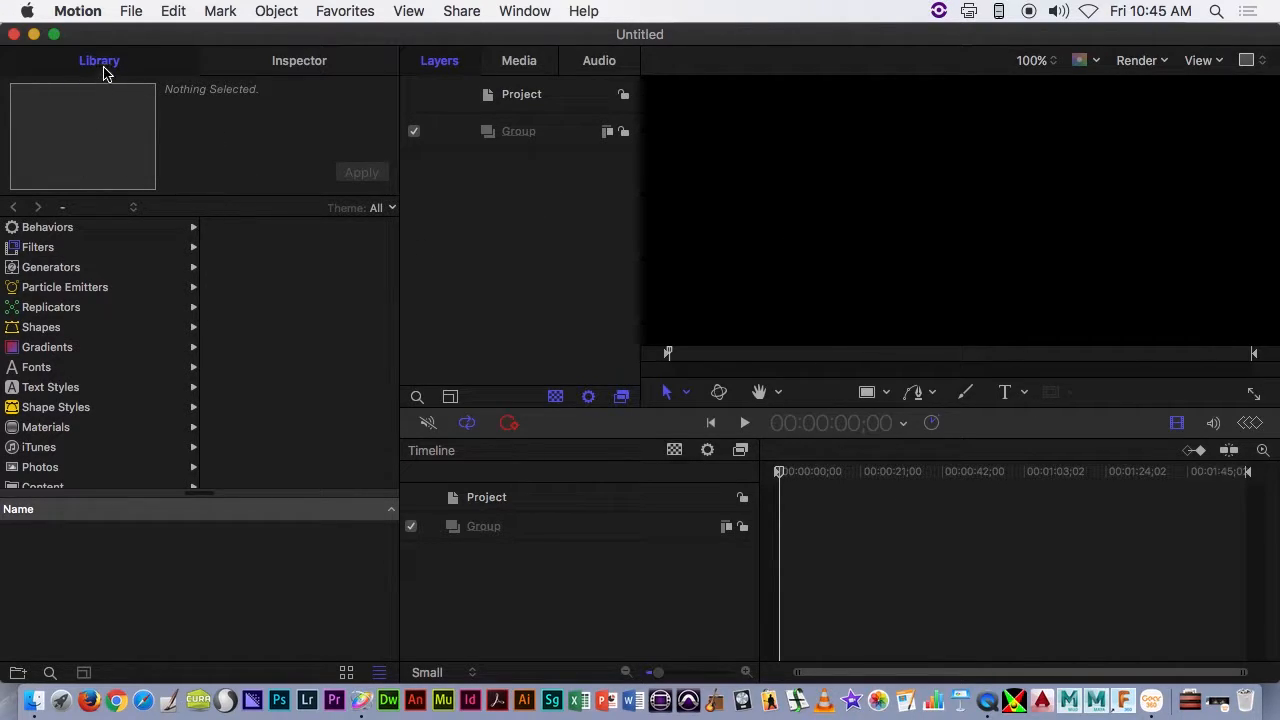
# - Inspect the project's properties, including its preset, dimensions, frame rate, duration and background
pyautogui.click(251, 70)
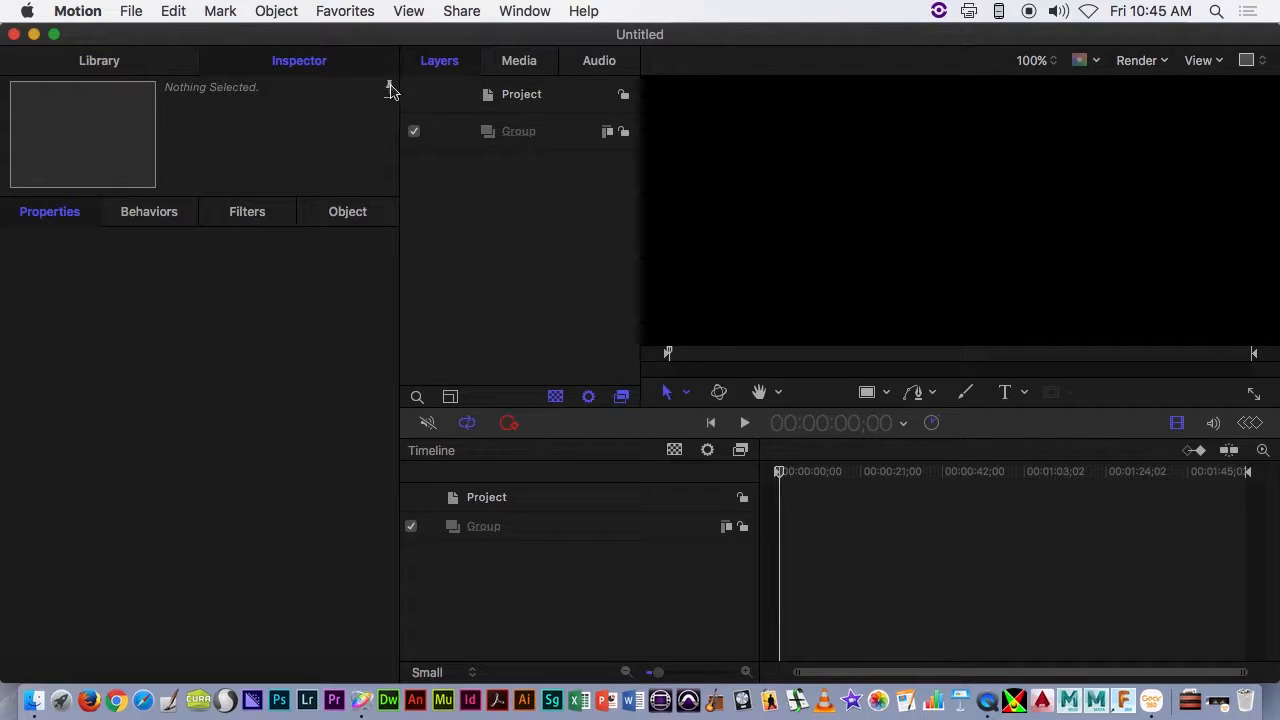
pyautogui.click(522, 96)
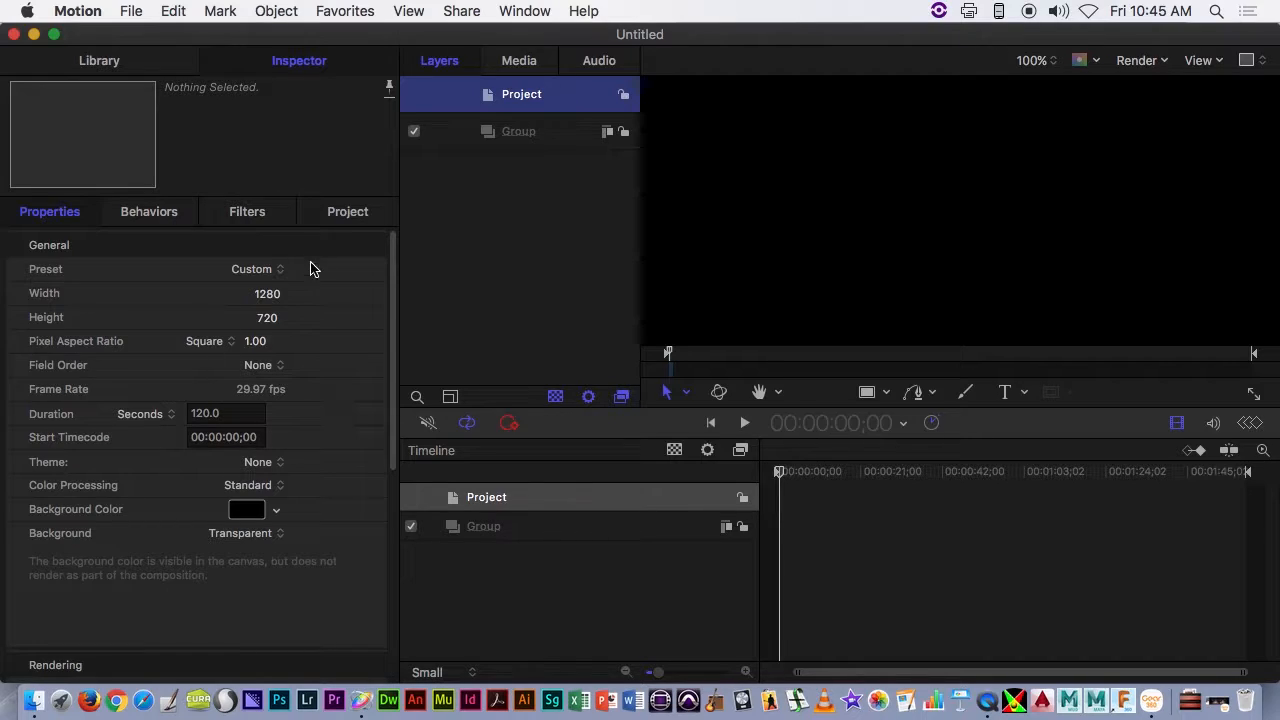
pyautogui.click(558, 106)
pyautogui.click(344, 64)
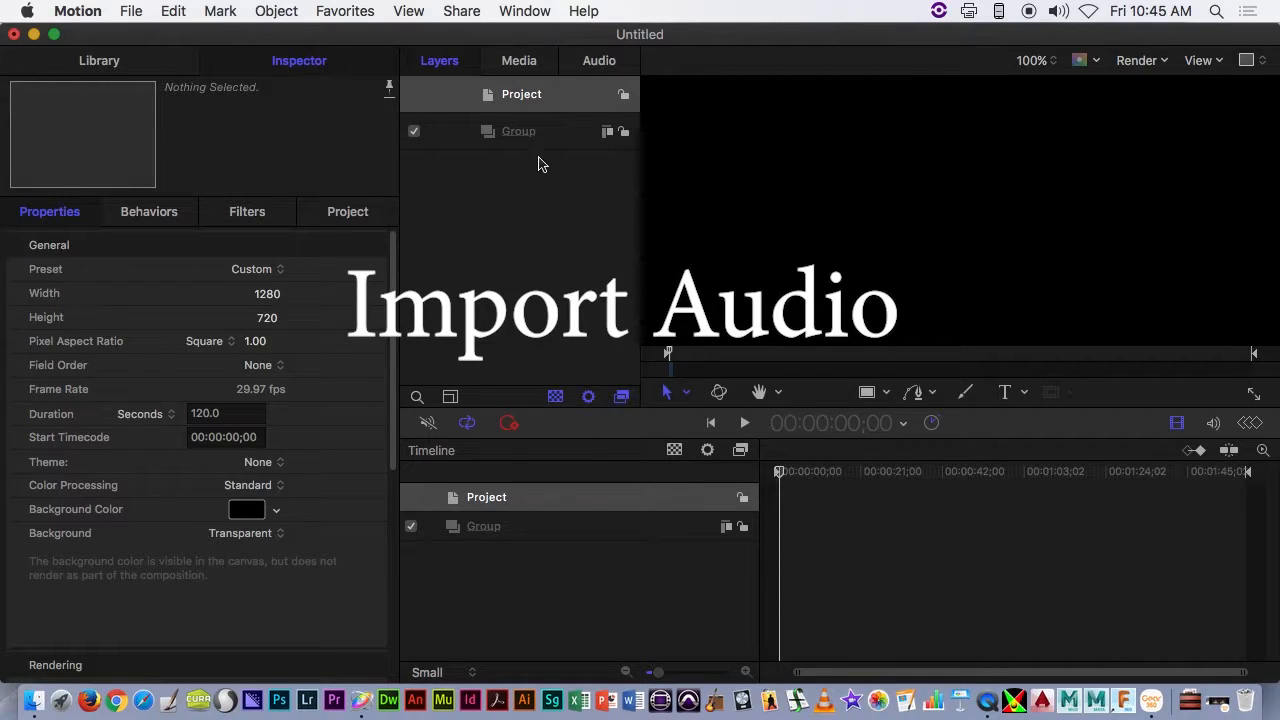
# - Import the Updated Champion Remix audio file from the Media folder into the project
pyautogui.moveTo(684, 36); pyautogui.dragTo(509, 36)
pyautogui.click(1200, 410)
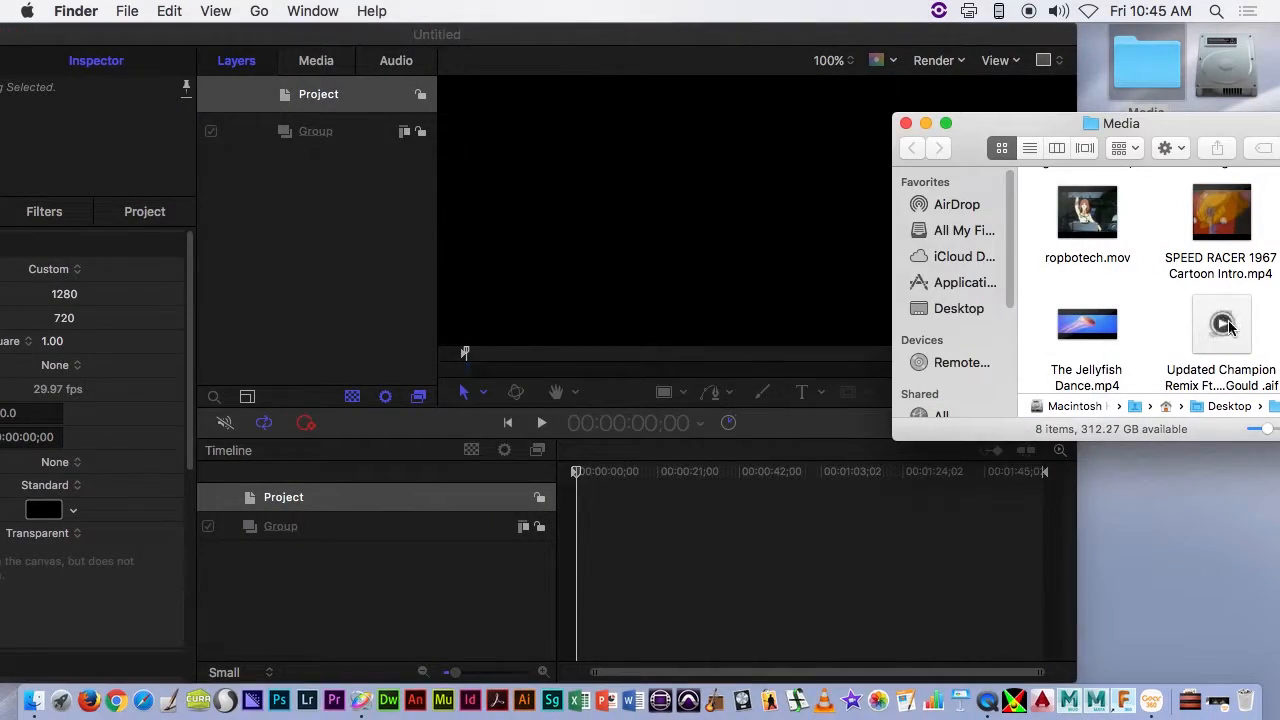
pyautogui.moveTo(1235, 358); pyautogui.dragTo(686, 284)
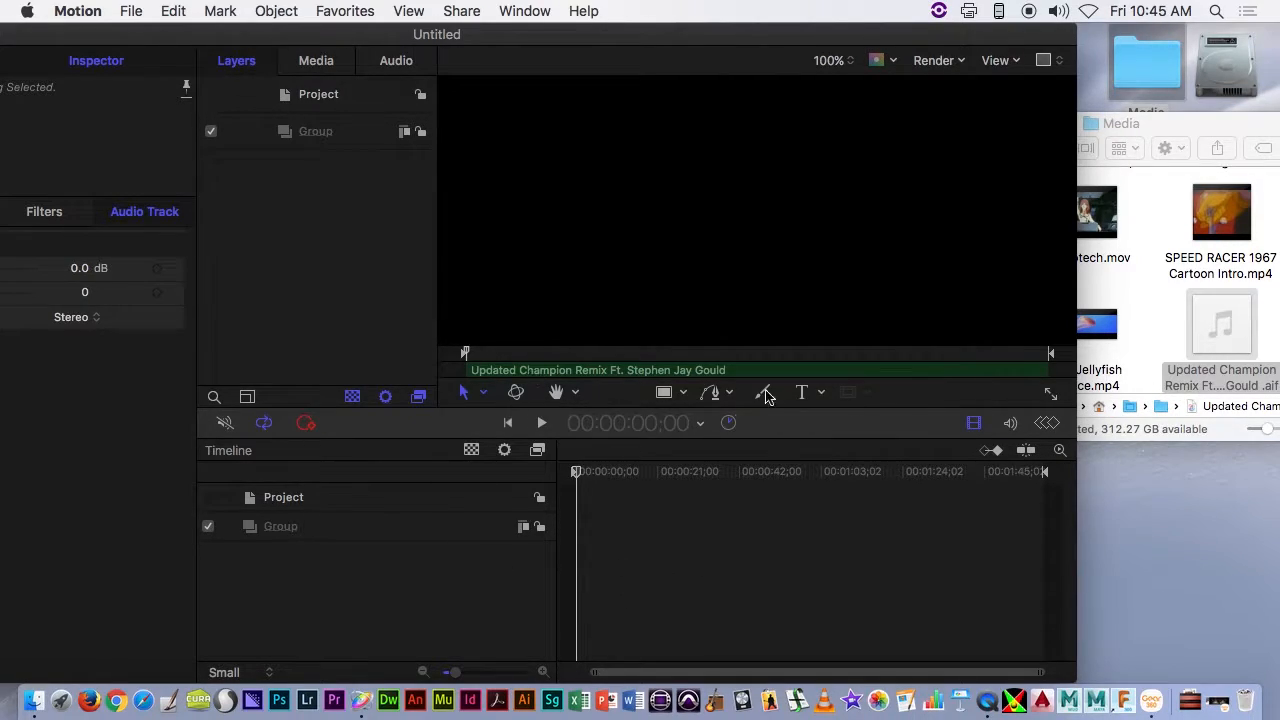
# - Show the audio timeline and slide the music track earlier so its louder section starts near the beginning
pyautogui.click(1010, 423)
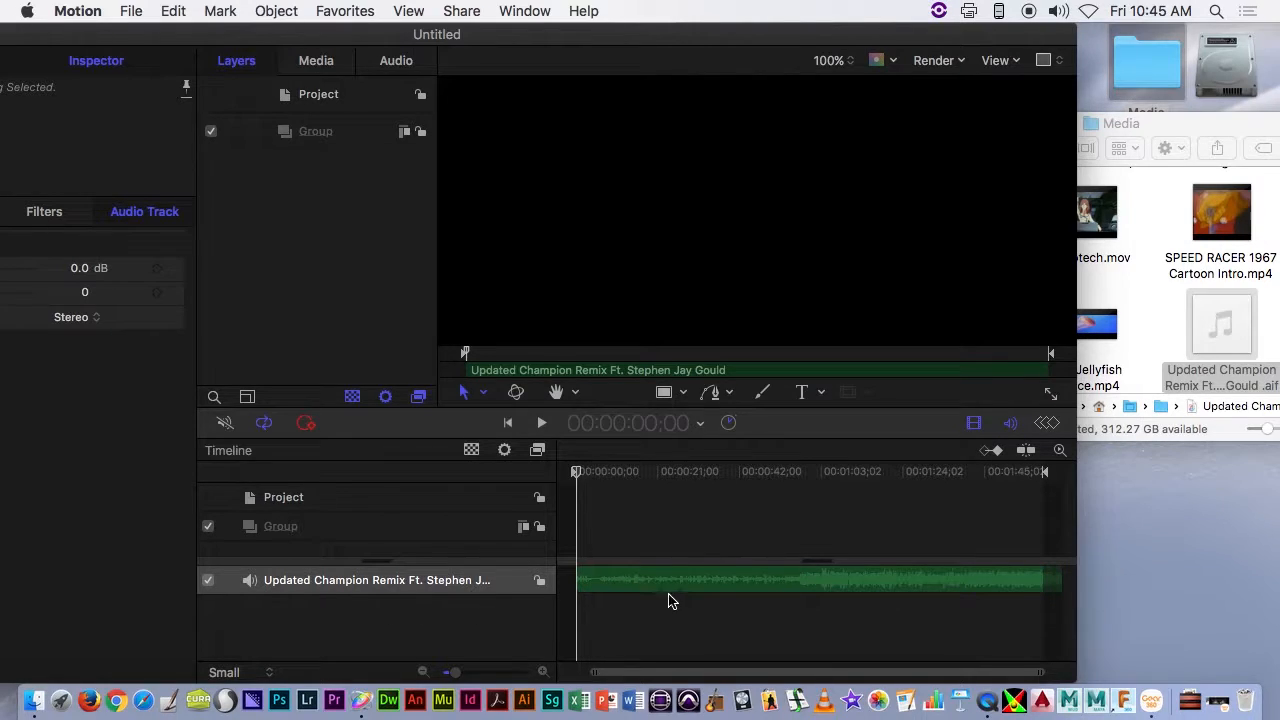
pyautogui.moveTo(863, 583); pyautogui.dragTo(662, 600)
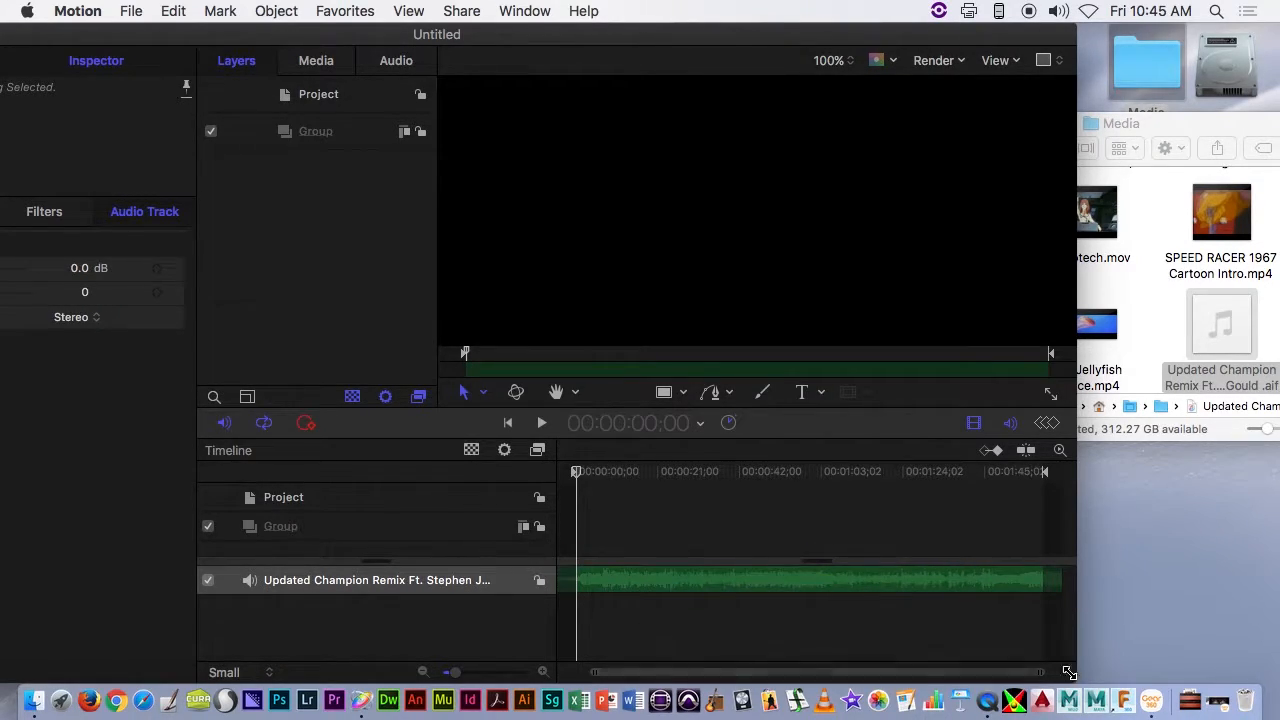
pyautogui.moveTo(586, 40); pyautogui.dragTo(785, 12)
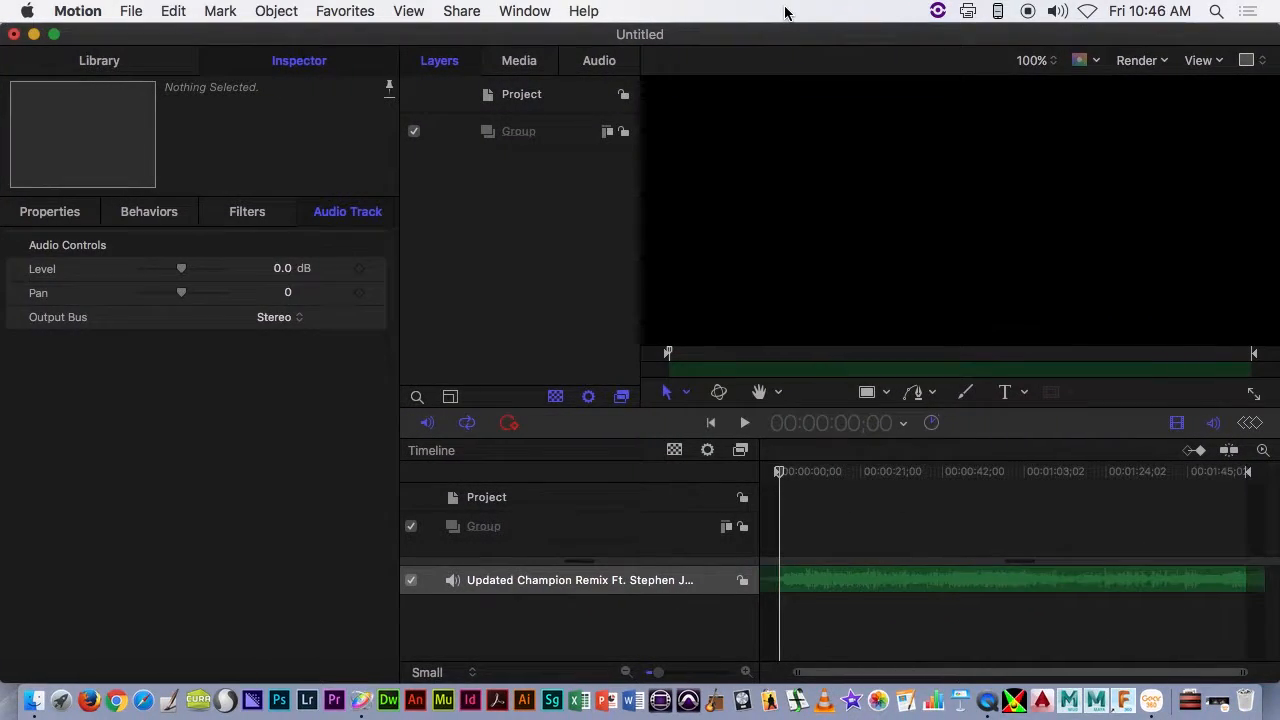
# - Raise the music track's audio level to 1.6 dB and return to the layer list
pyautogui.click(586, 64)
pyautogui.moveTo(479, 122); pyautogui.dragTo(486, 125)
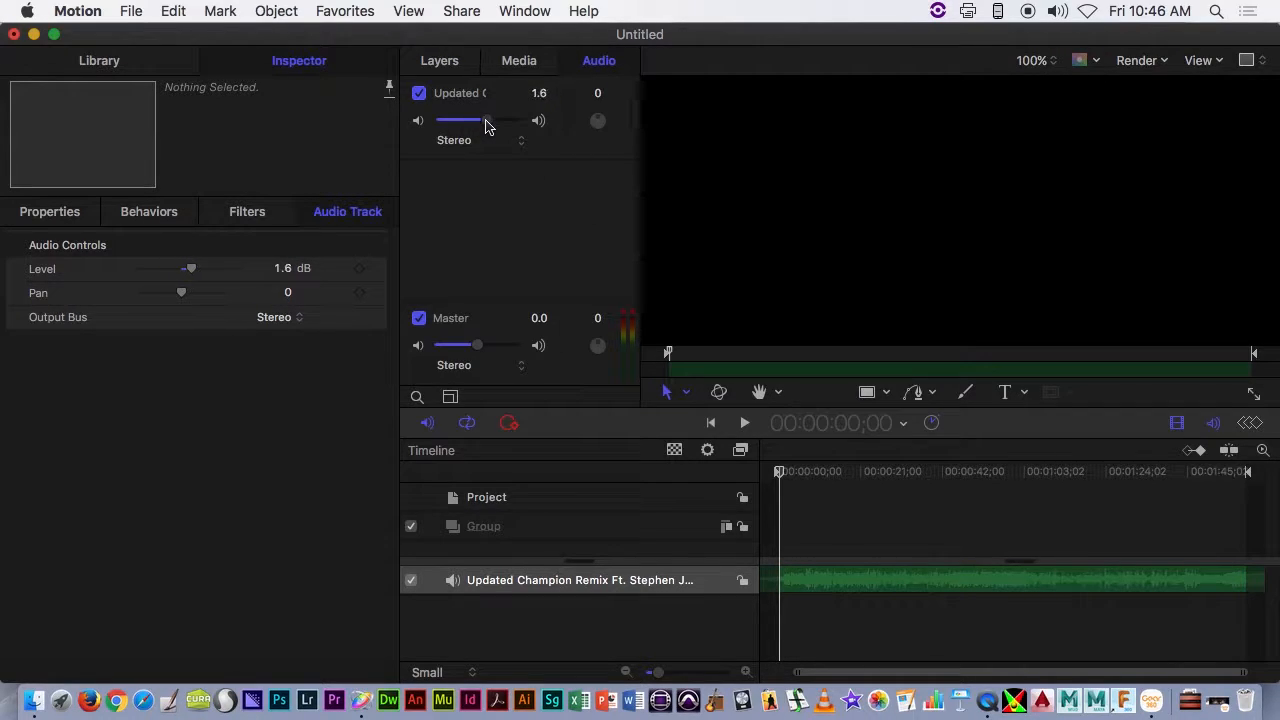
pyautogui.click(440, 59)
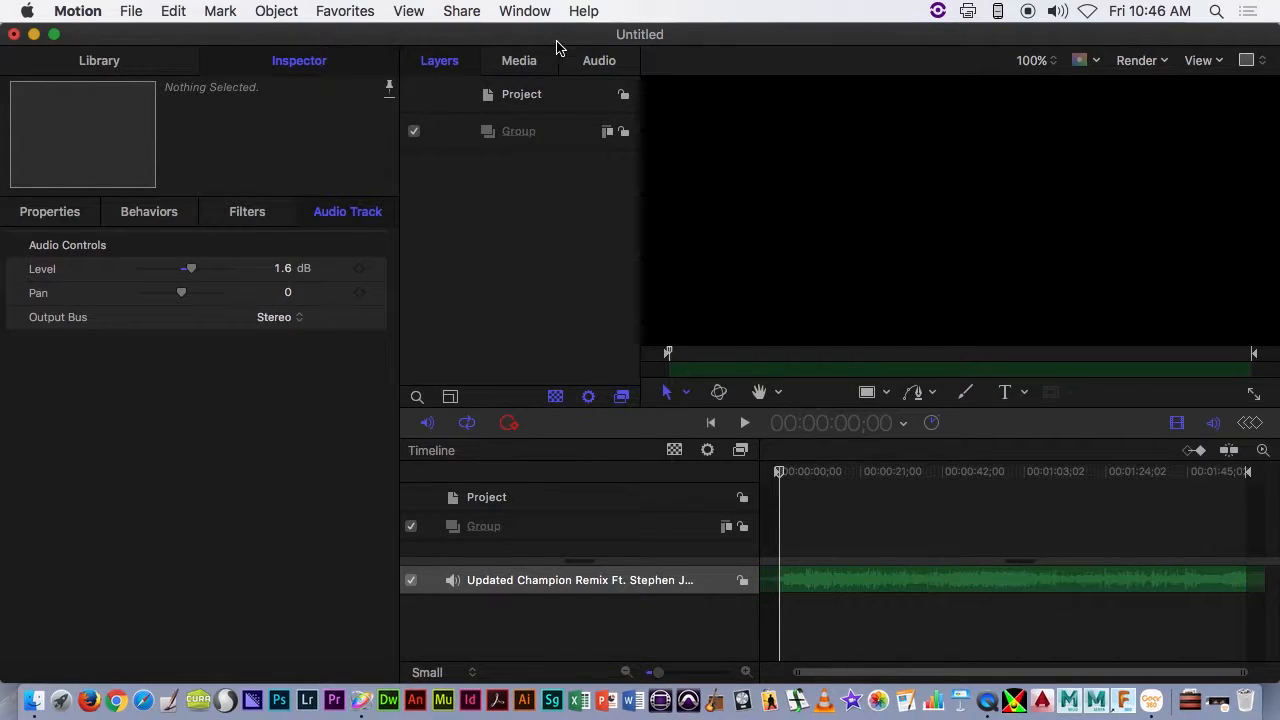
pyautogui.moveTo(557, 41); pyautogui.dragTo(555, 41)
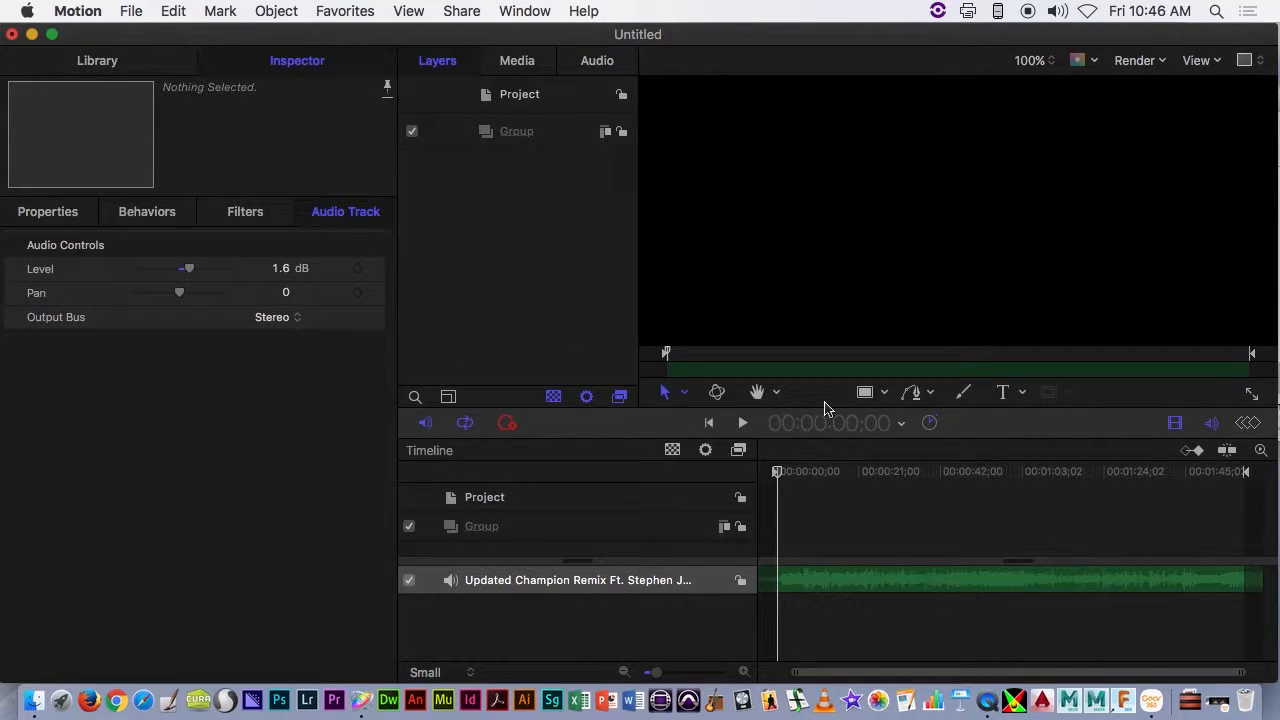
# - Draw a white circle, fit the whole frame in the canvas and move the circle toward the frame's left side
pyautogui.click(879, 396)
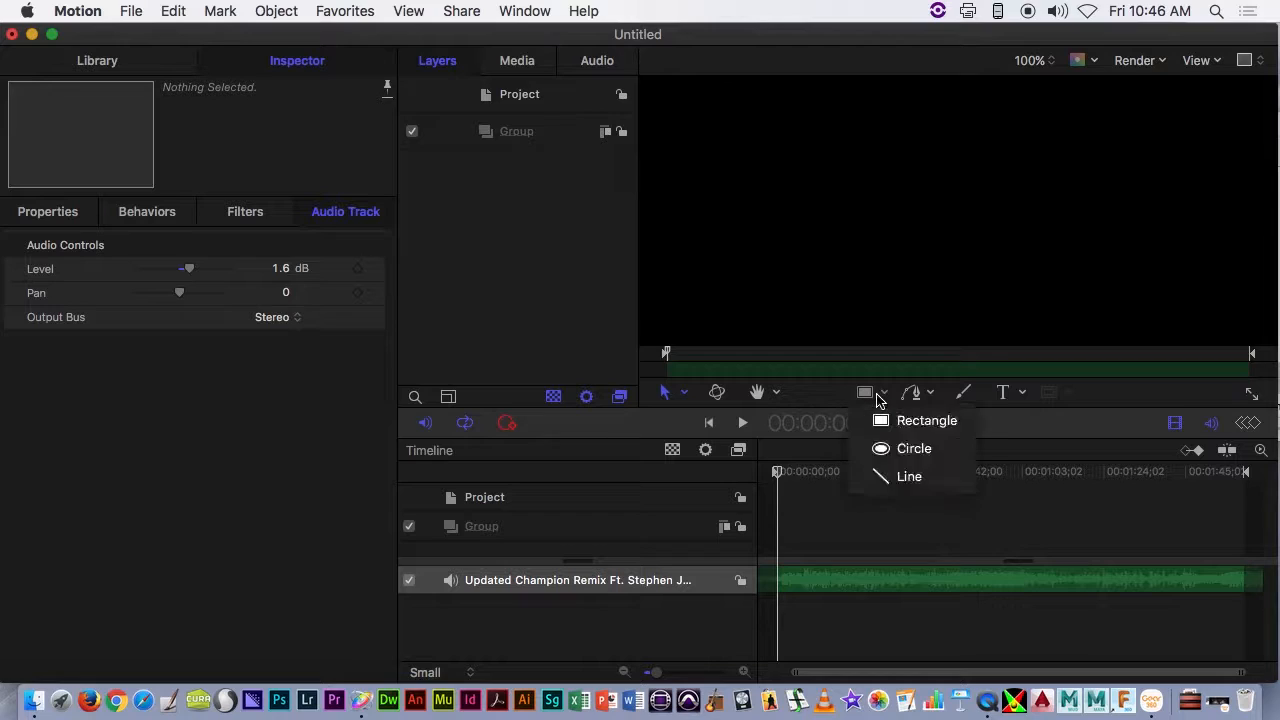
pyautogui.click(893, 450)
pyautogui.moveTo(708, 189); pyautogui.dragTo(812, 293)
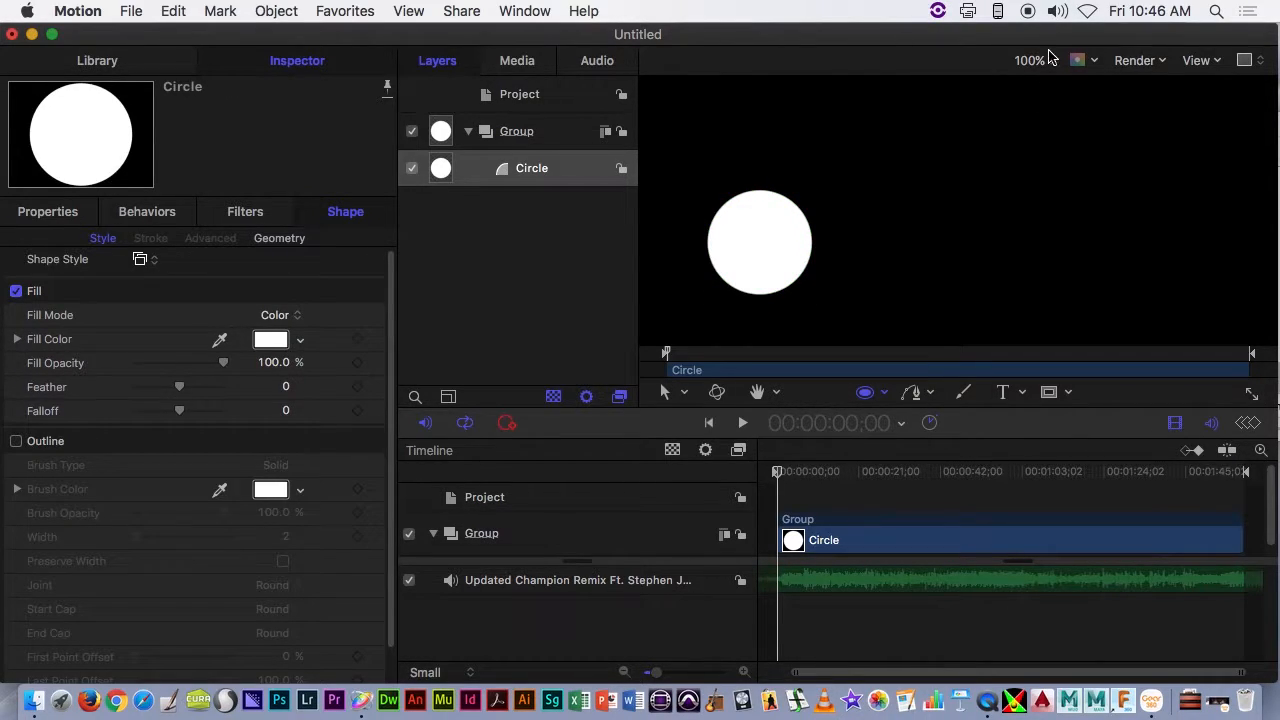
pyautogui.click(1034, 66)
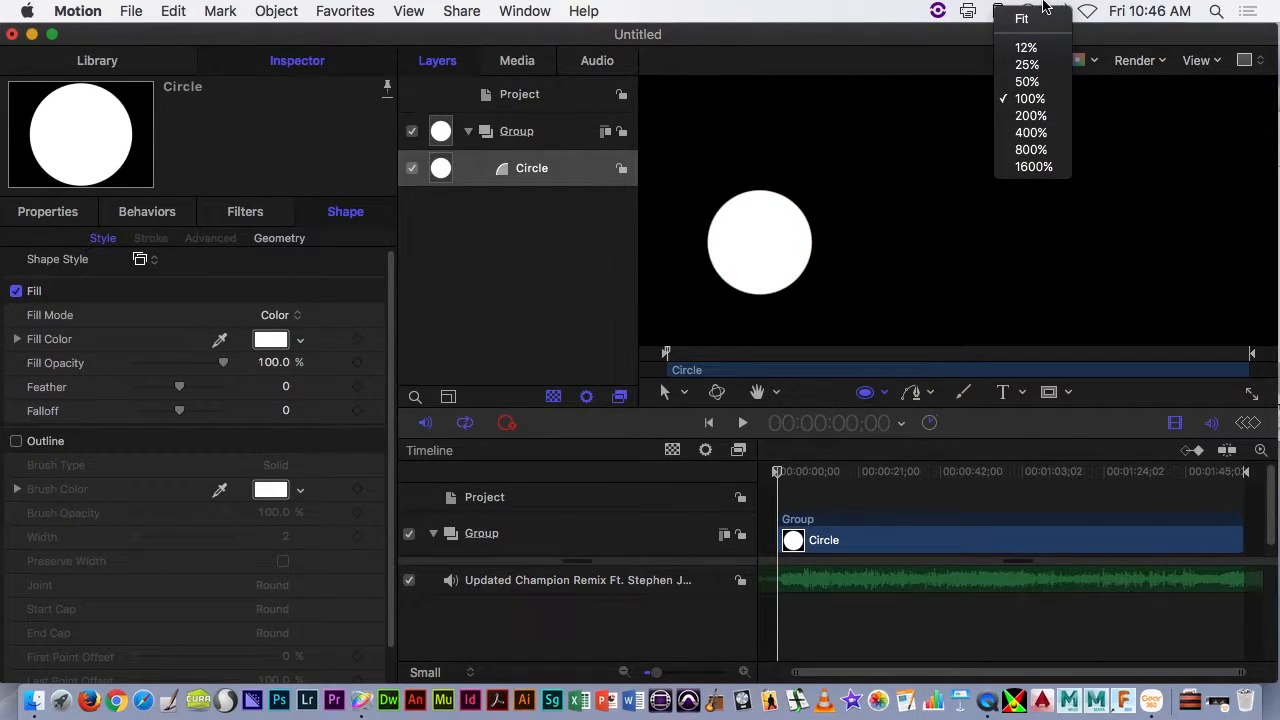
pyautogui.click(1027, 15)
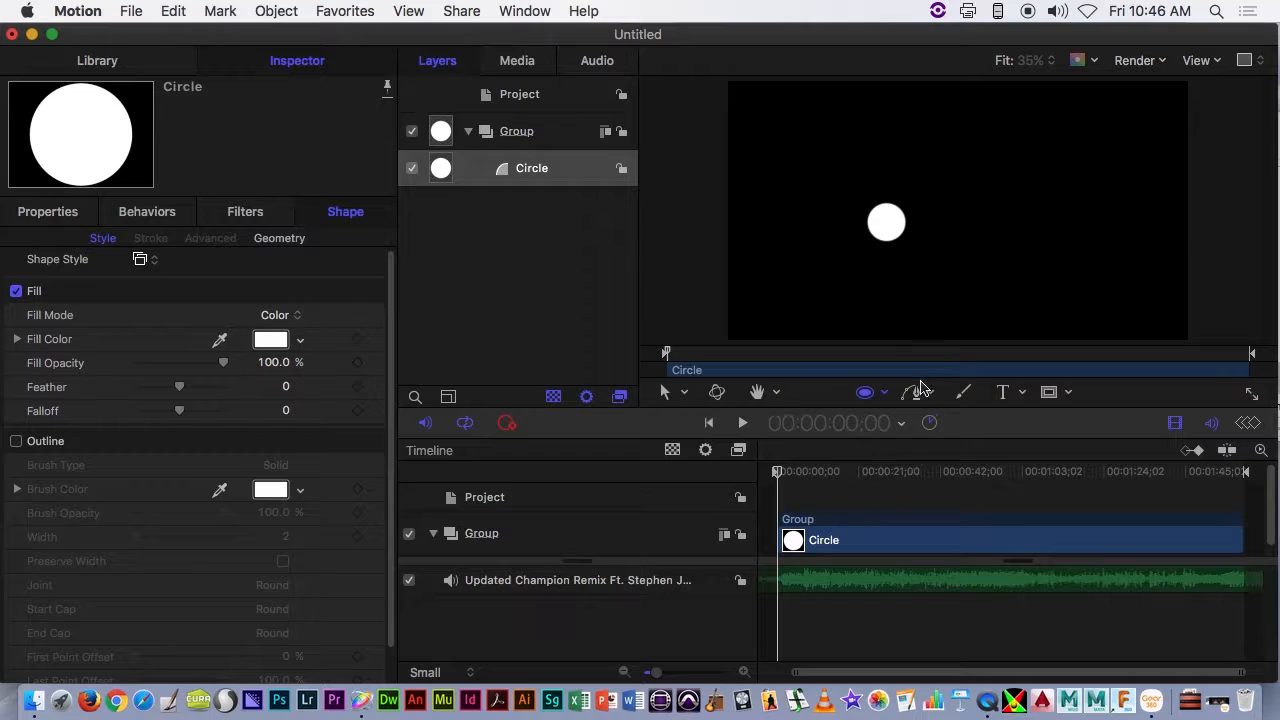
pyautogui.click(665, 395)
pyautogui.moveTo(892, 225); pyautogui.dragTo(807, 240)
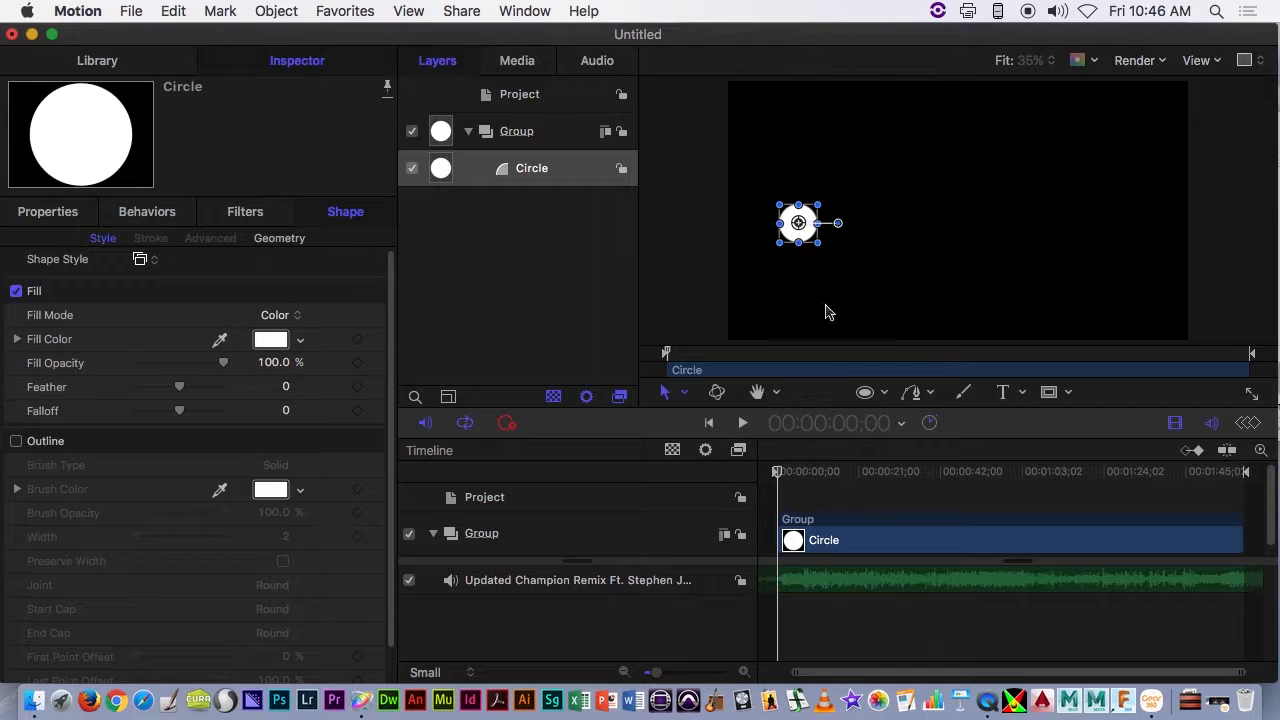
# - Draw a second, larger circle beside the first, starting at timecode 00:00:27;12
pyautogui.moveTo(779, 472)
pyautogui.mouseDown()
pyautogui.moveTo(934, 470)
pyautogui.moveTo(773, 488)
pyautogui.mouseUp()
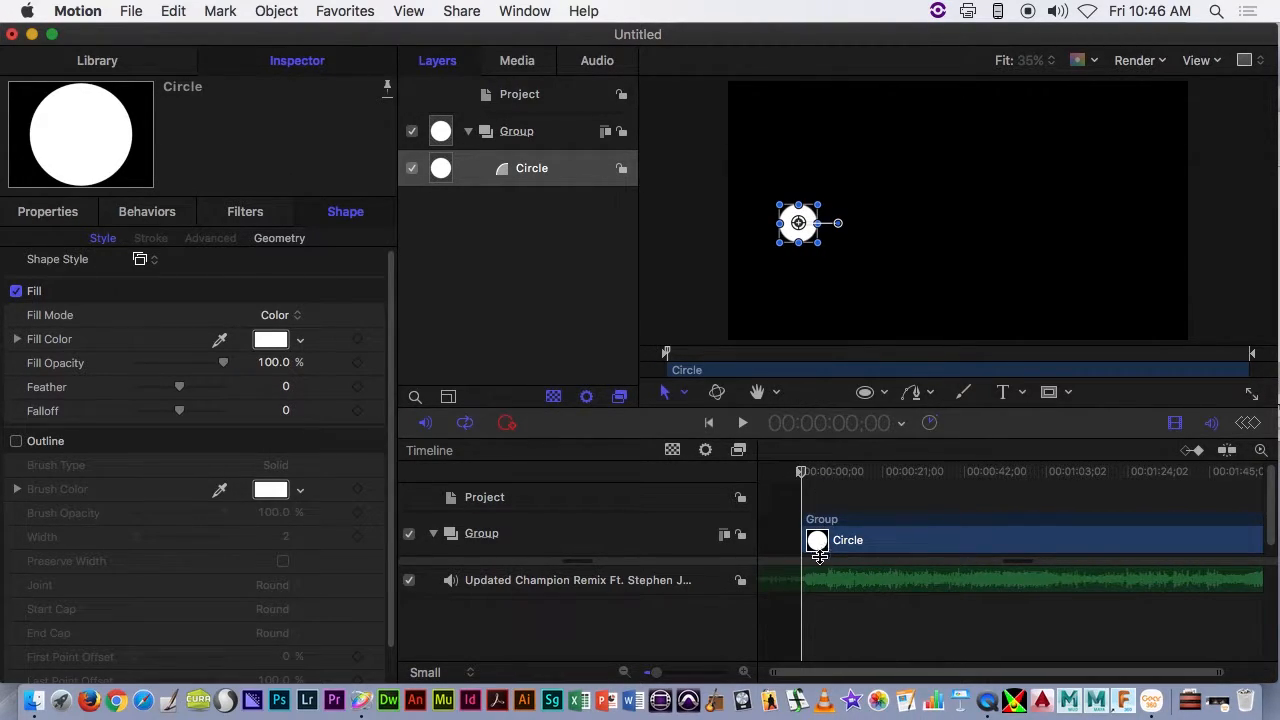
pyautogui.moveTo(813, 472); pyautogui.dragTo(909, 477)
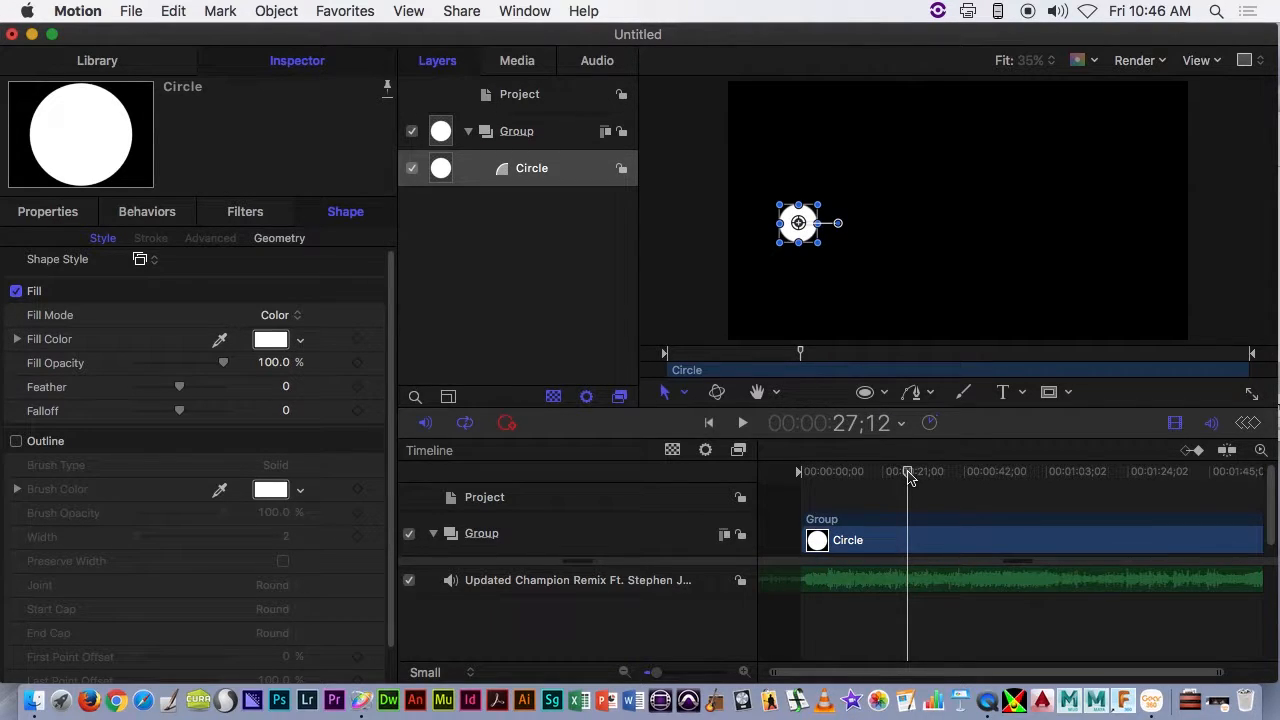
pyautogui.click(884, 398)
pyautogui.click(886, 449)
pyautogui.moveTo(871, 204); pyautogui.dragTo(925, 284)
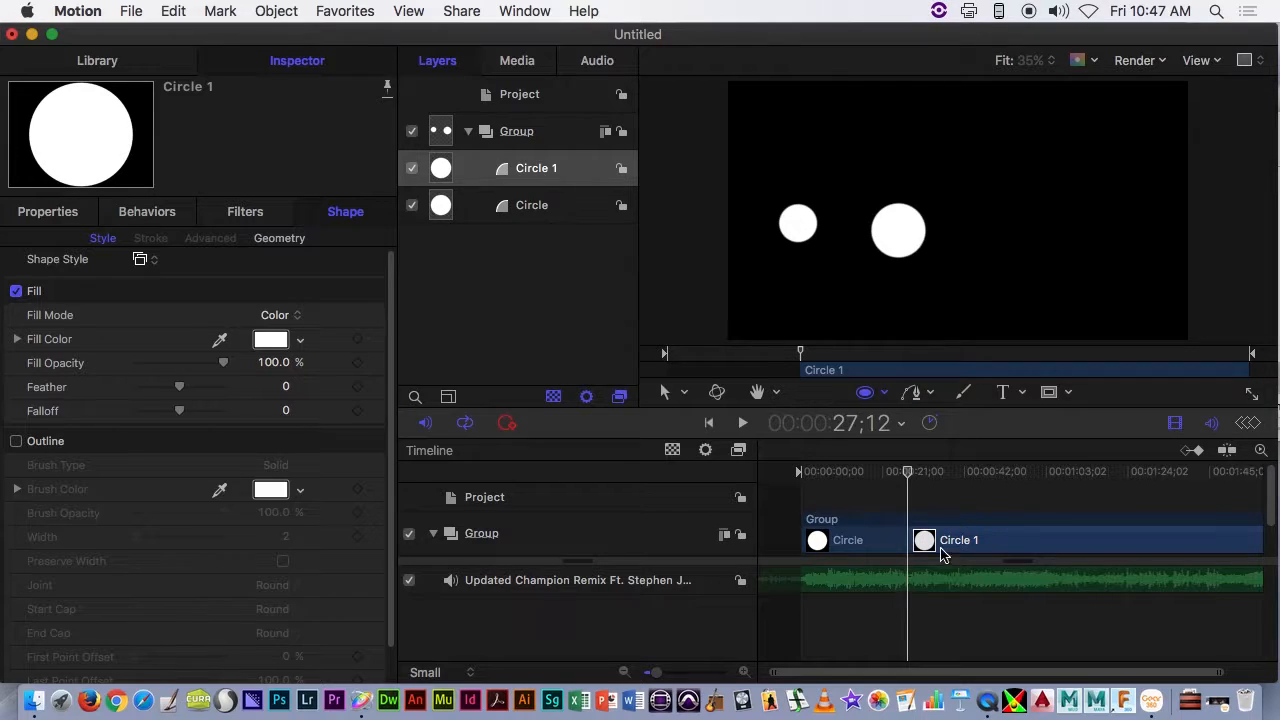
pyautogui.scroll(-2, 925, 532)
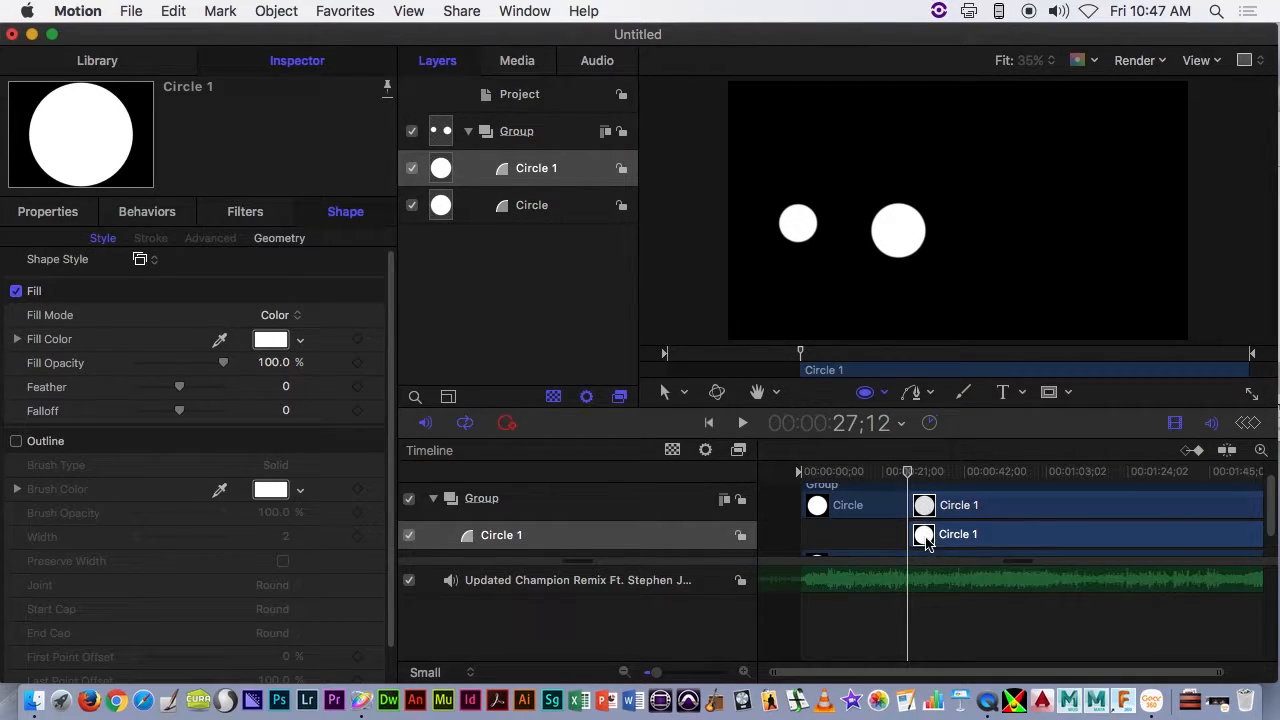
pyautogui.scroll(-1, 925, 540)
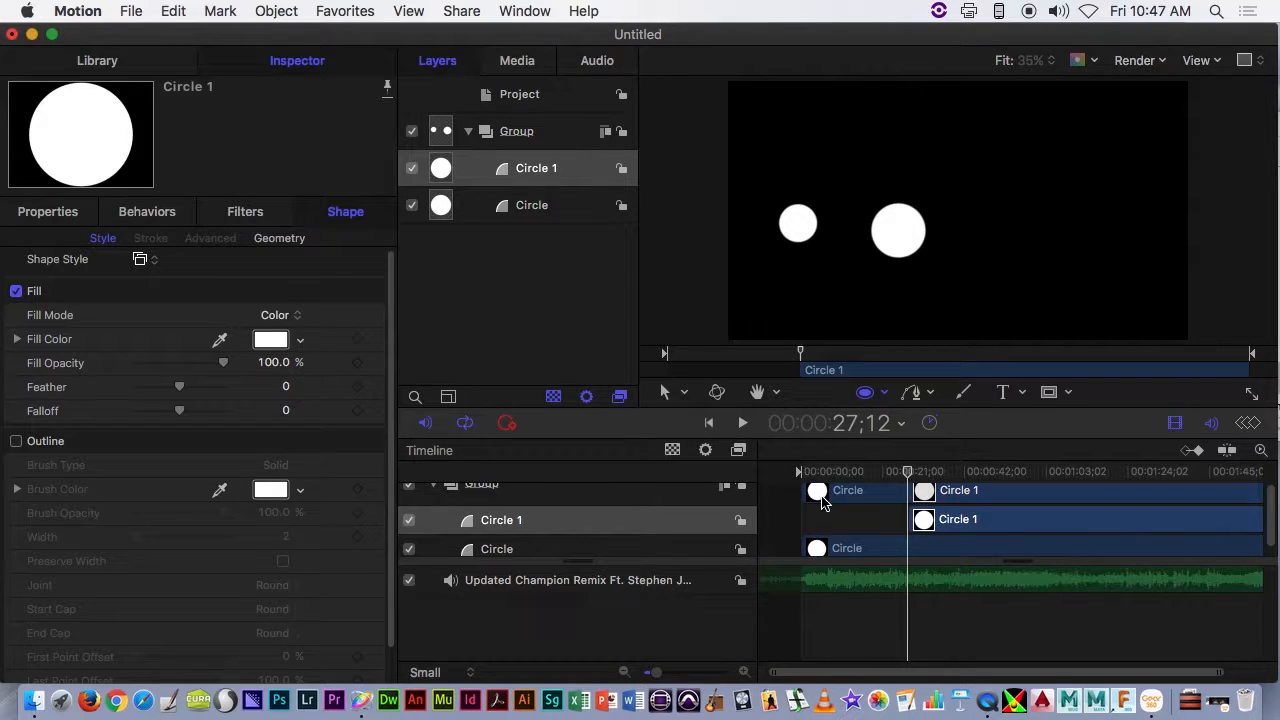
# - Delete the second circle and return the playhead to the start of the project
pyautogui.press('Delete')
pyautogui.click(666, 395)
pyautogui.moveTo(910, 477); pyautogui.dragTo(773, 505)
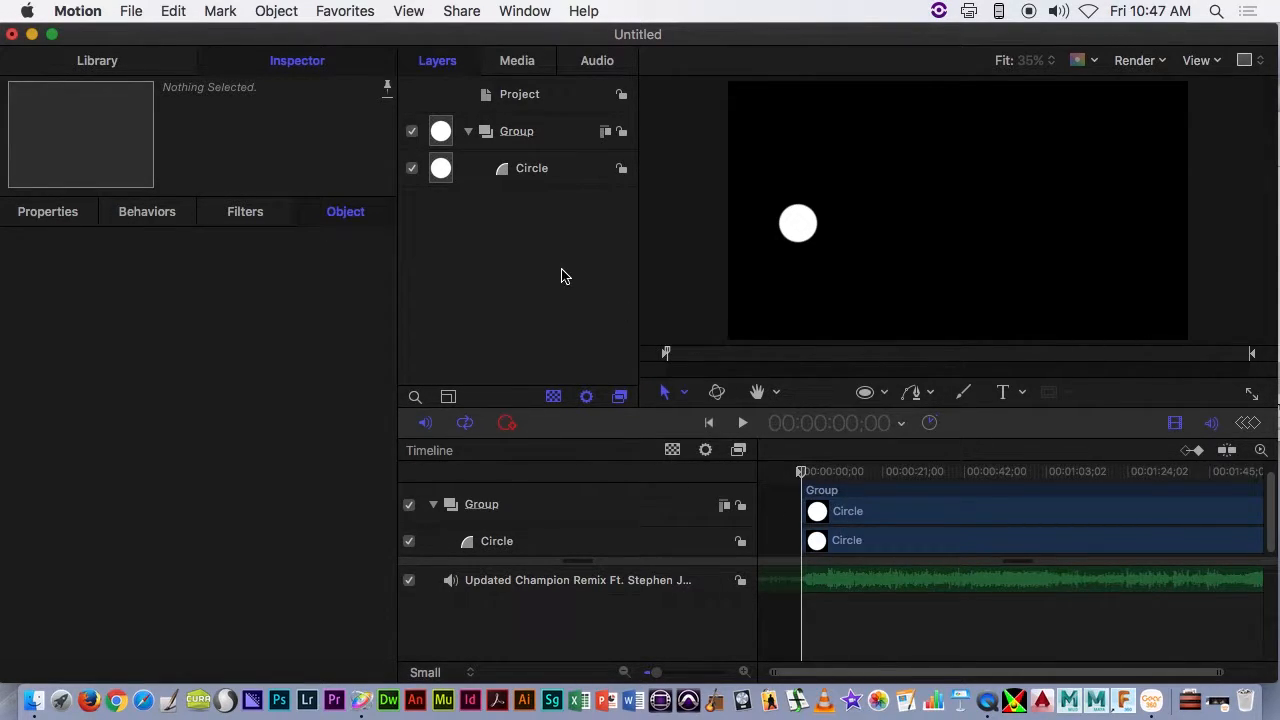
# - Nudge the remaining circle slightly, show the window's toolbar and add the MIDI parameter behavior to the circle
pyautogui.moveTo(800, 243); pyautogui.dragTo(793, 238)
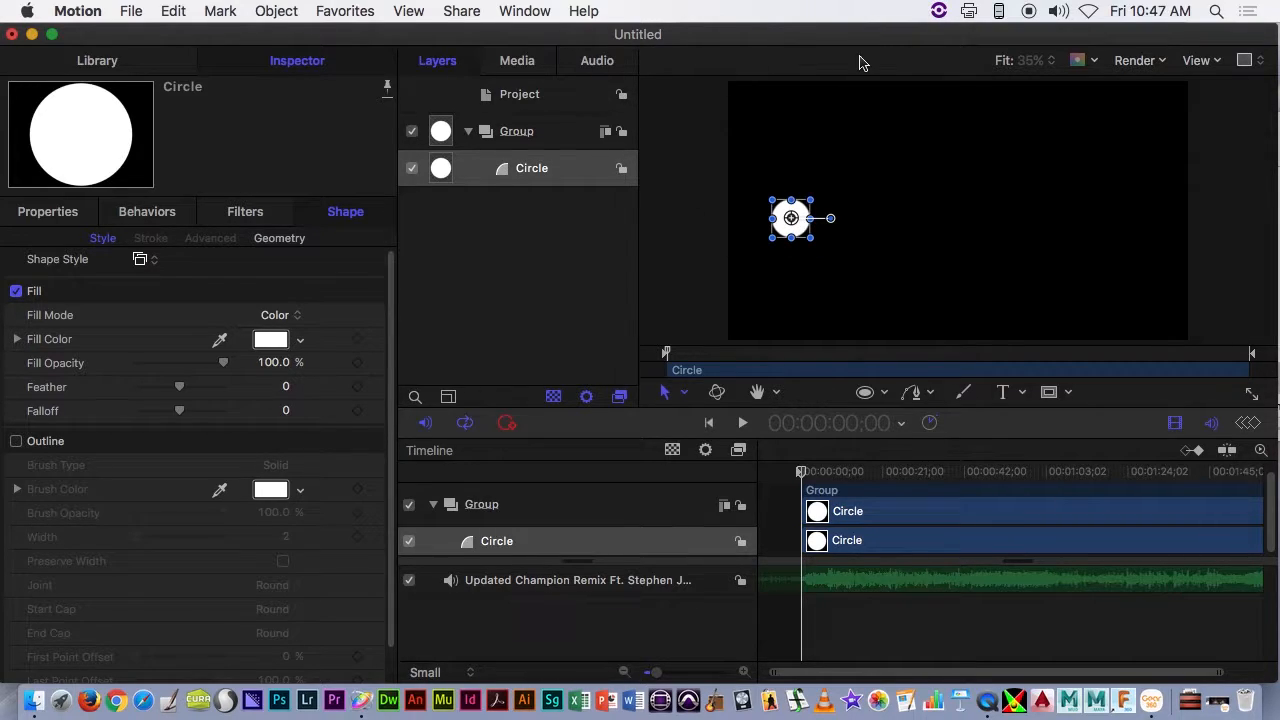
pyautogui.rightClick(840, 42)
pyautogui.click(858, 82)
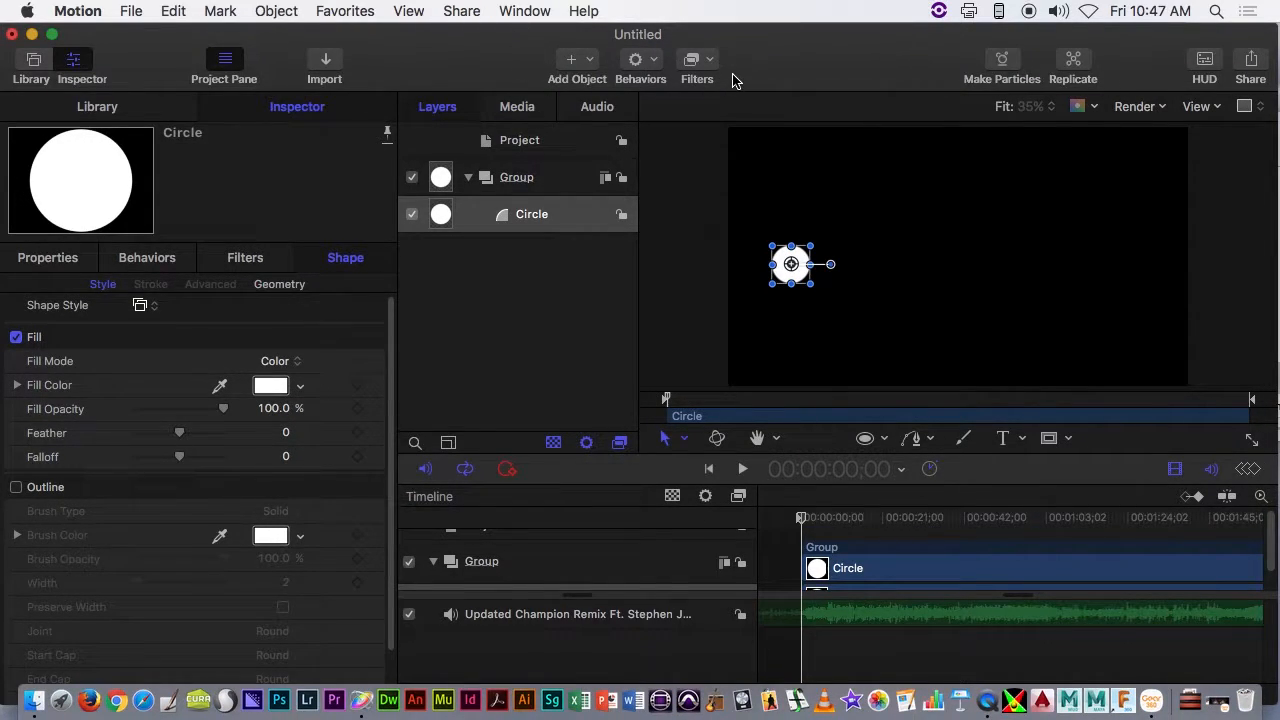
pyautogui.click(656, 62)
pyautogui.moveTo(676, 163)
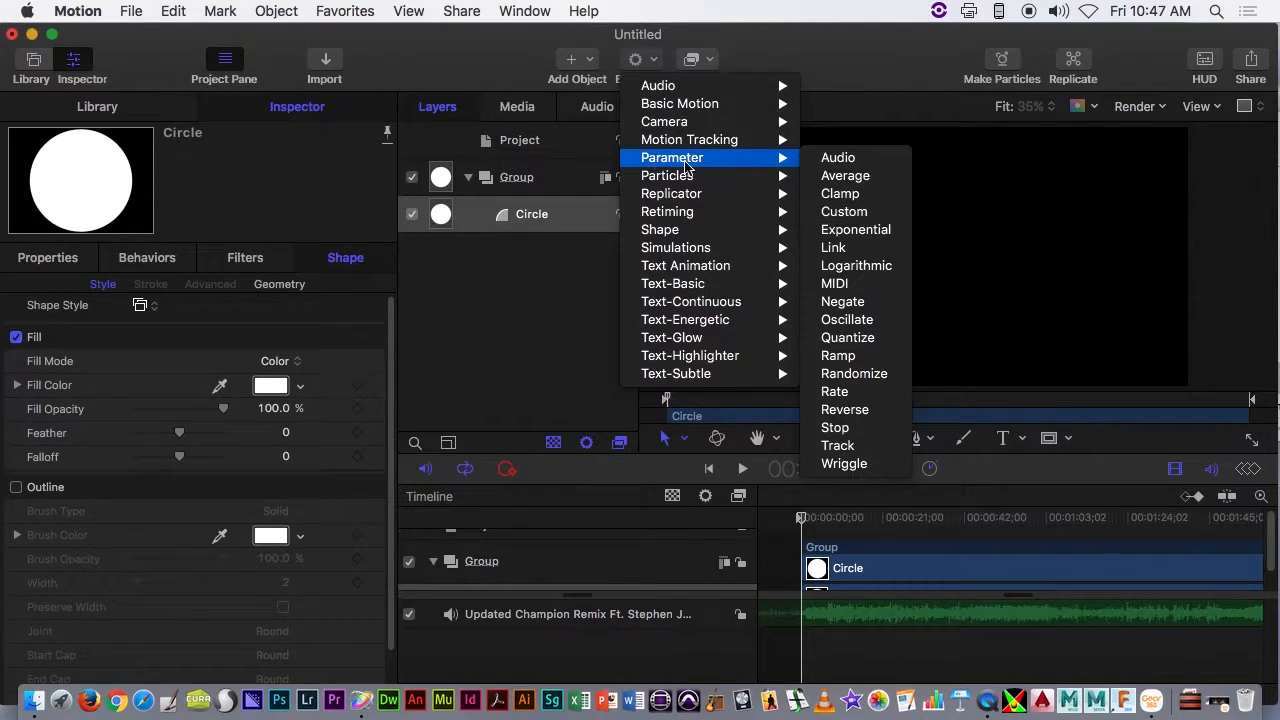
pyautogui.click(866, 287)
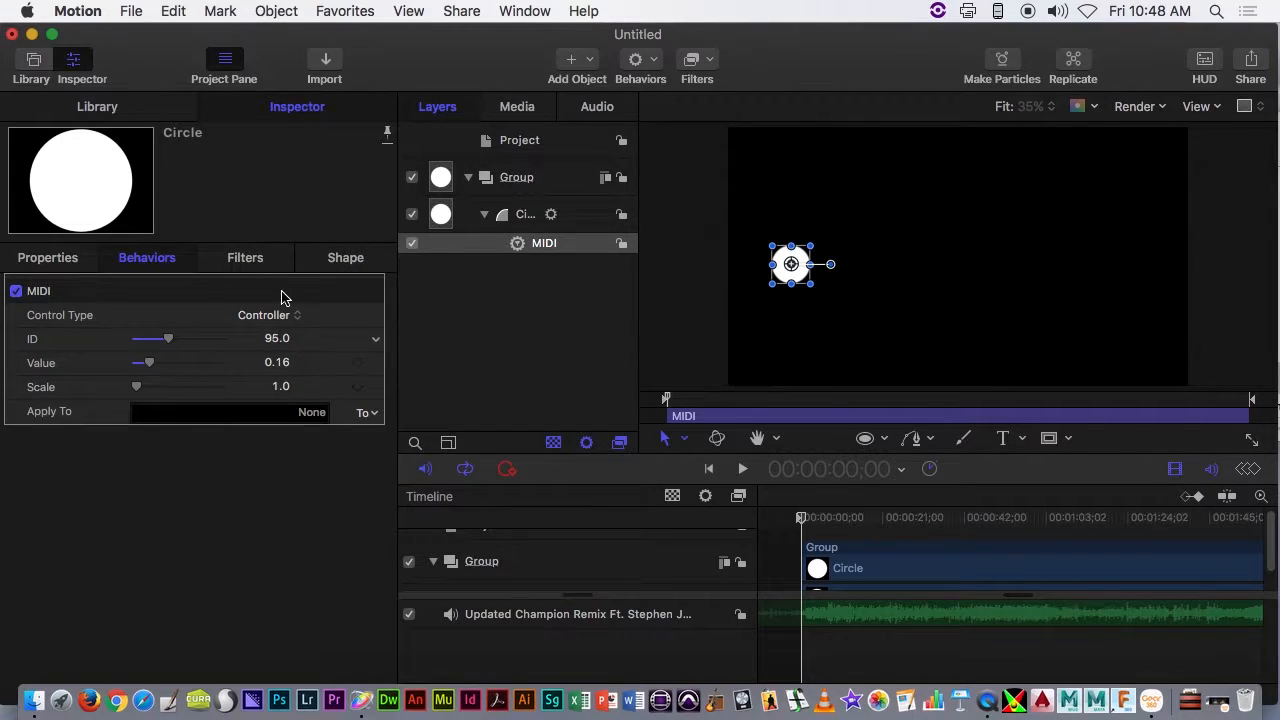
# - Use the MIDI behavior's Learning control type to capture note ID 53 and apply it to Transform Scale, All
pyautogui.click(275, 320)
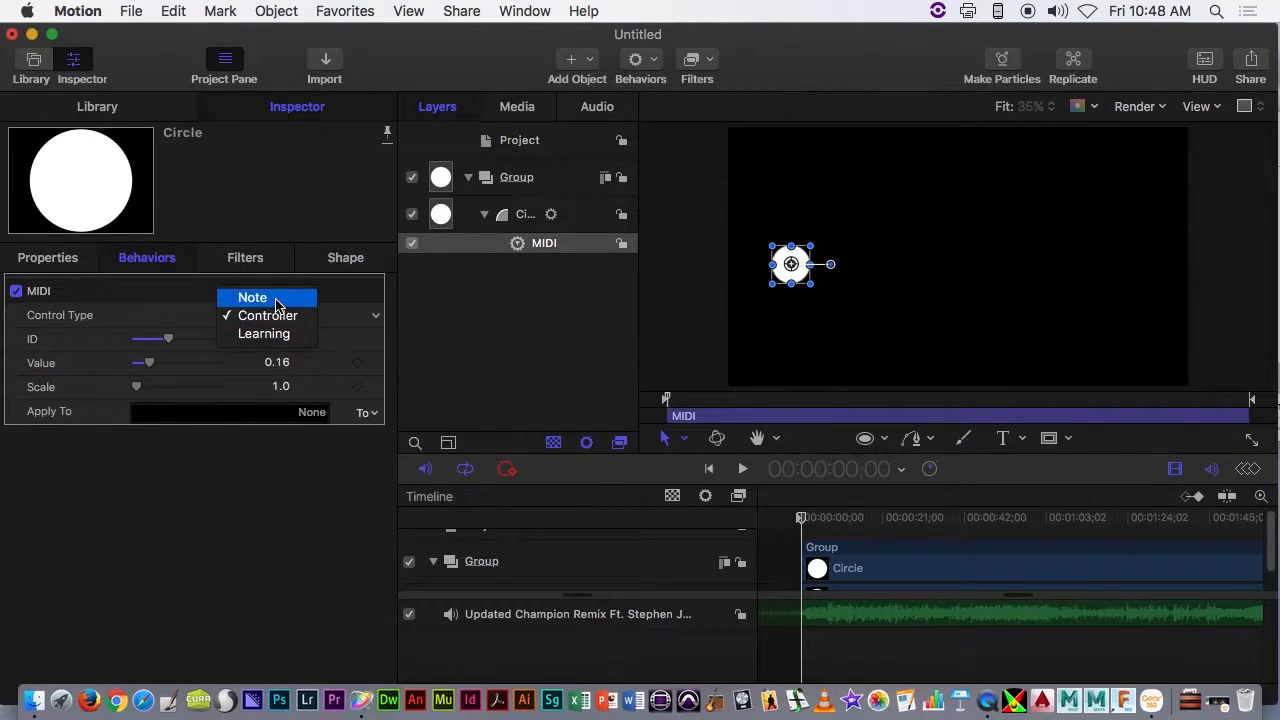
pyautogui.click(281, 336)
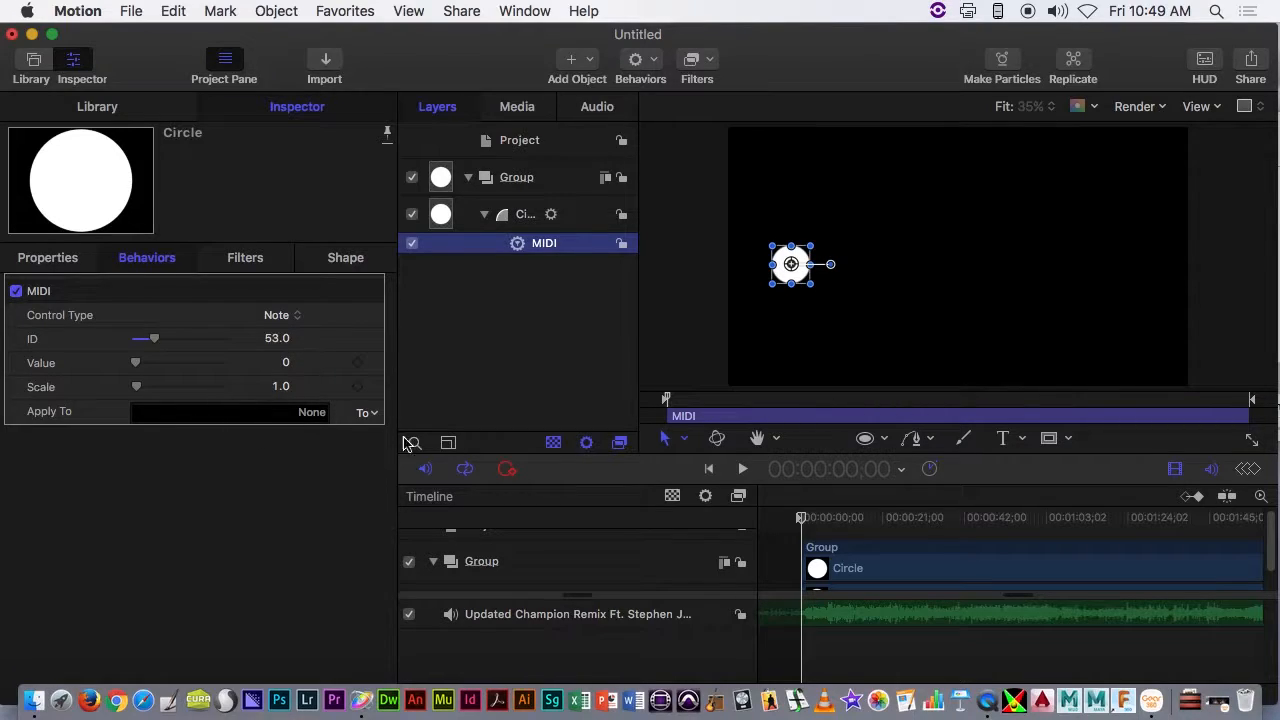
pyautogui.click(365, 415)
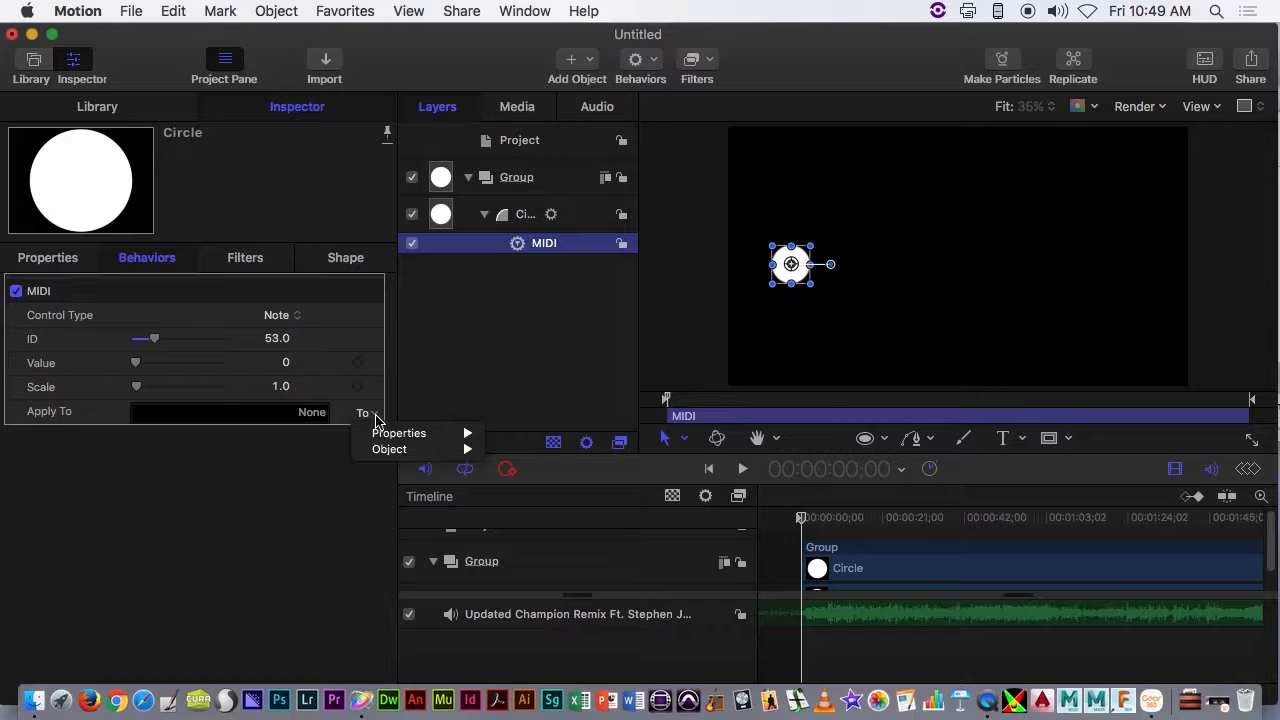
pyautogui.moveTo(420, 433)
pyautogui.moveTo(540, 433)
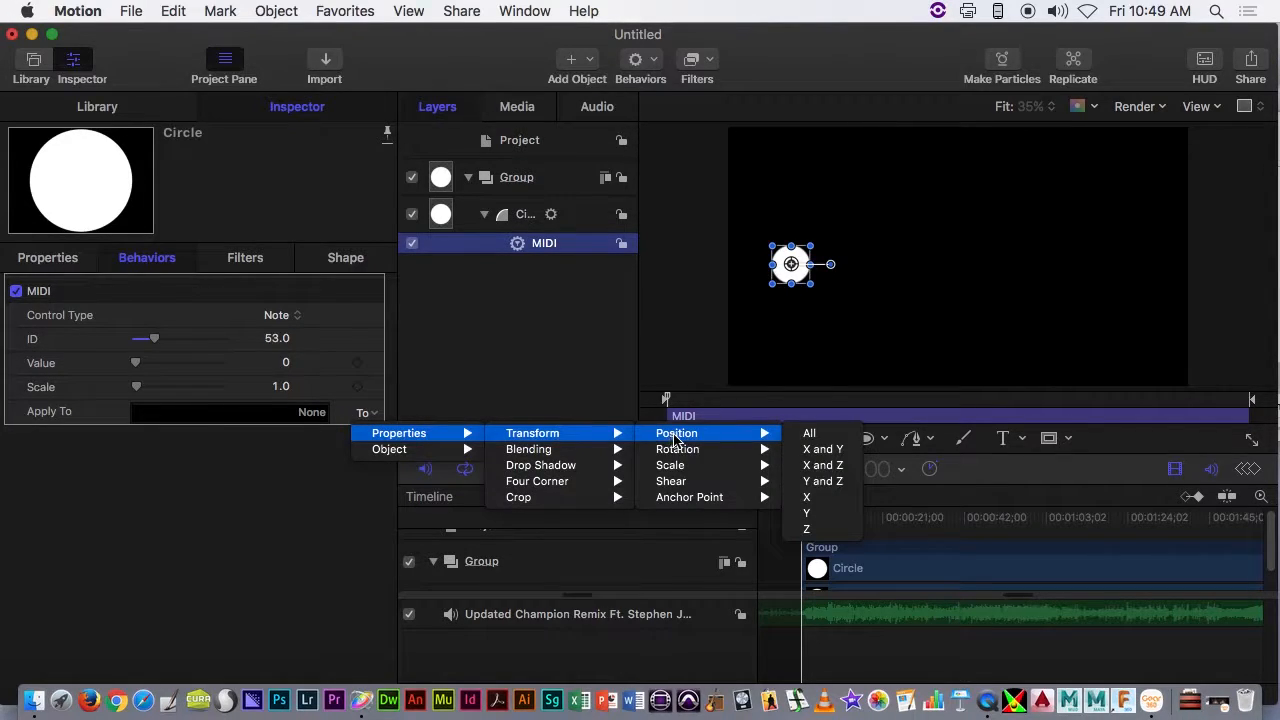
pyautogui.moveTo(690, 467)
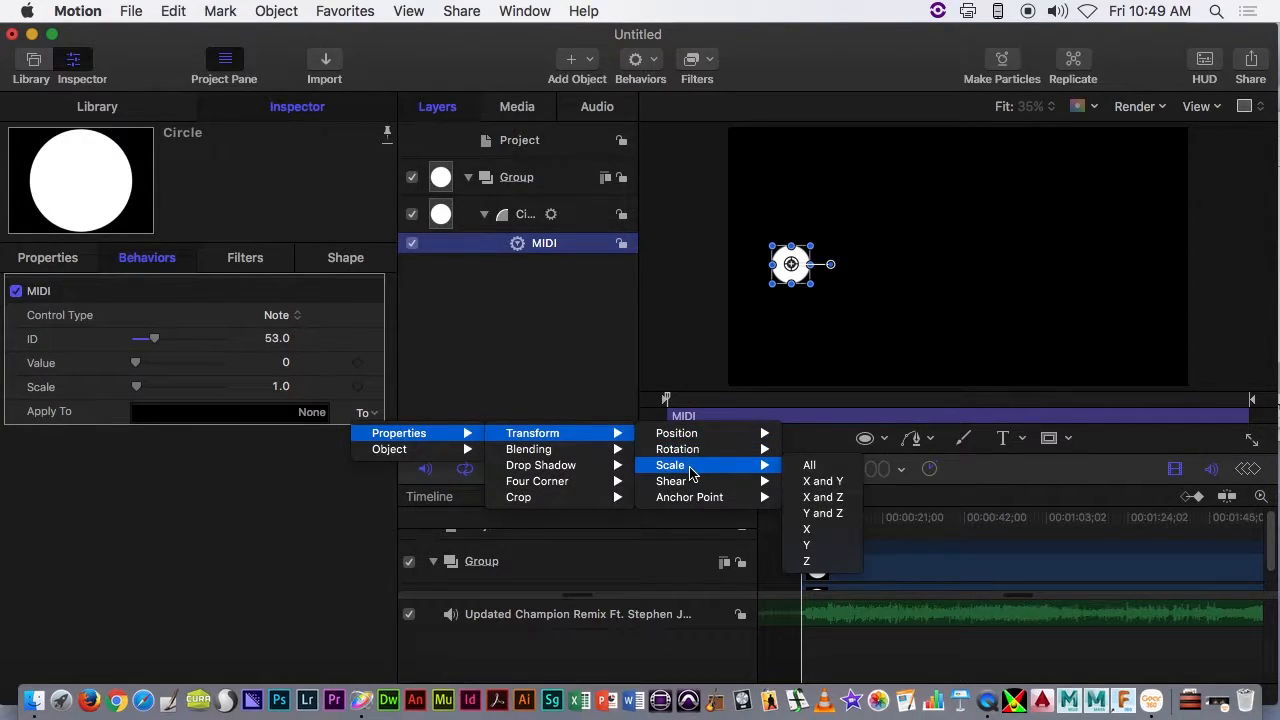
pyautogui.click(843, 471)
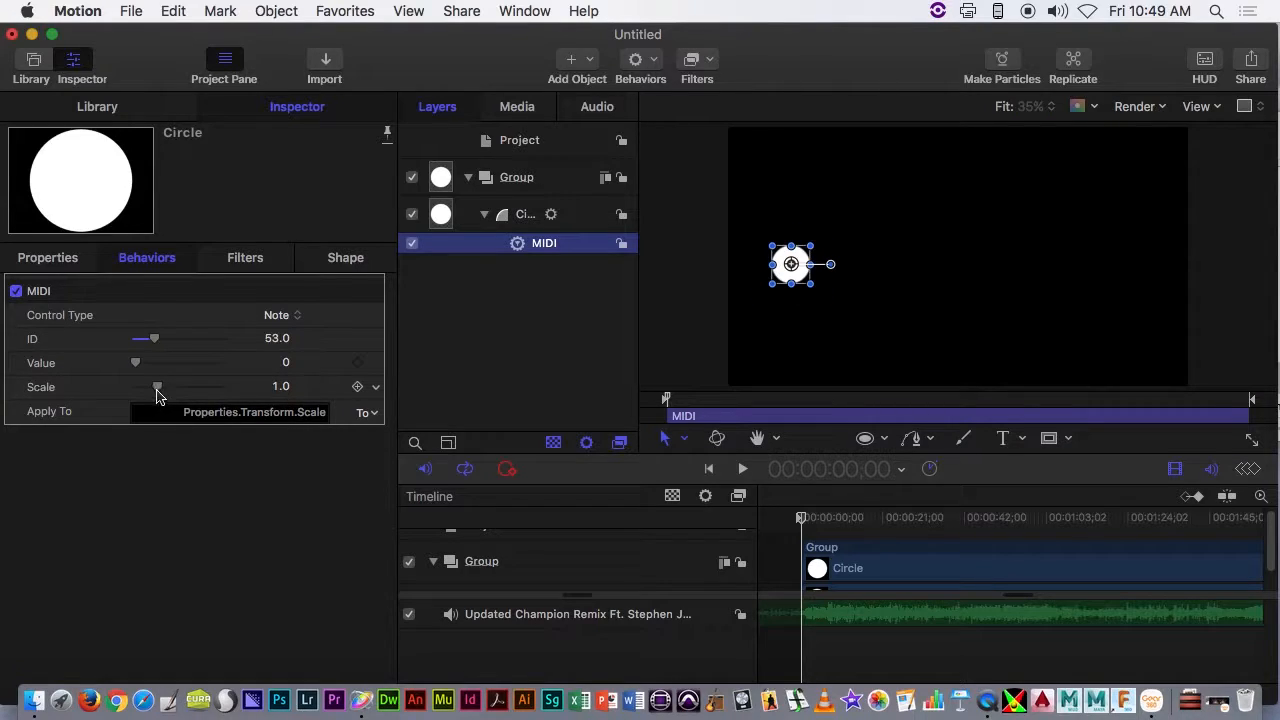
# - Set the scale of the circle's MIDI behavior to 12.08
pyautogui.moveTo(155, 391); pyautogui.dragTo(293, 398)
pyautogui.click(280, 388)
pyautogui.write('13.08')
# - Change the circle's fill color to a saturated red
pyautogui.click(344, 259)
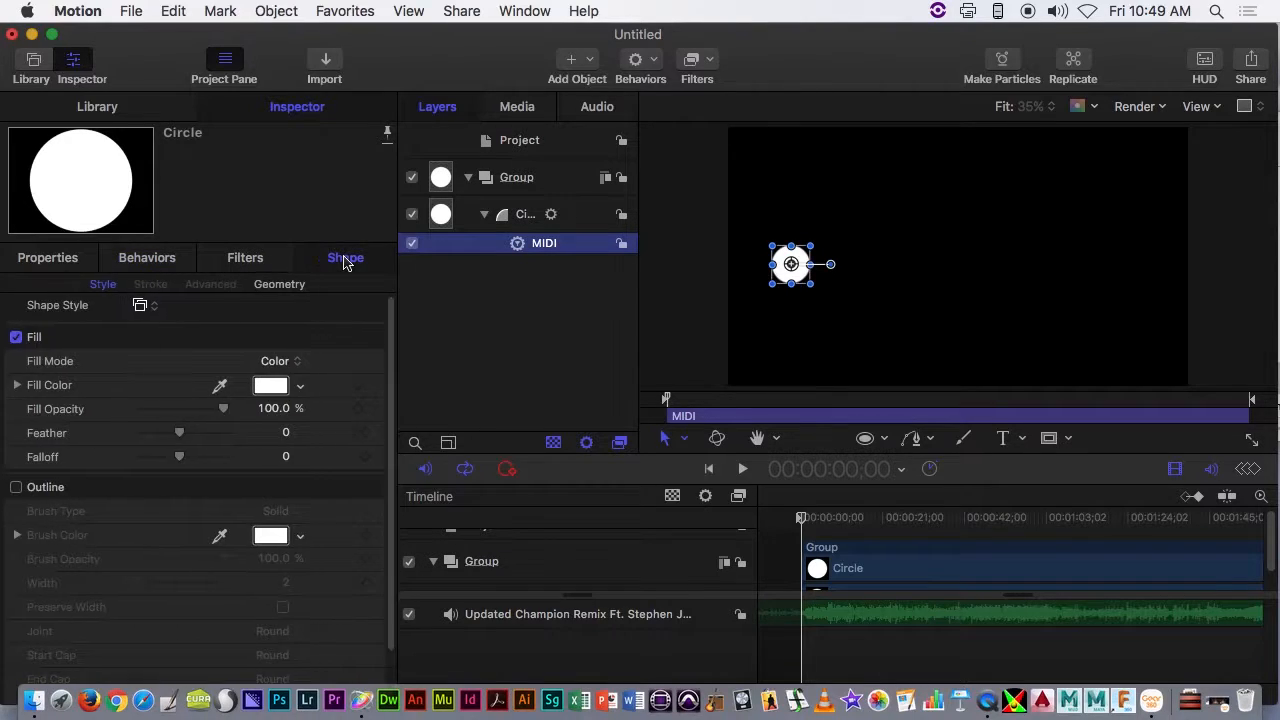
pyautogui.click(272, 387)
pyautogui.moveTo(554, 394); pyautogui.dragTo(676, 396)
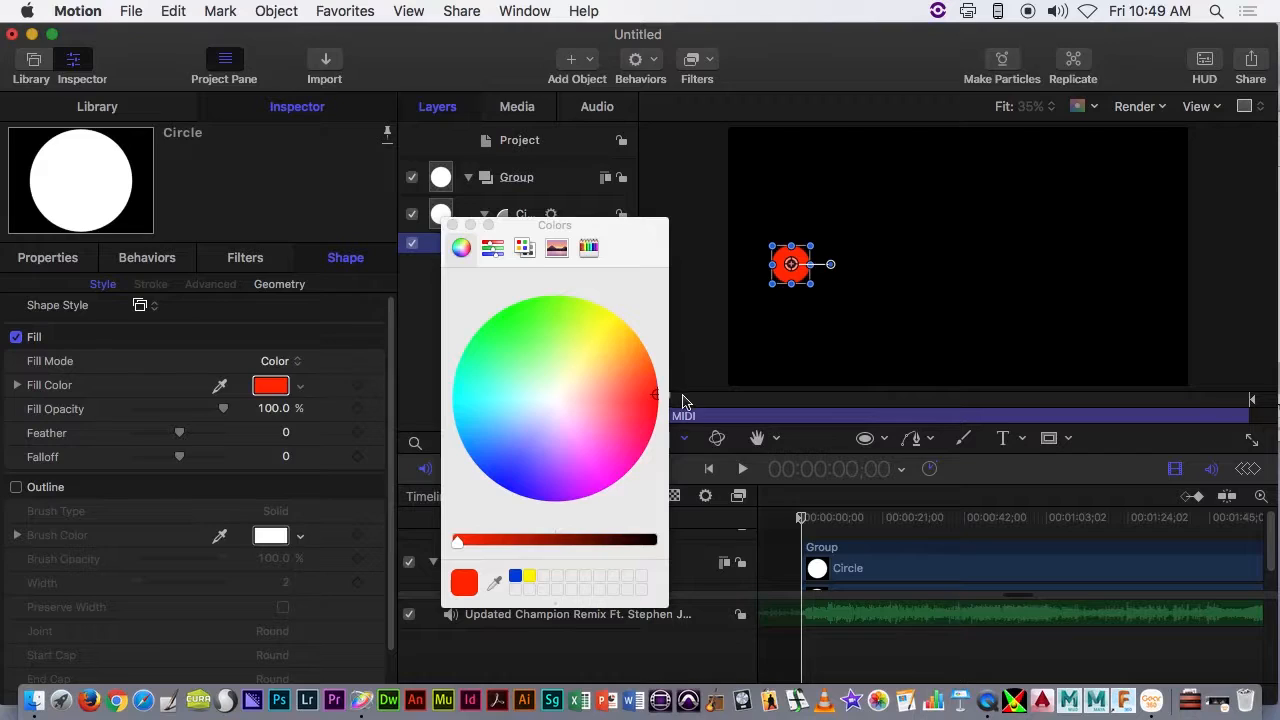
pyautogui.click(452, 226)
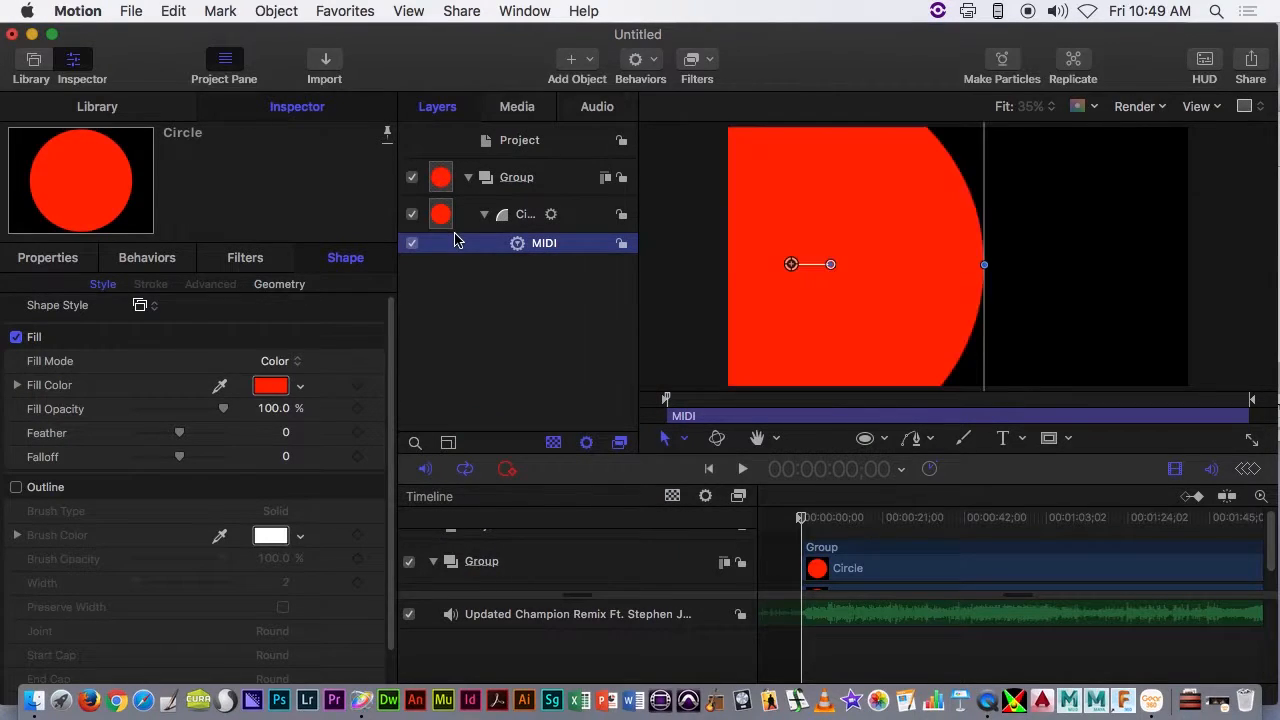
# - Set the red circle's blend mode to Add
pyautogui.click(64, 262)
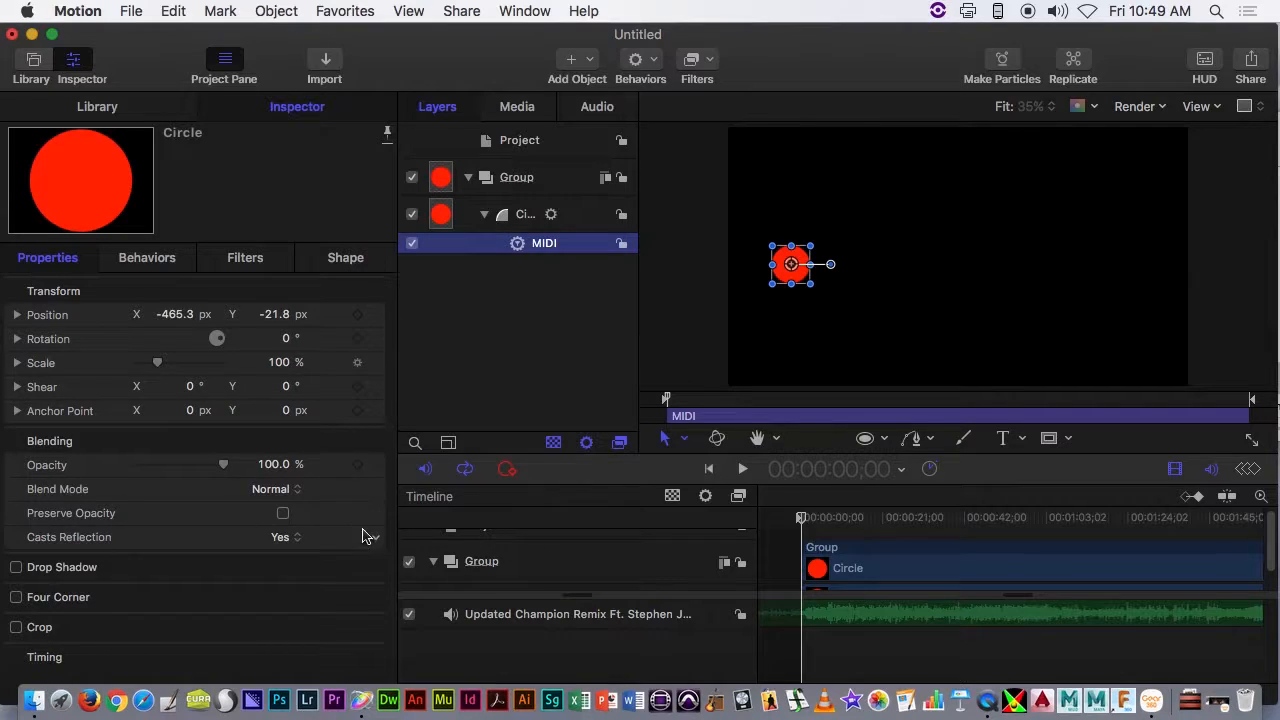
pyautogui.click(270, 489)
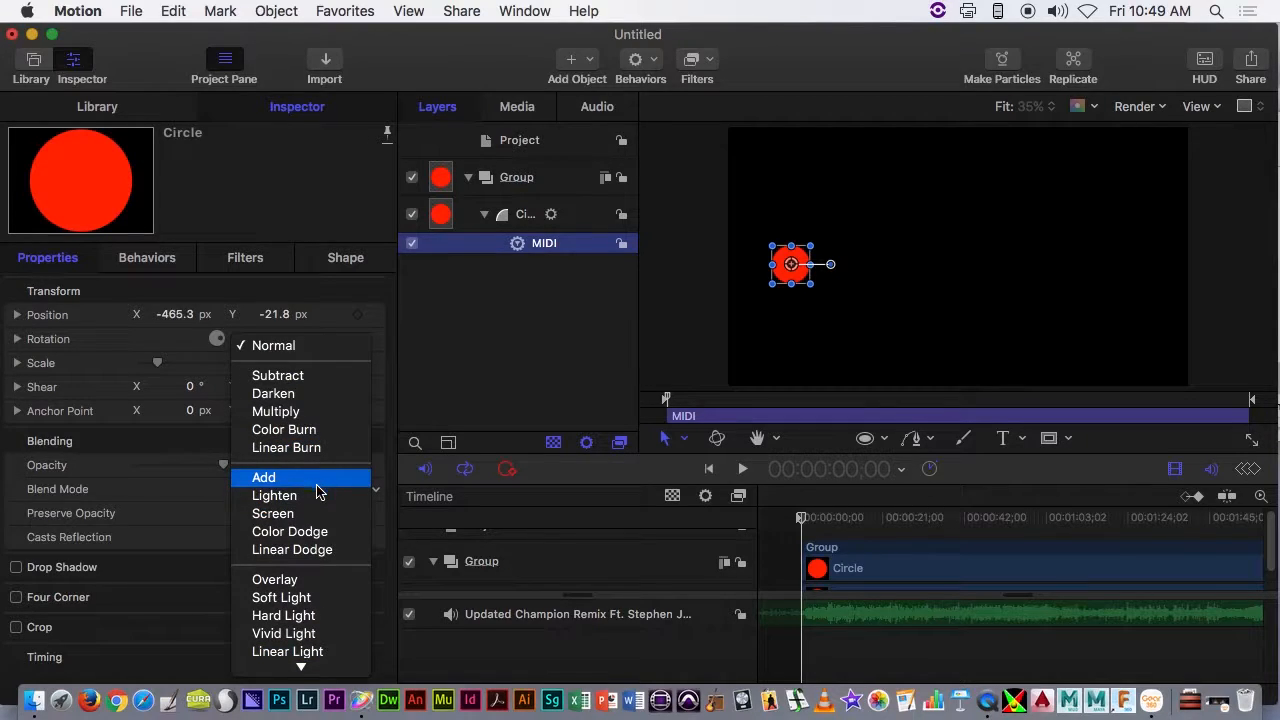
pyautogui.click(318, 486)
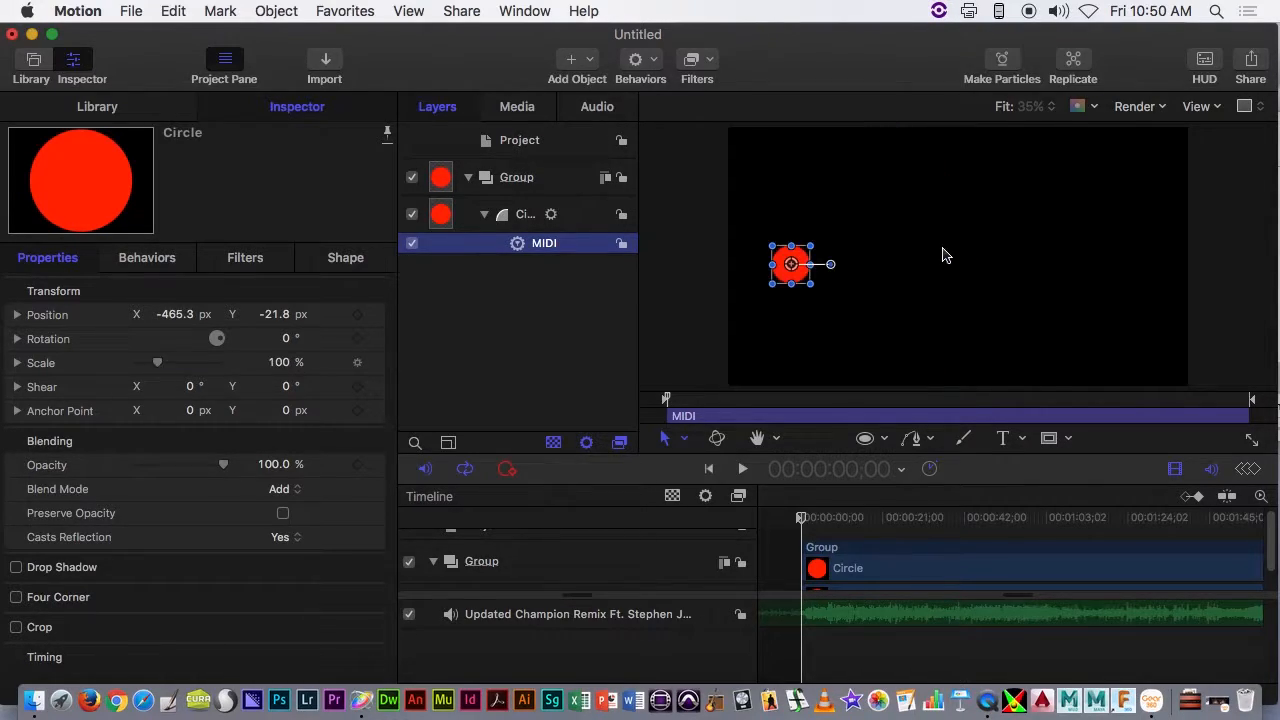
# - Collapse the circle's layer, widen the layer list and rename the circle to A
pyautogui.click(478, 217)
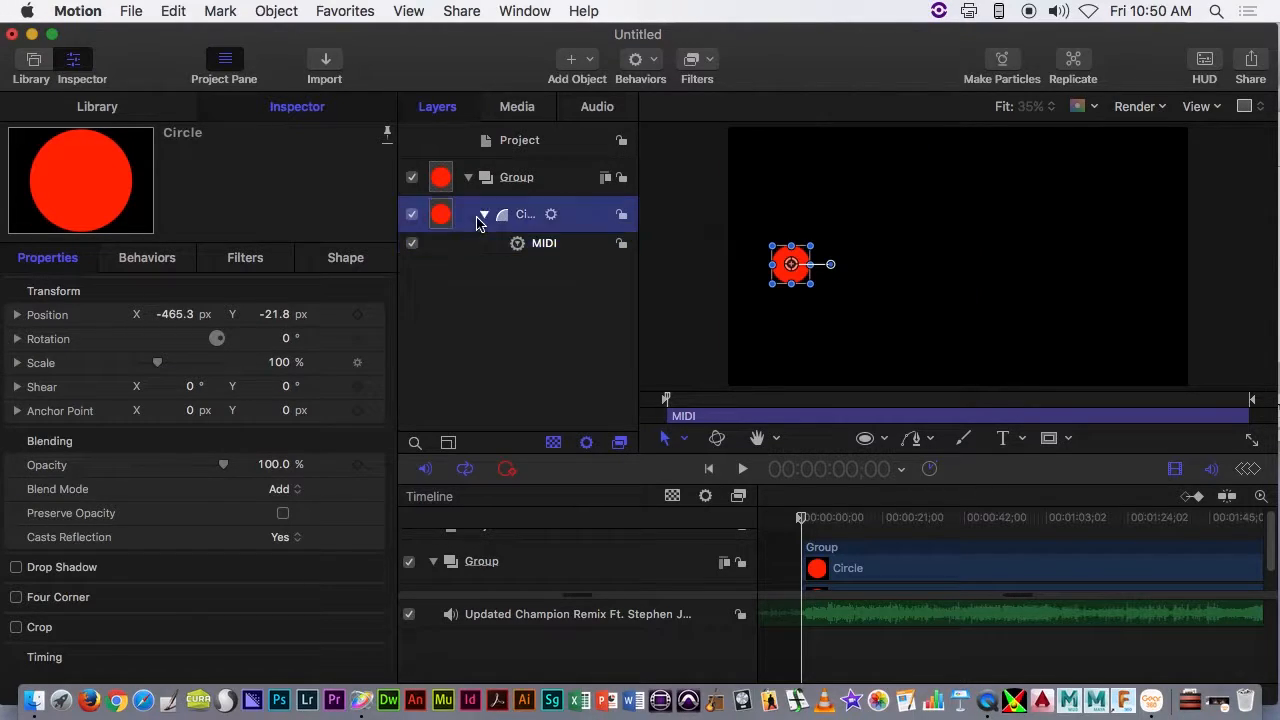
pyautogui.click(484, 216)
pyautogui.moveTo(640, 251); pyautogui.dragTo(680, 257)
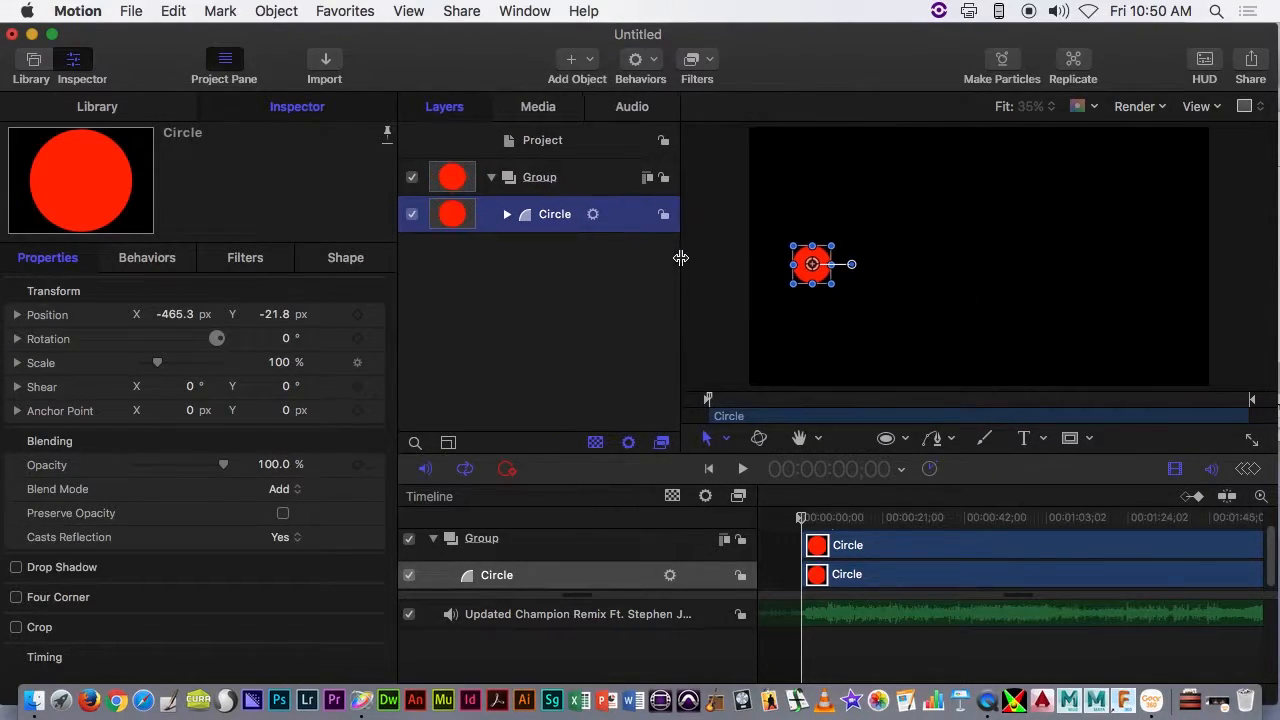
pyautogui.doubleClick(548, 216)
pyautogui.doubleClick(572, 218)
pyautogui.write('A')
pyautogui.press('Return')
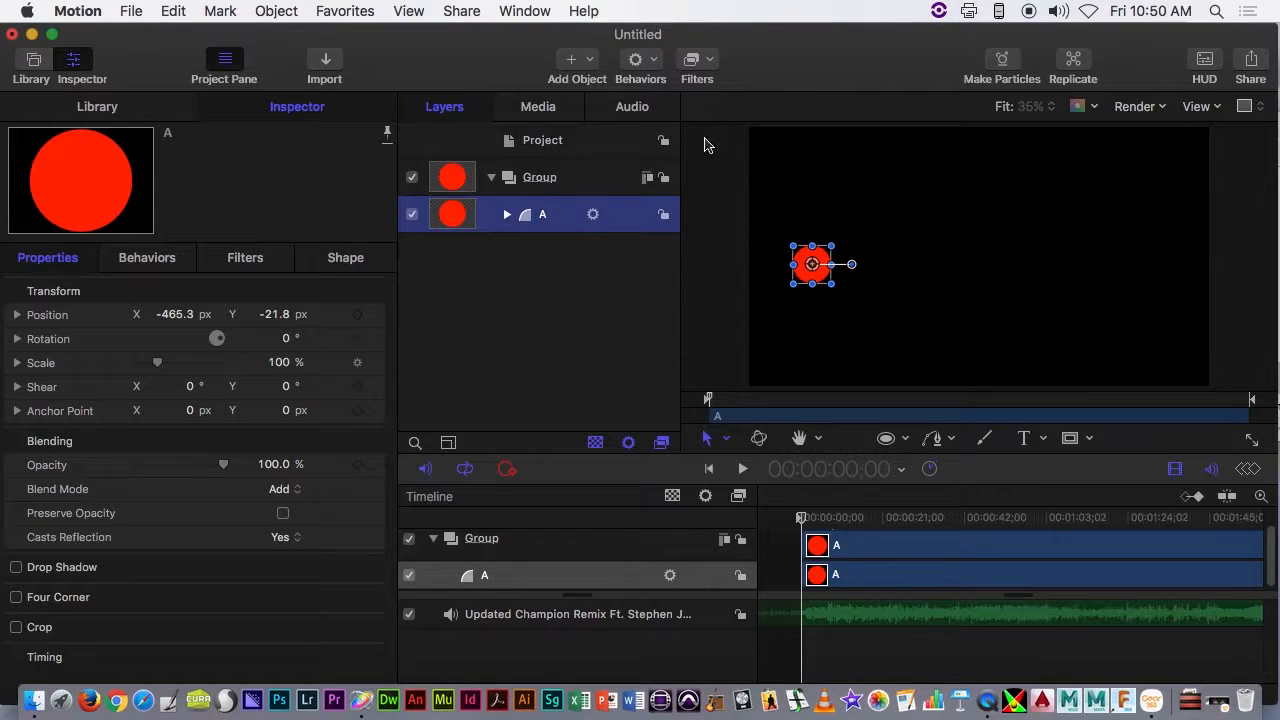
# - Duplicate circle A and move the copy horizontally to the far right of the canvas
pyautogui.moveTo(996, 315); pyautogui.dragTo(991, 321)
pyautogui.moveTo(659, 242); pyautogui.dragTo(534, 219)
pyautogui.rightClick(536, 219)
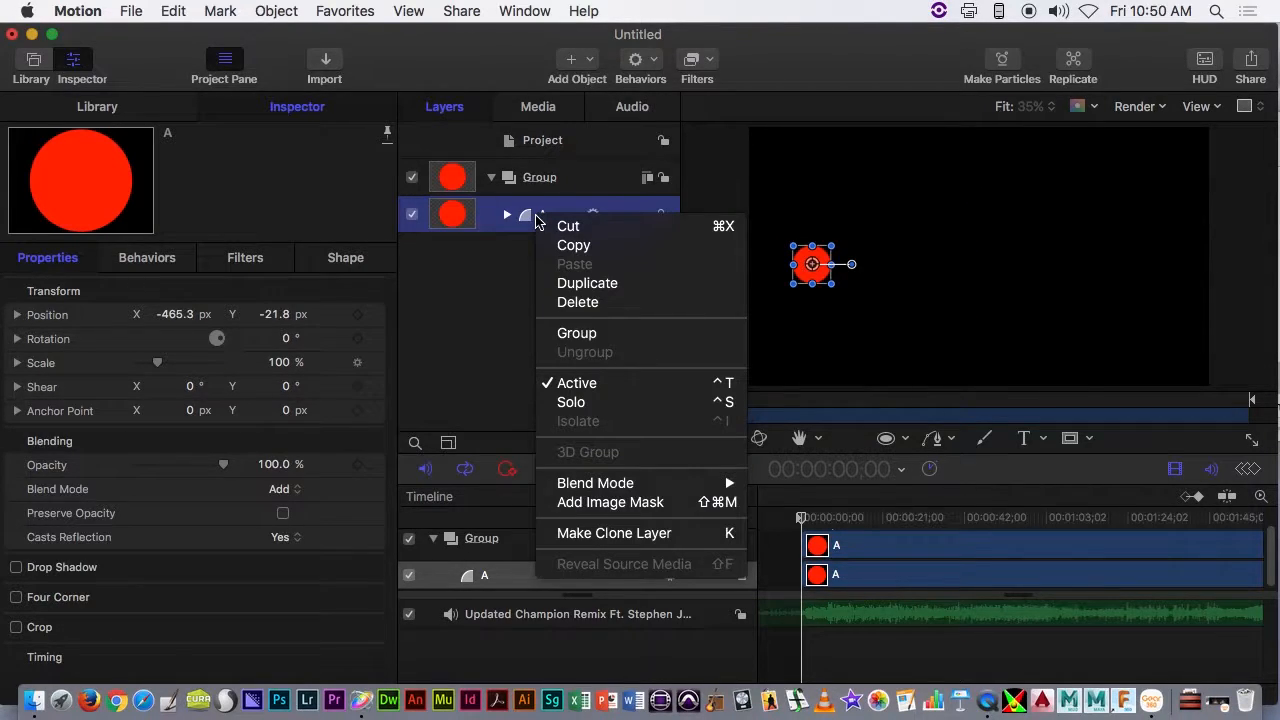
pyautogui.click(572, 283)
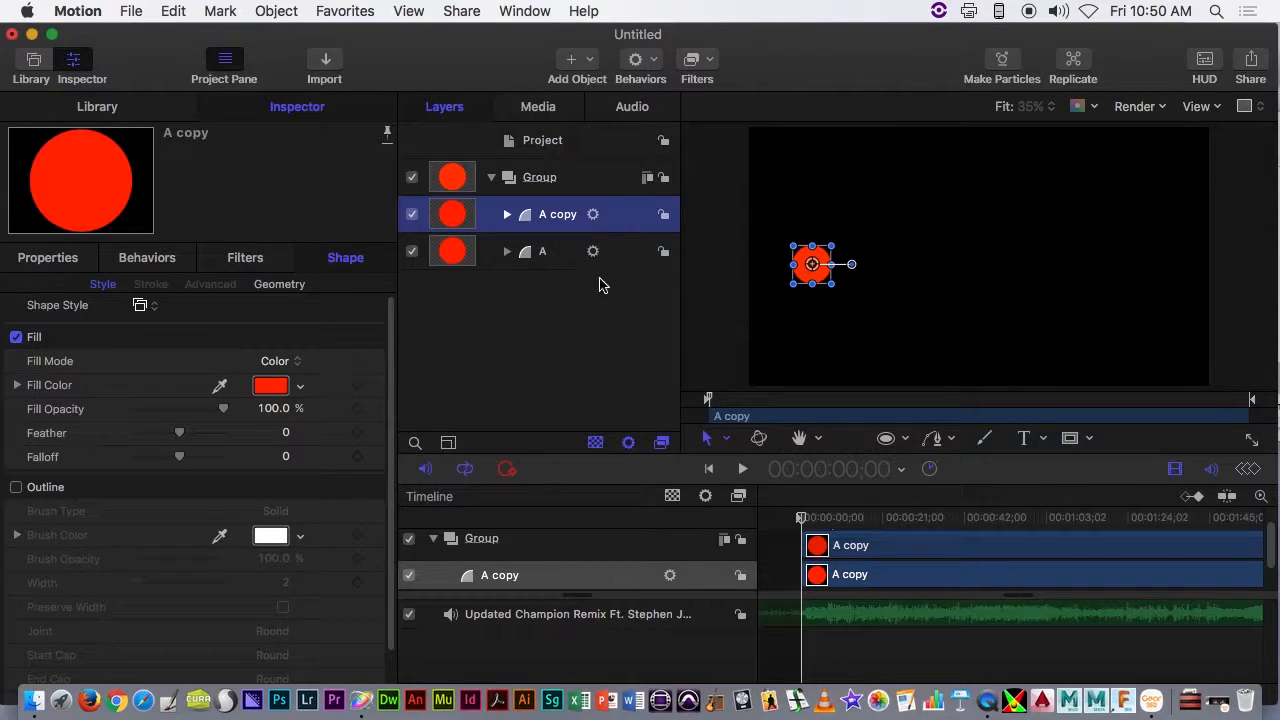
pyautogui.moveTo(820, 274); pyautogui.dragTo(1107, 284)
pyautogui.press('space')
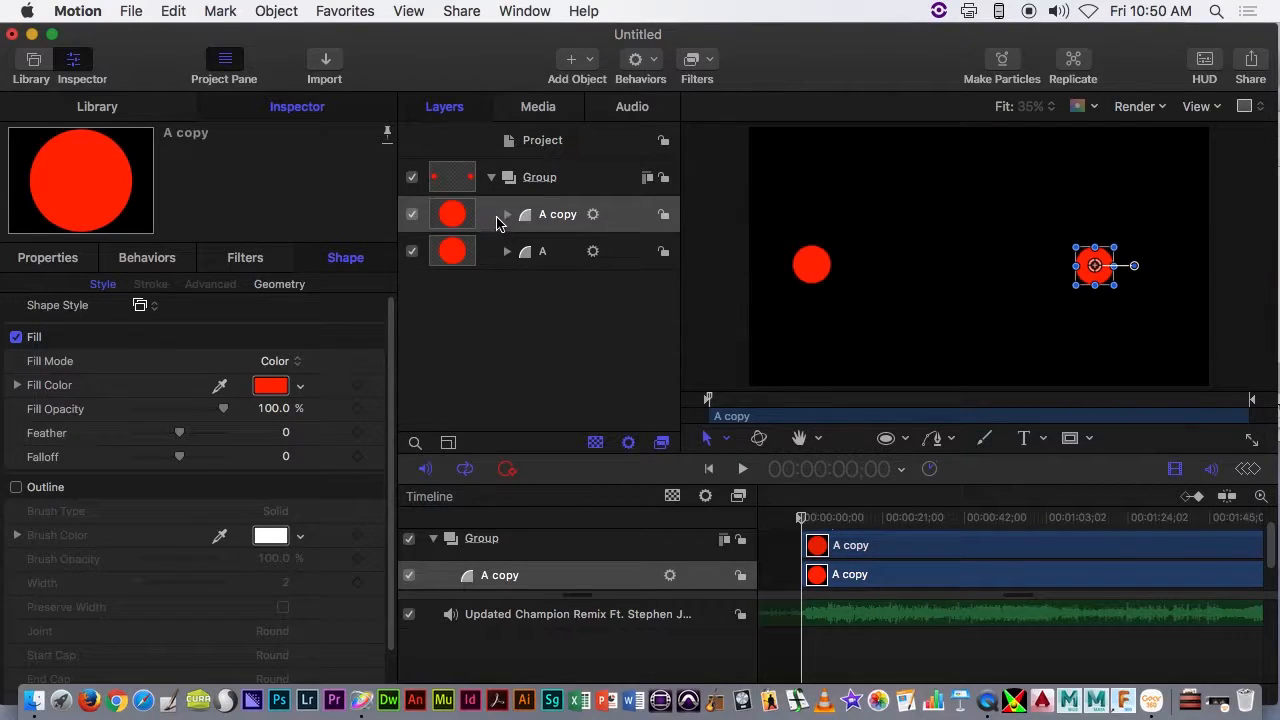
# - Use the Learning control type on the copied circle's MIDI behavior to capture note ID 55
pyautogui.click(507, 216)
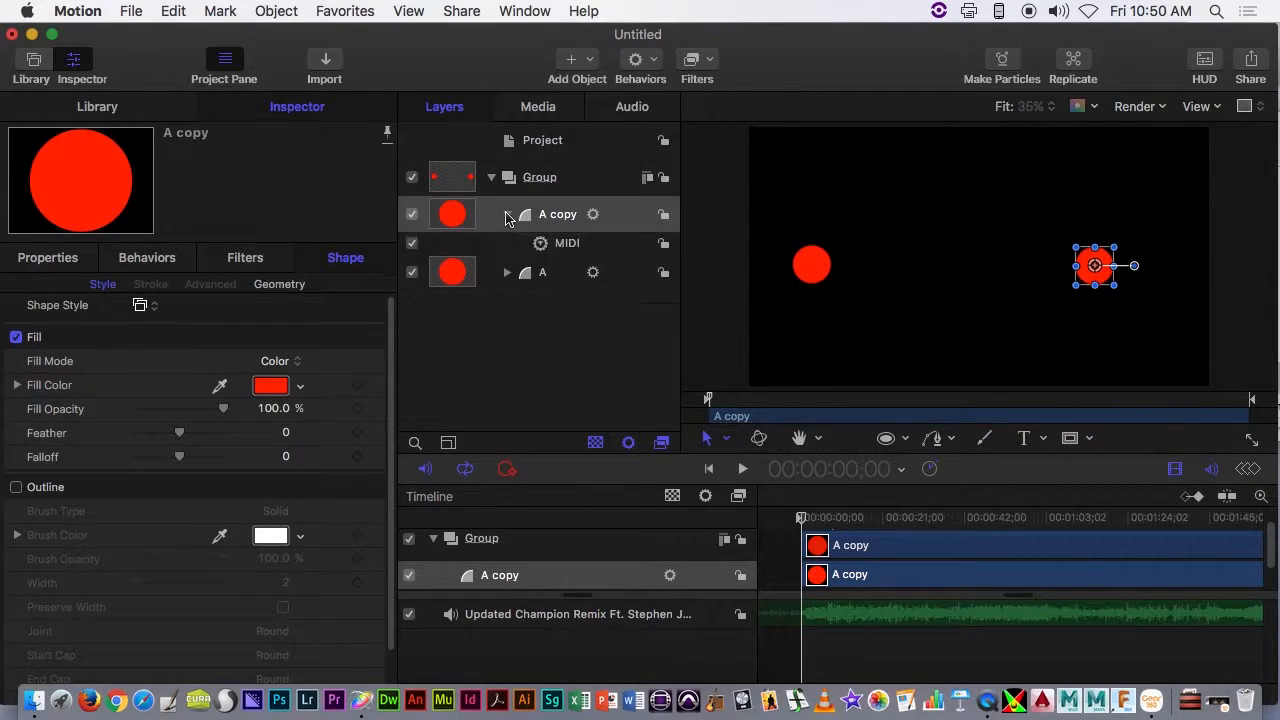
pyautogui.click(566, 246)
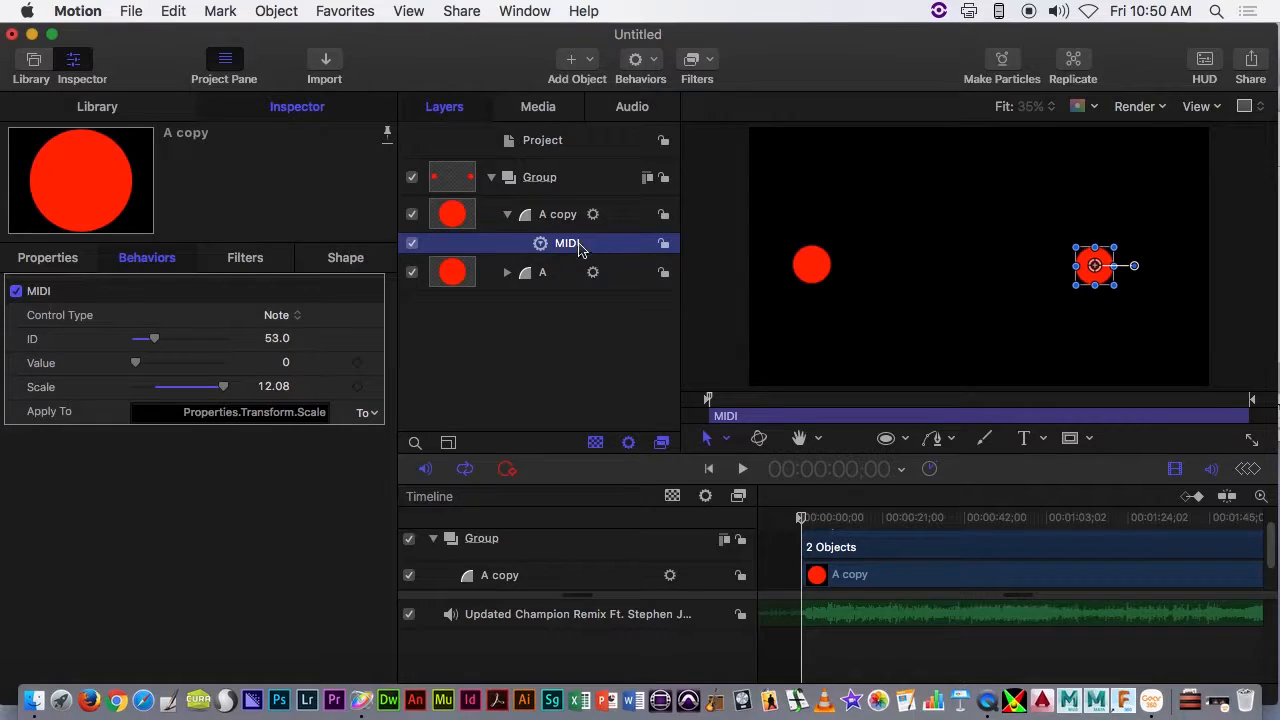
pyautogui.click(279, 316)
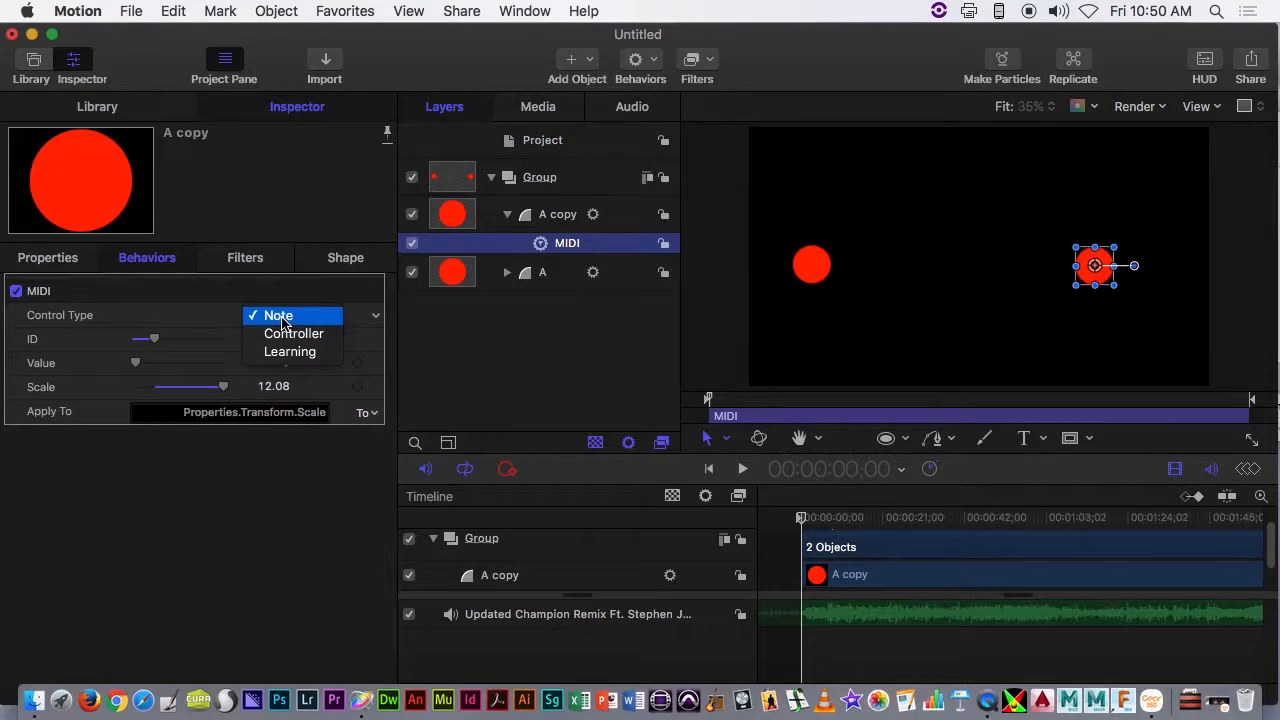
pyautogui.click(287, 352)
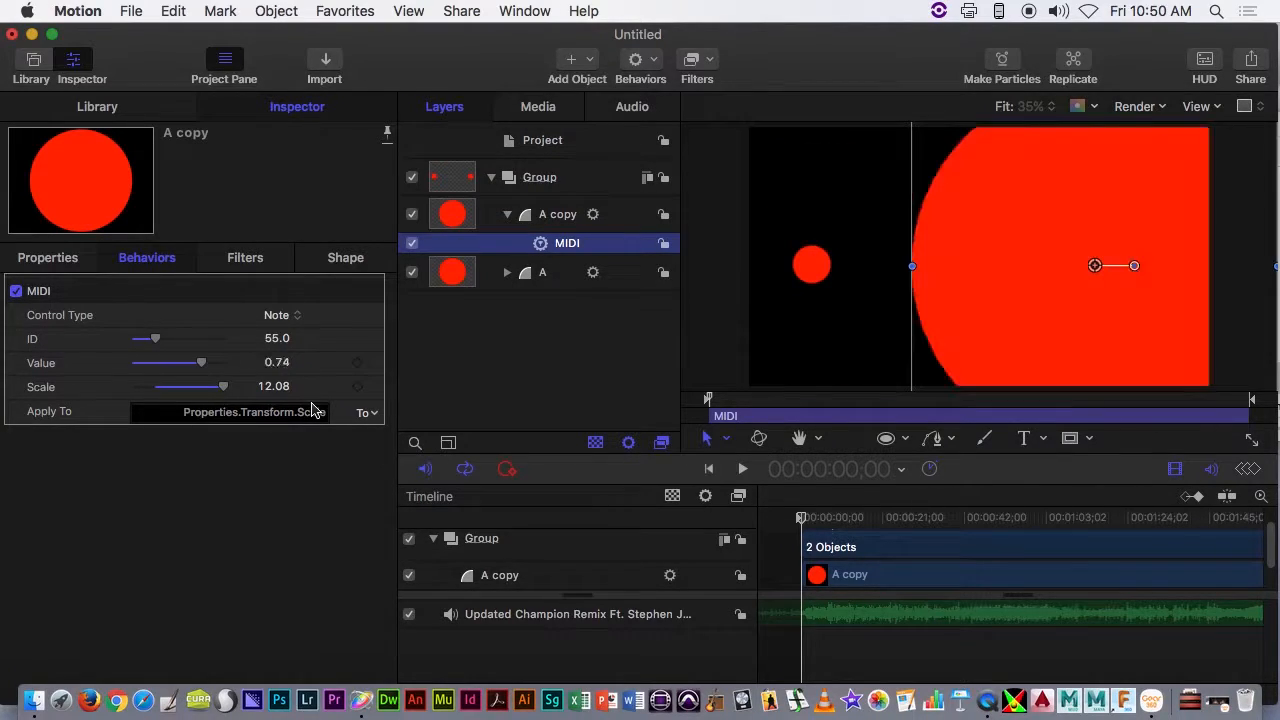
# - Change the copied circle's fill color to a saturated blue
pyautogui.click(334, 260)
pyautogui.click(262, 390)
pyautogui.click(546, 407)
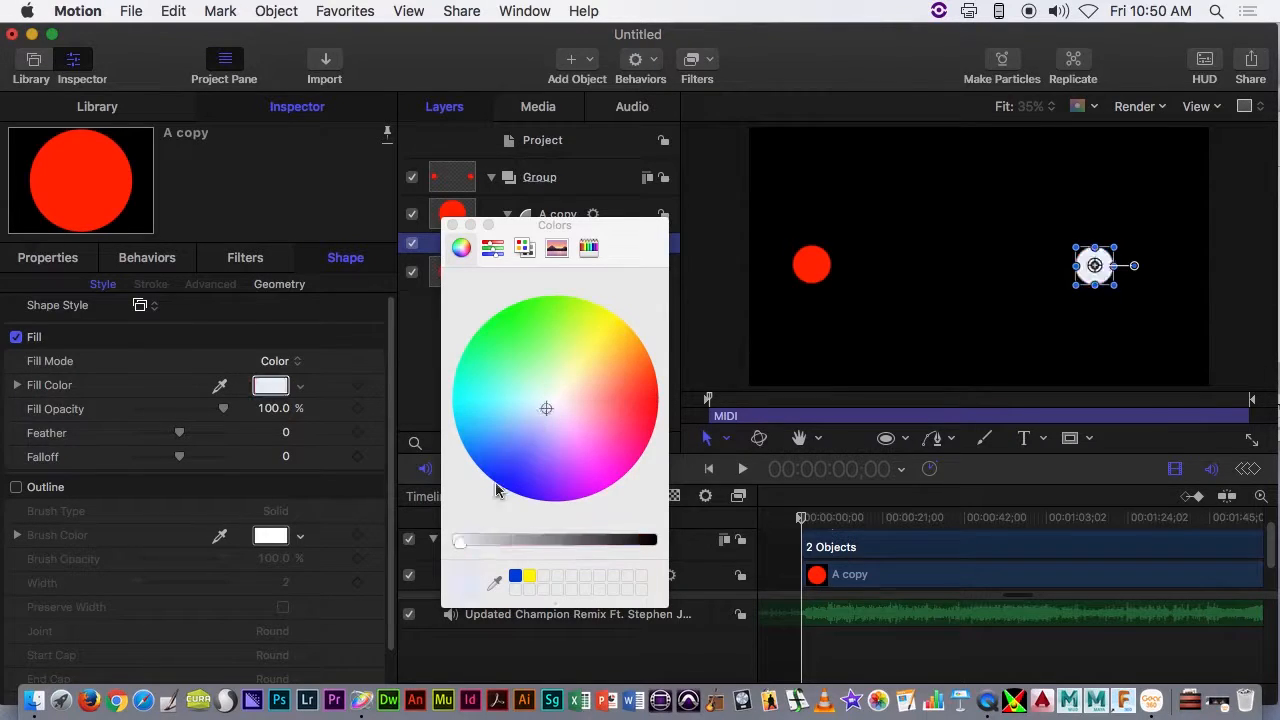
pyautogui.moveTo(513, 463); pyautogui.dragTo(498, 483)
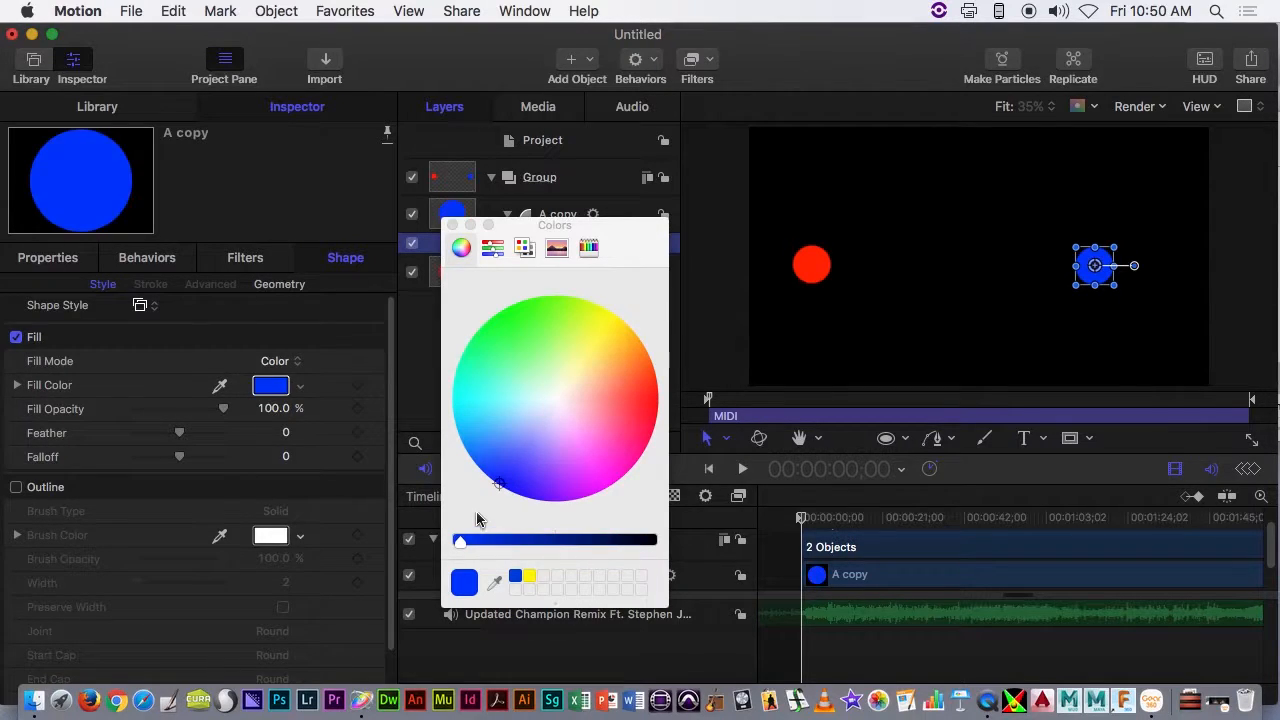
pyautogui.click(452, 225)
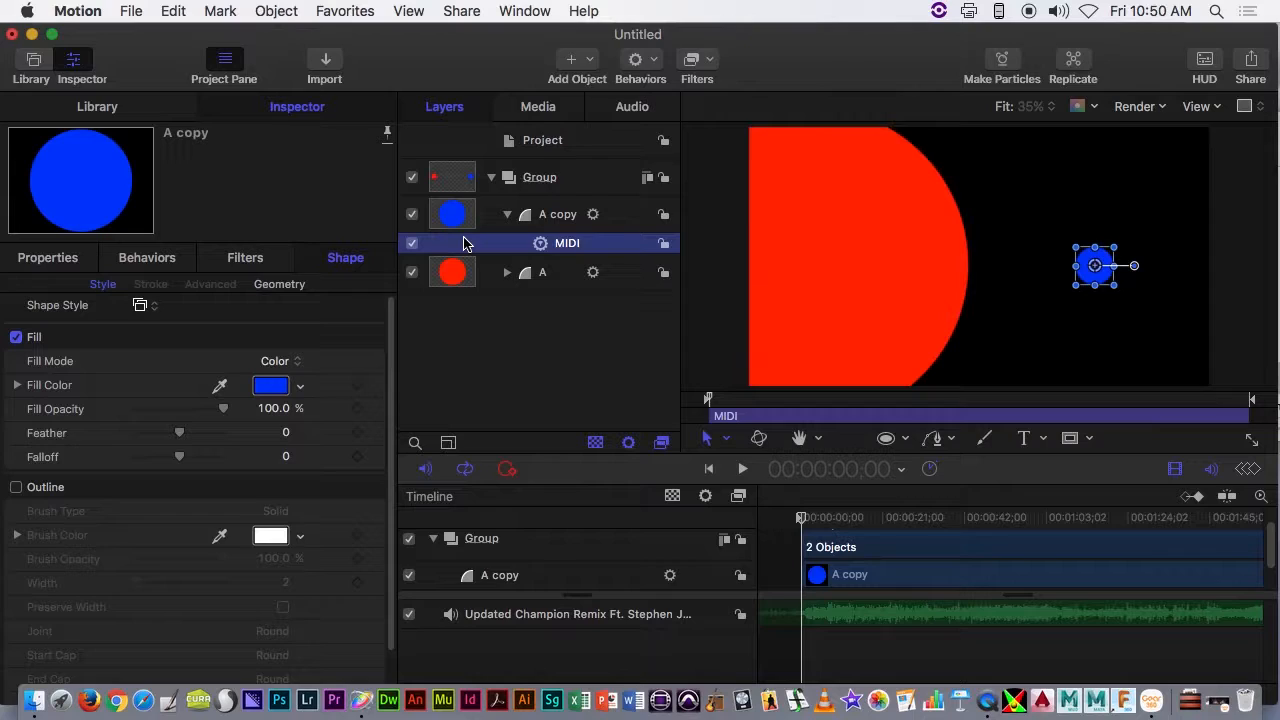
# - Rename the blue circle's layer to B
pyautogui.click(557, 216)
pyautogui.doubleClick(563, 215)
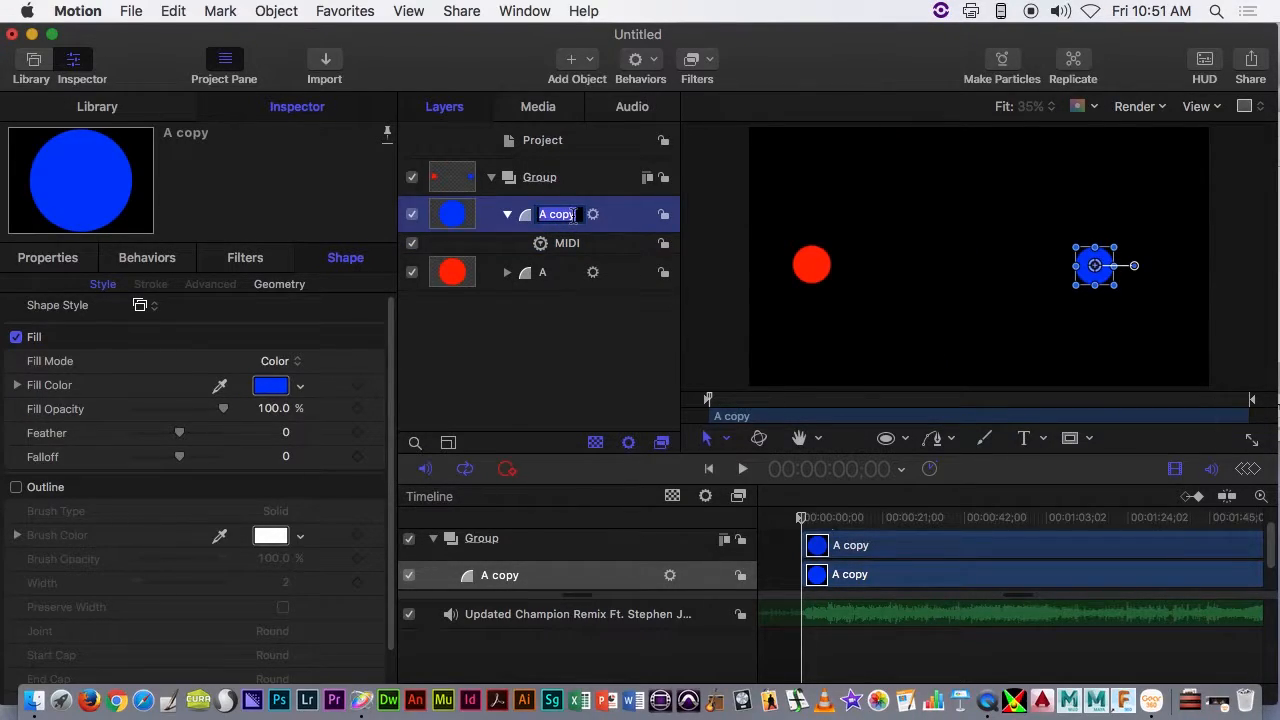
pyautogui.write('B')
pyautogui.press('Return')
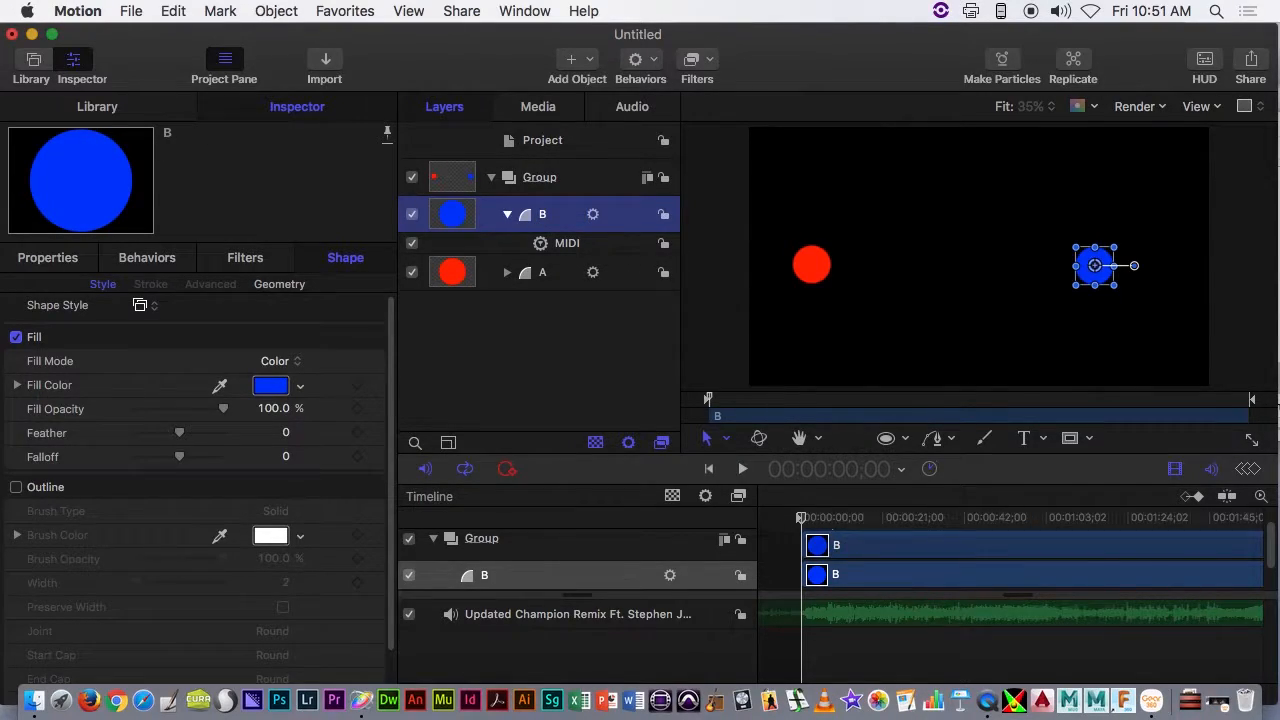
# - Collapse layer B, move the blue circle beside the red one at about X -223 px, Y -24 px, and show its properties
pyautogui.click(507, 214)
pyautogui.moveTo(1094, 271); pyautogui.dragTo(900, 280)
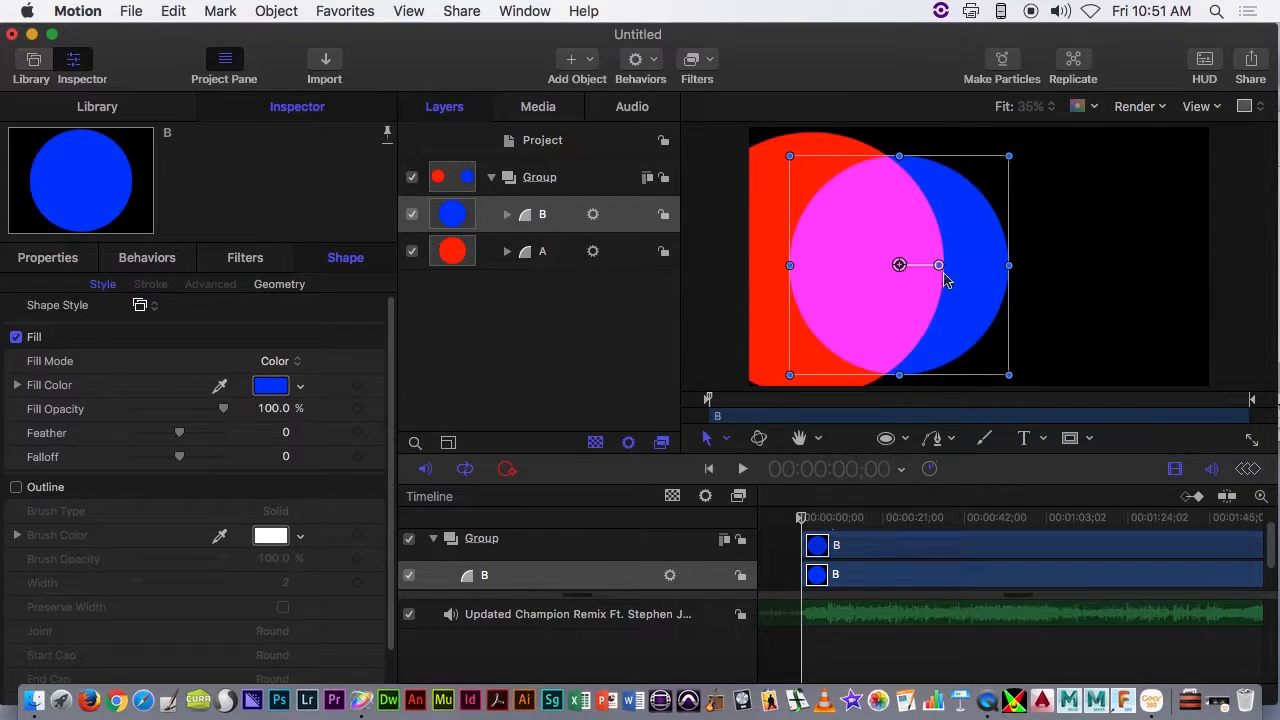
pyautogui.click(47, 257)
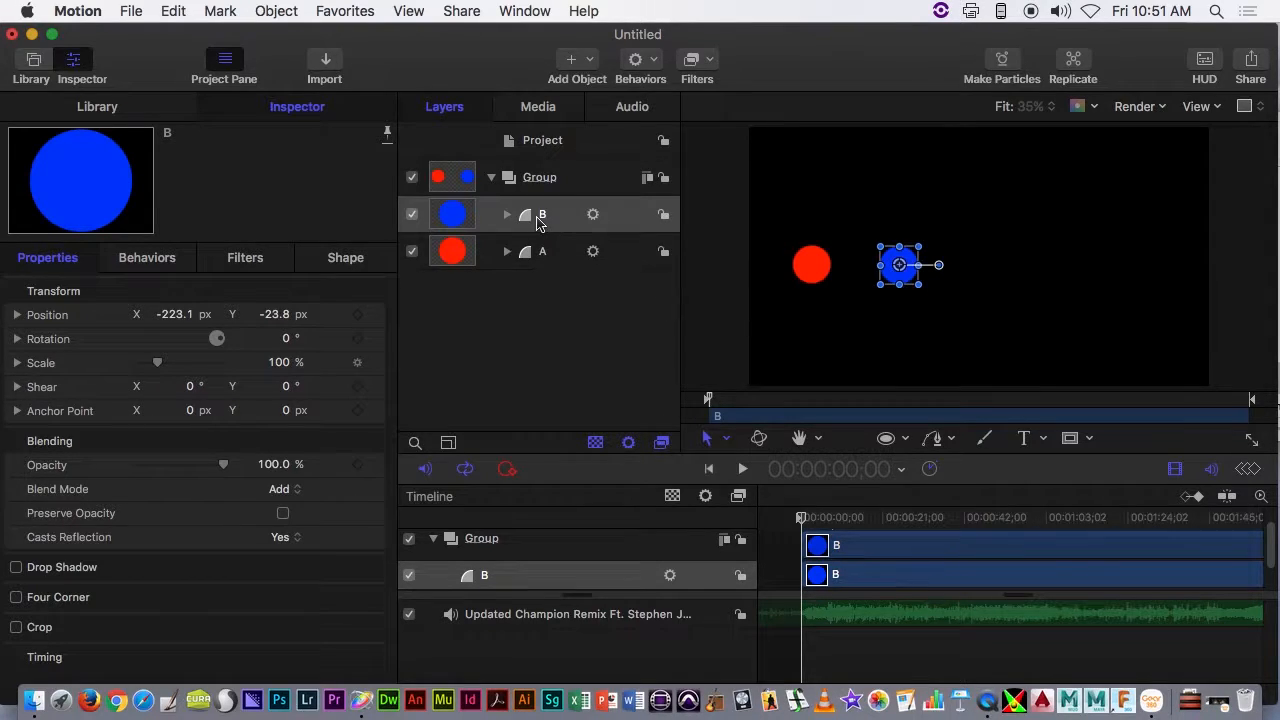
# - Duplicate circle B and rename the copy to C
pyautogui.rightClick(537, 222)
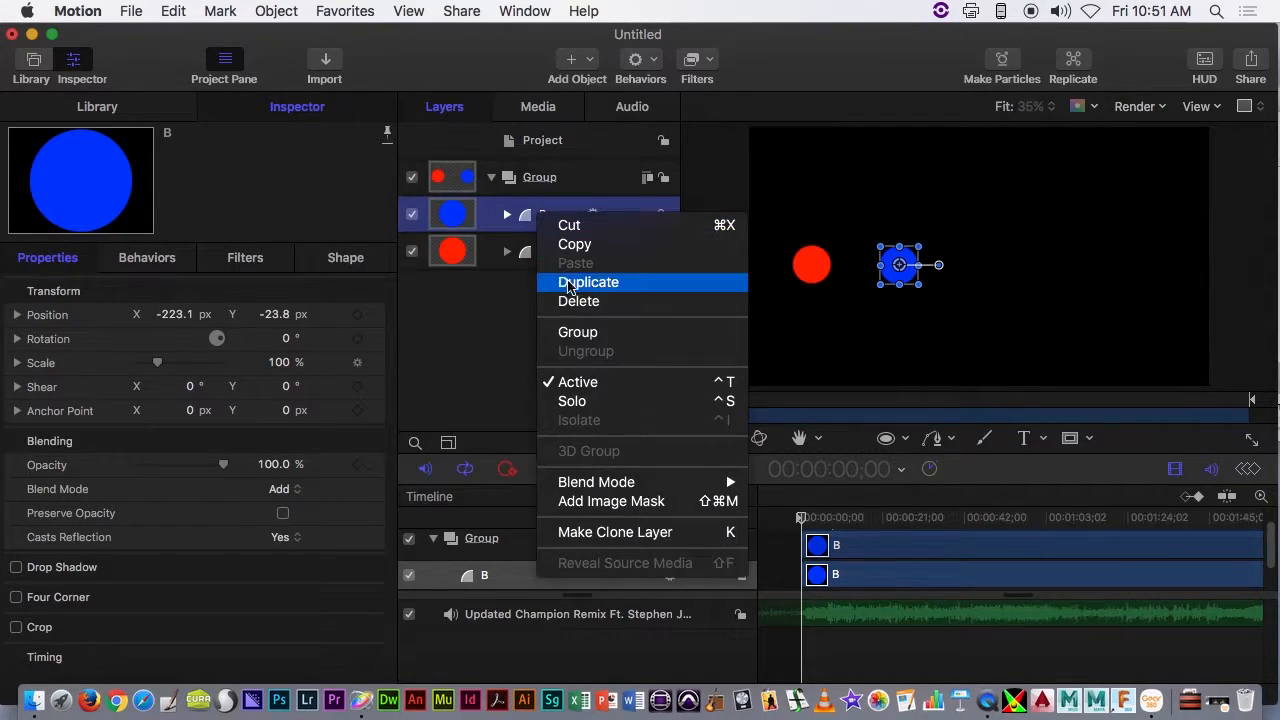
pyautogui.click(572, 283)
pyautogui.doubleClick(557, 218)
pyautogui.press('BackSpace')
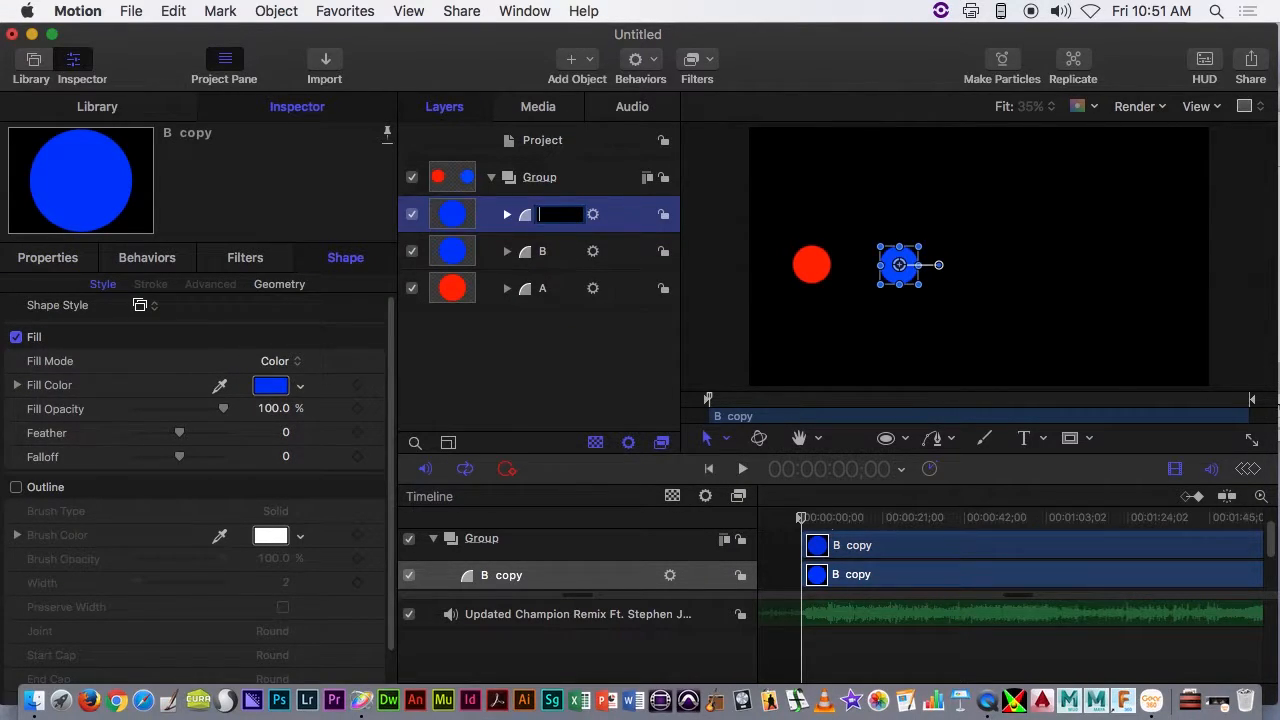
pyautogui.press('Return')
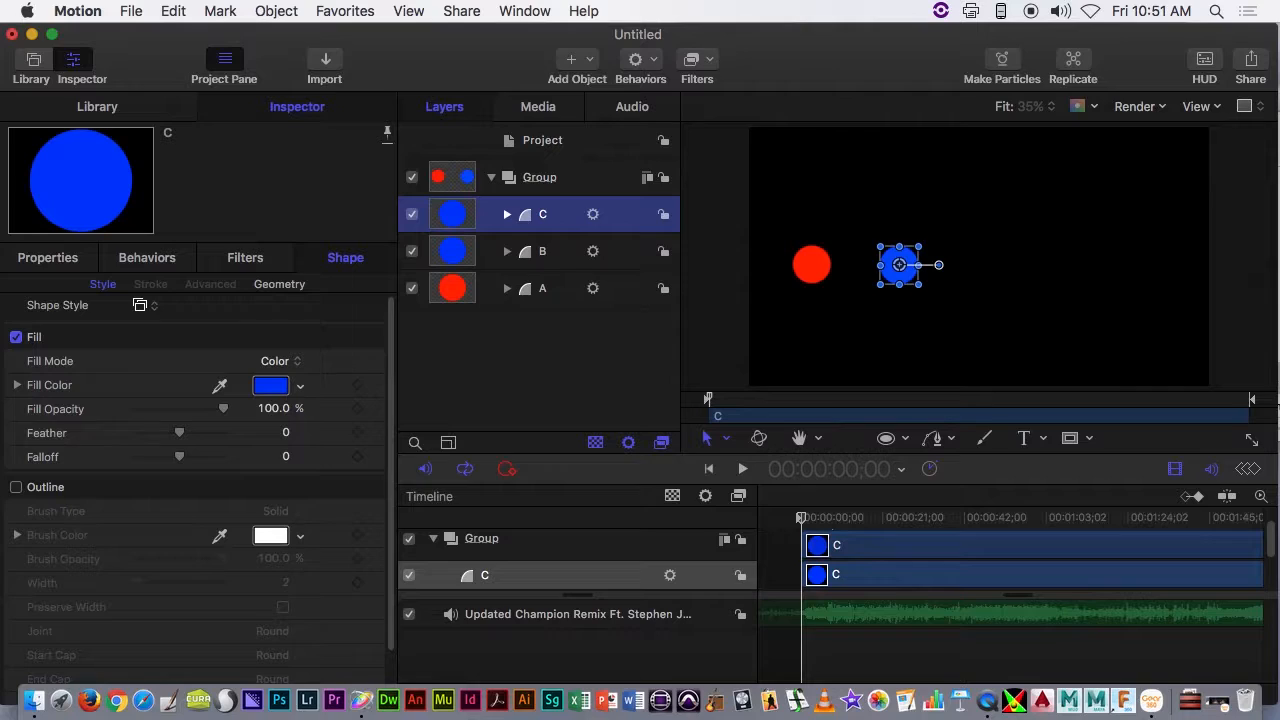
# - Use the Learning control type on circle C's MIDI behavior to capture note ID 57
pyautogui.click(507, 214)
pyautogui.click(535, 242)
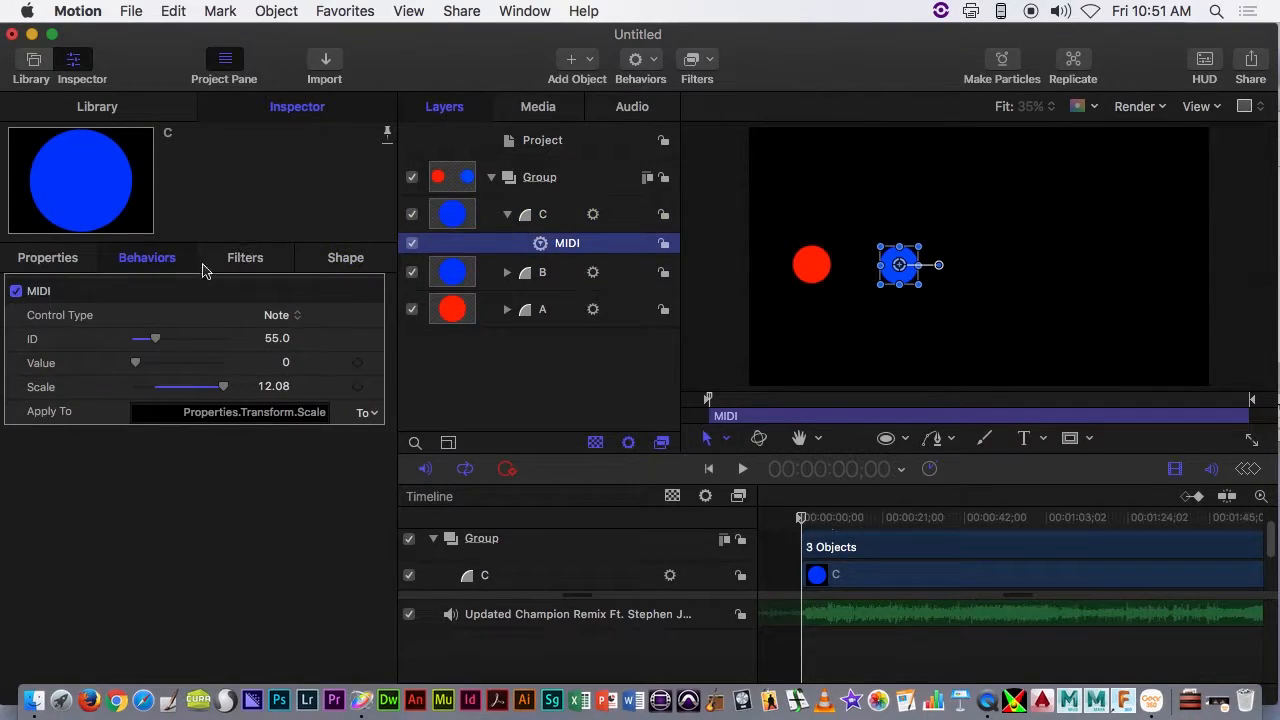
pyautogui.click(272, 315)
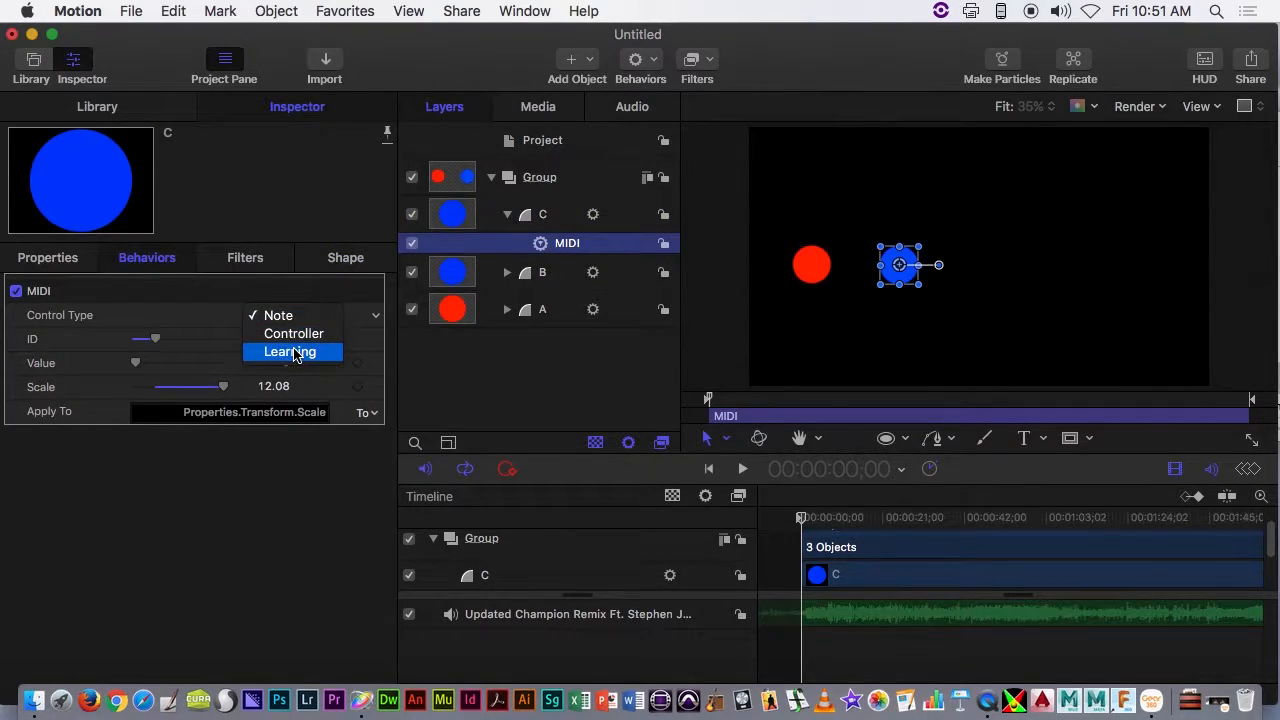
pyautogui.click(290, 352)
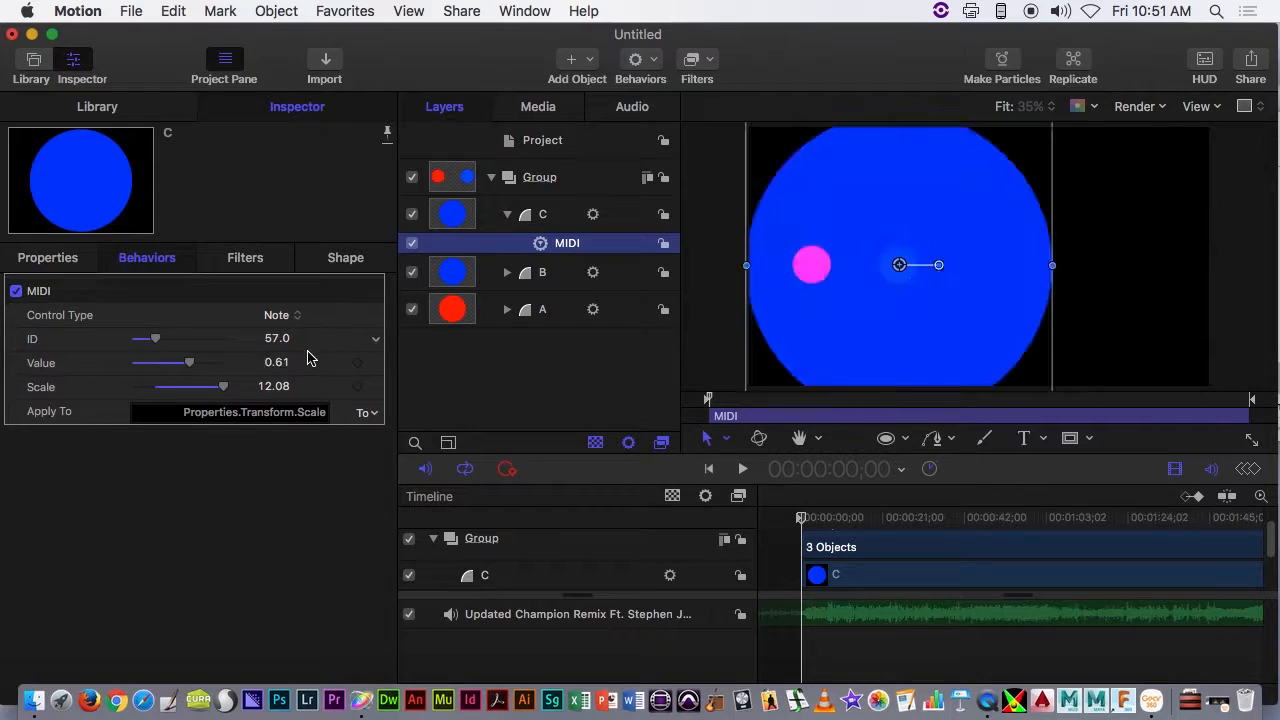
# - Move circle C to the right of the blue circle and change its fill color to green
pyautogui.moveTo(913, 281); pyautogui.dragTo(1004, 282)
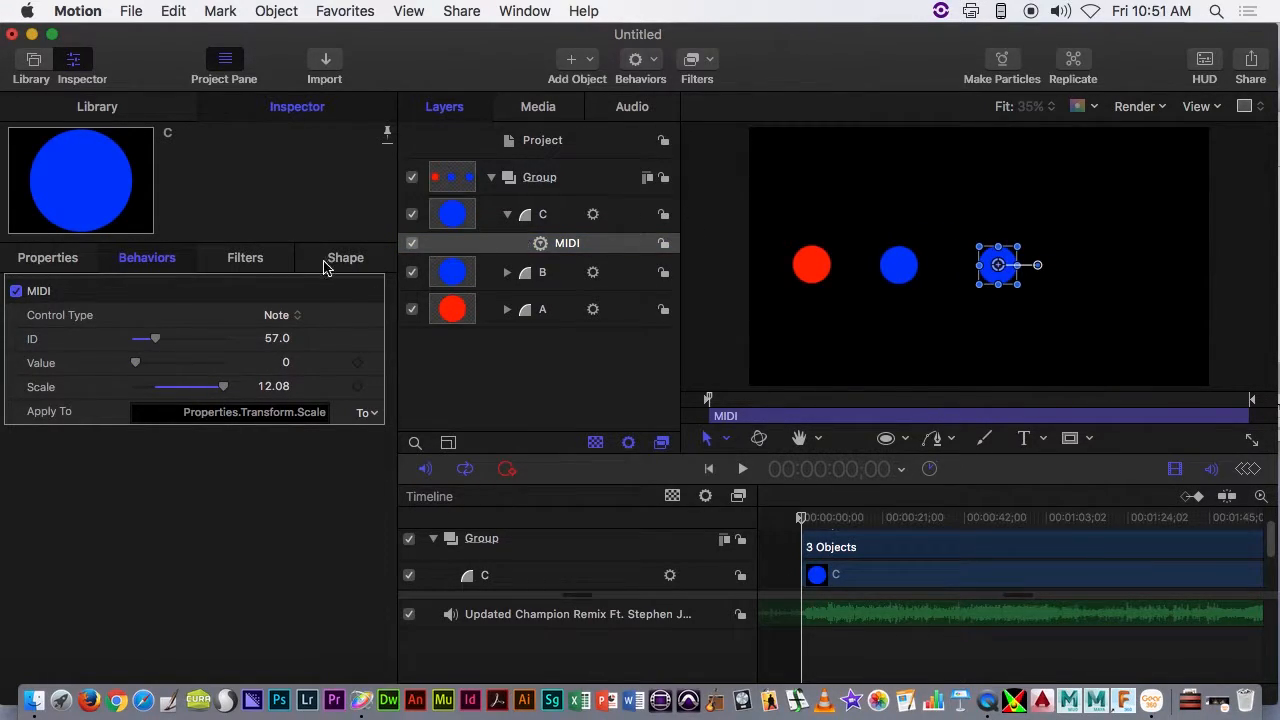
pyautogui.click(346, 258)
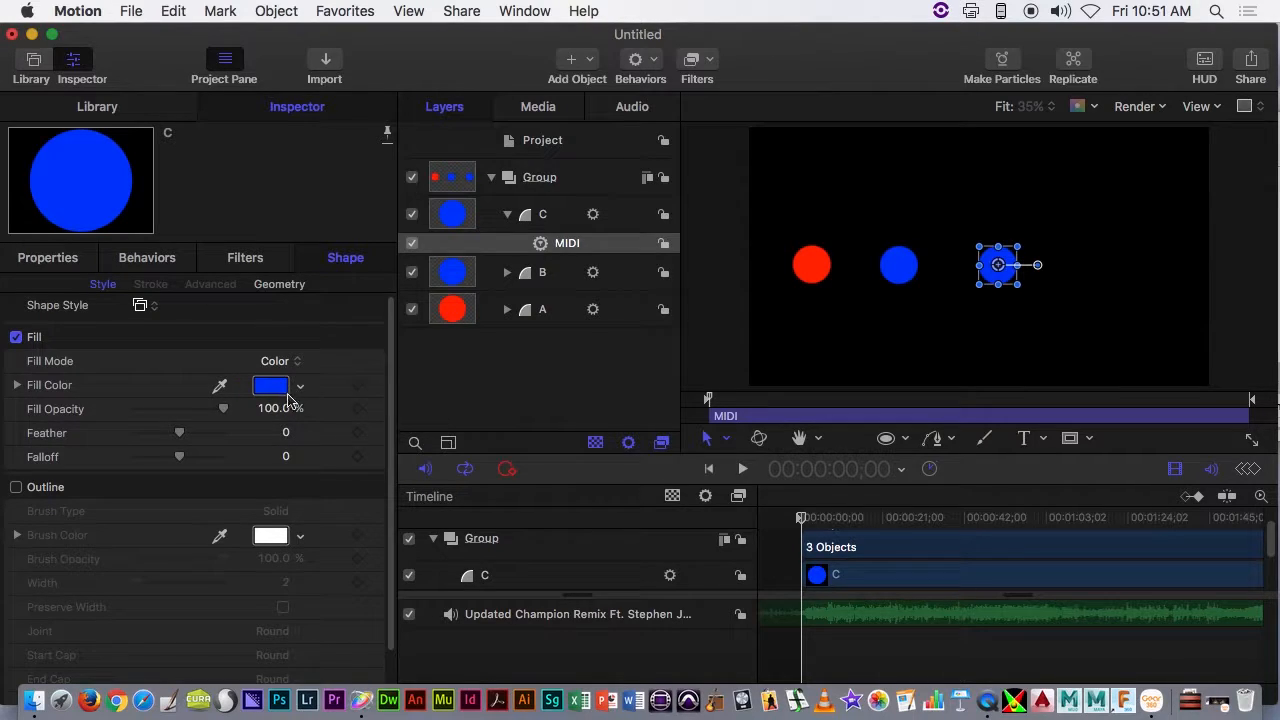
pyautogui.click(288, 390)
pyautogui.moveTo(589, 363); pyautogui.dragTo(499, 288)
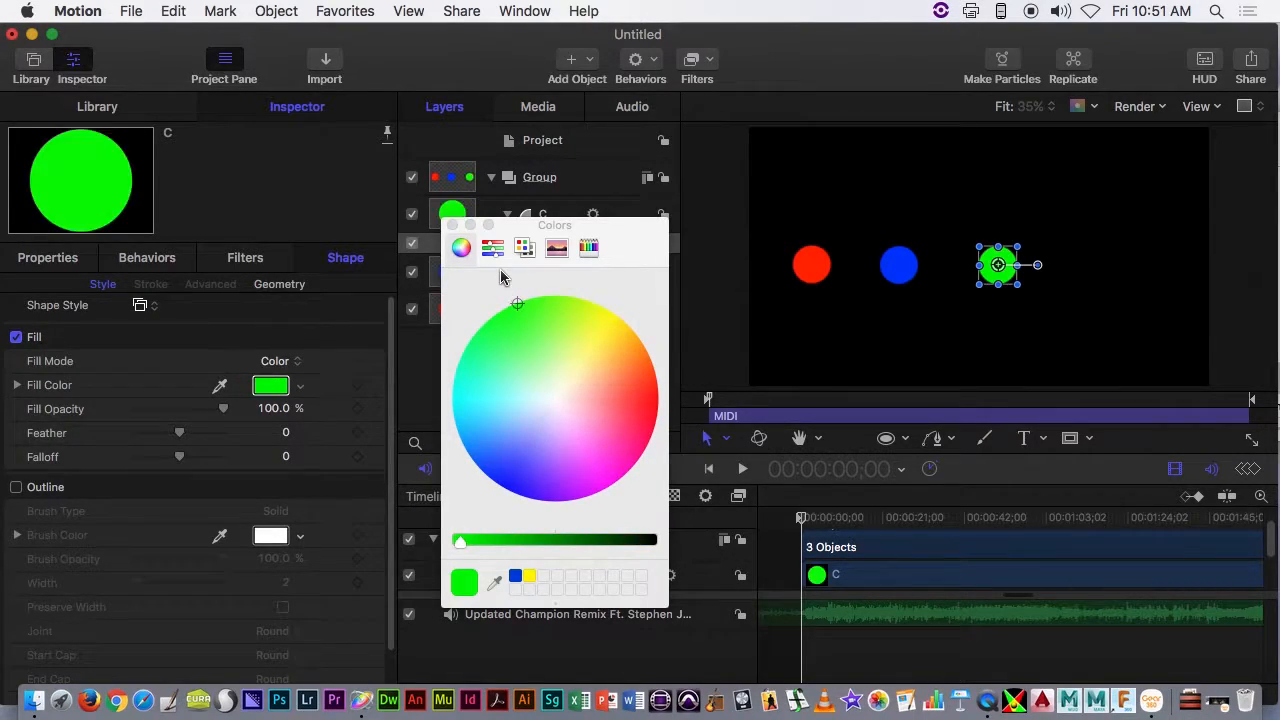
pyautogui.click(452, 225)
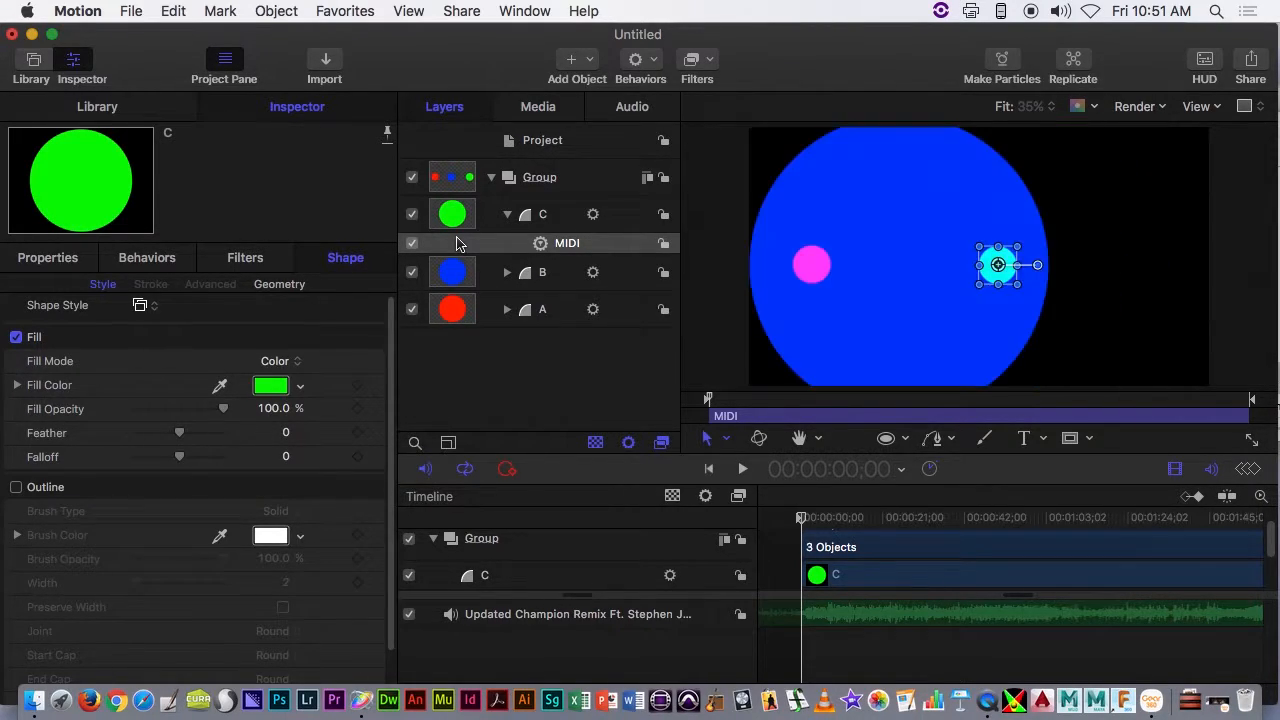
# - Collapse circle C and add a MIDI parameter behavior to the group holding the three circles, using controller ID 74
pyautogui.click(507, 214)
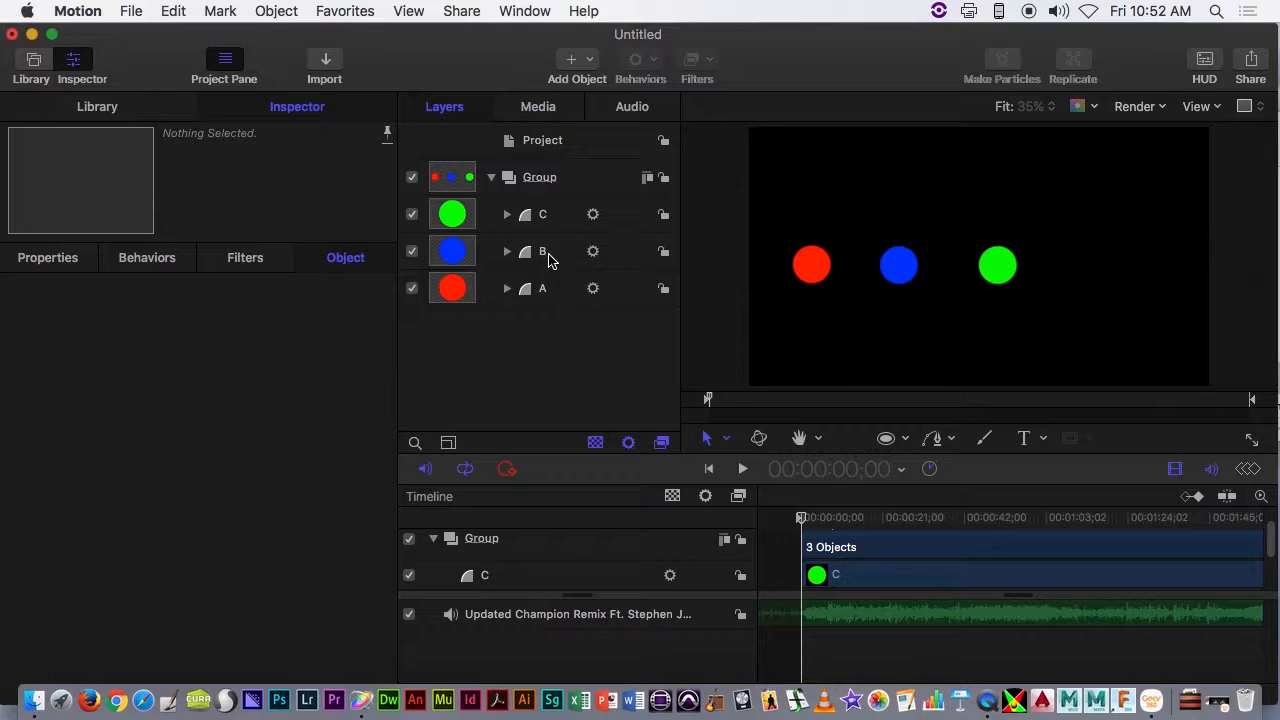
pyautogui.click(556, 181)
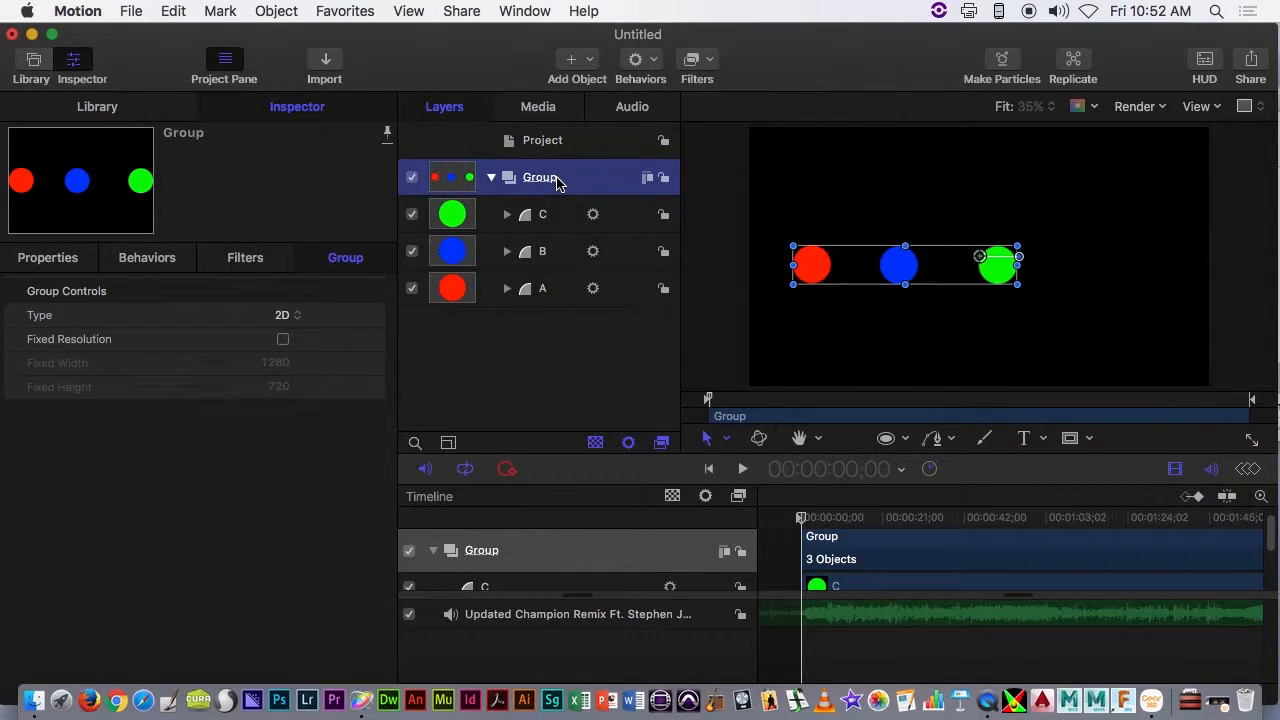
pyautogui.click(491, 178)
pyautogui.click(491, 178)
pyautogui.click(657, 65)
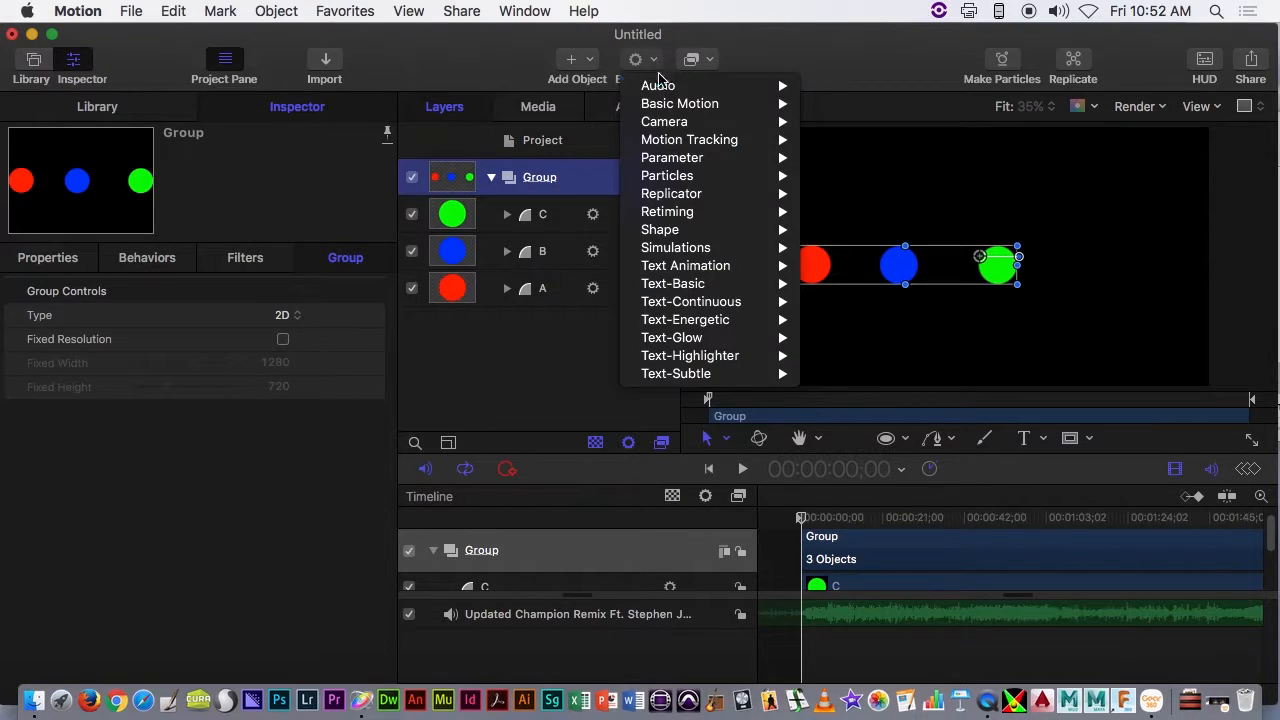
pyautogui.moveTo(700, 157)
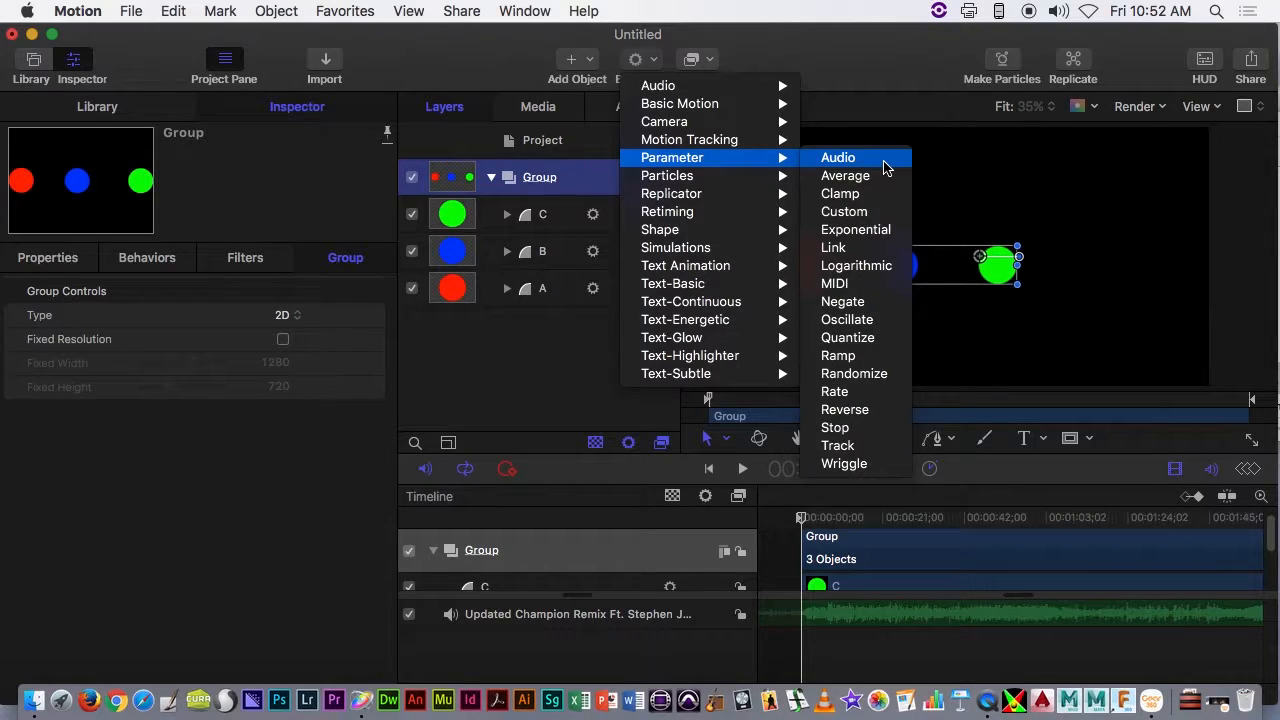
pyautogui.click(864, 283)
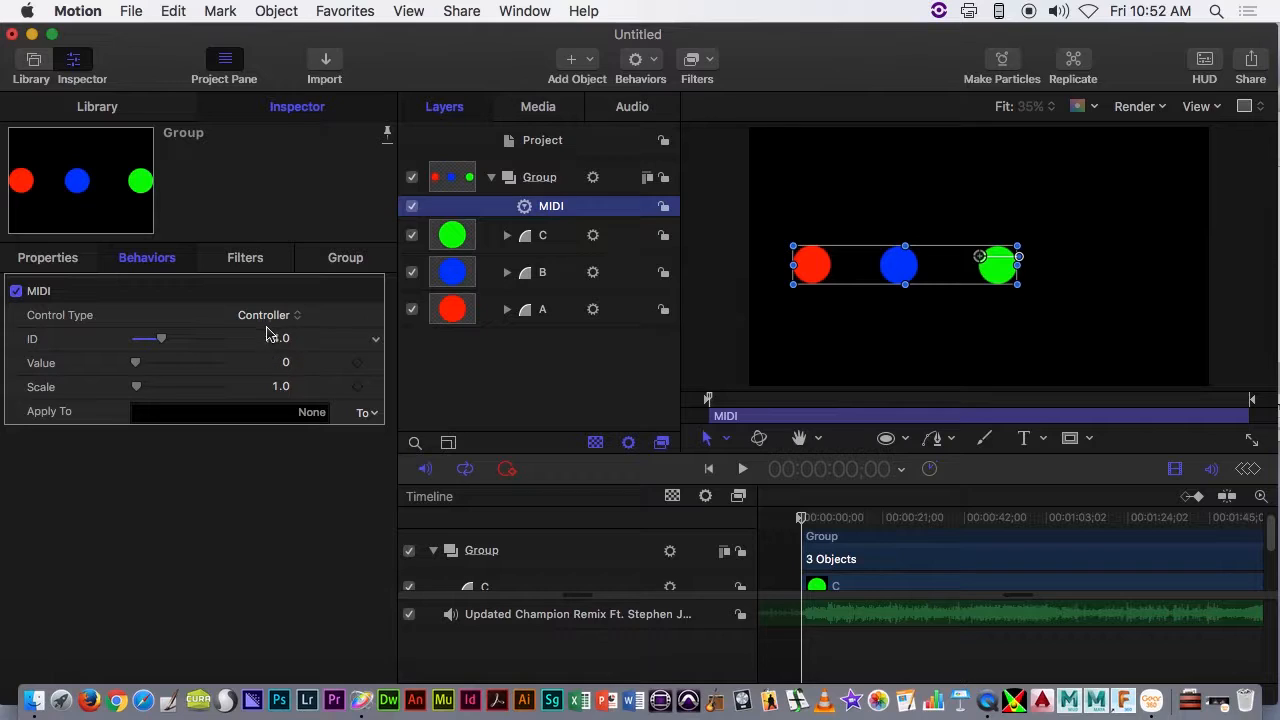
# - Apply the group's MIDI behavior to its blending opacity and set the group's base opacity to 0%
pyautogui.click(367, 412)
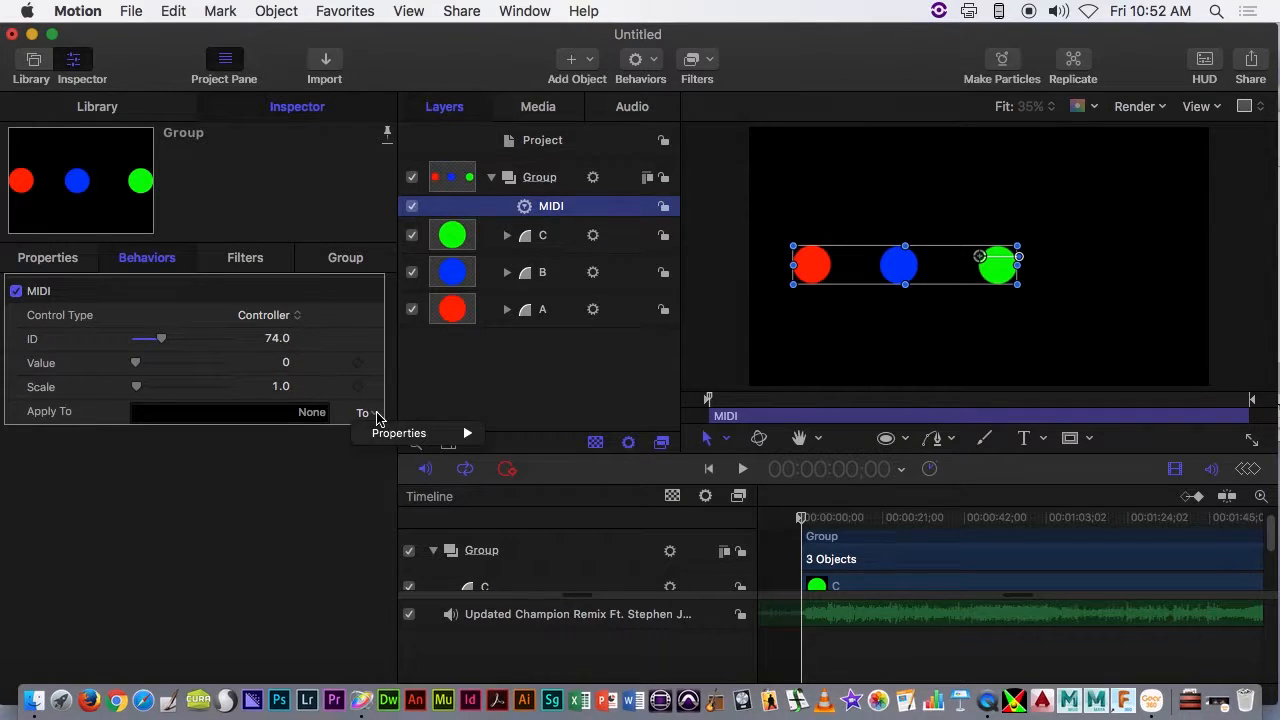
pyautogui.moveTo(432, 441)
pyautogui.moveTo(525, 445)
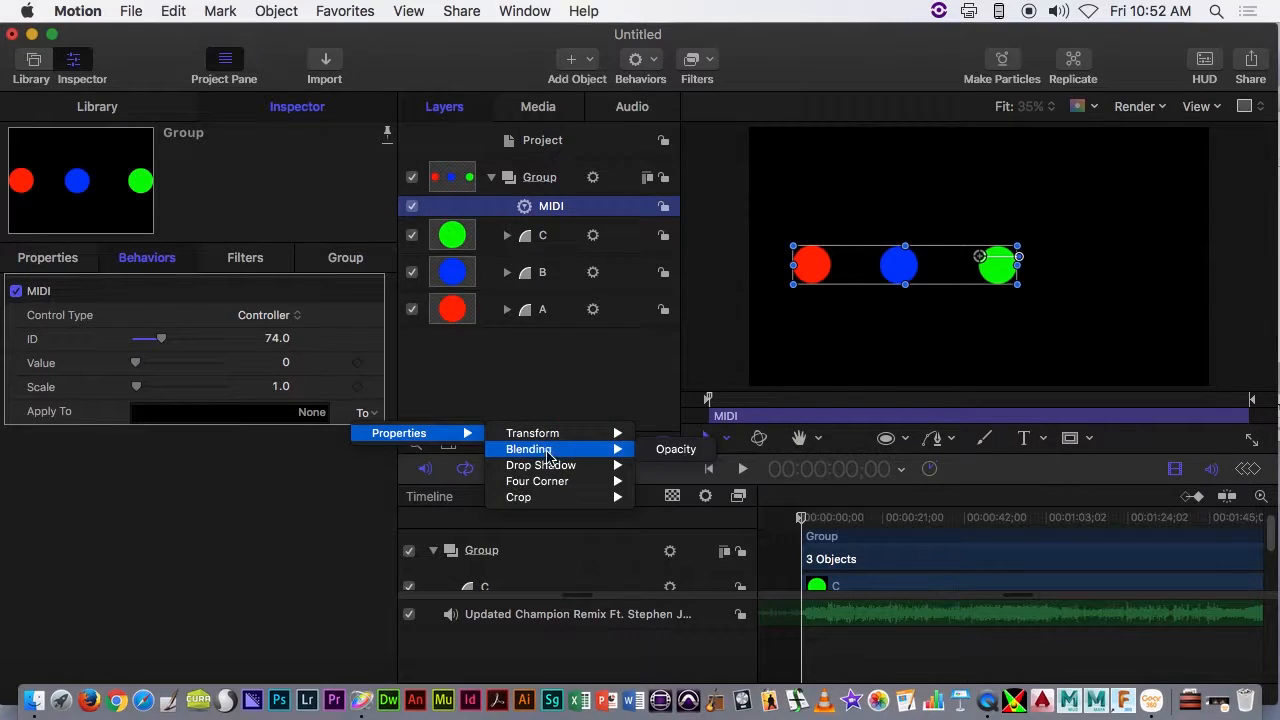
pyautogui.click(675, 452)
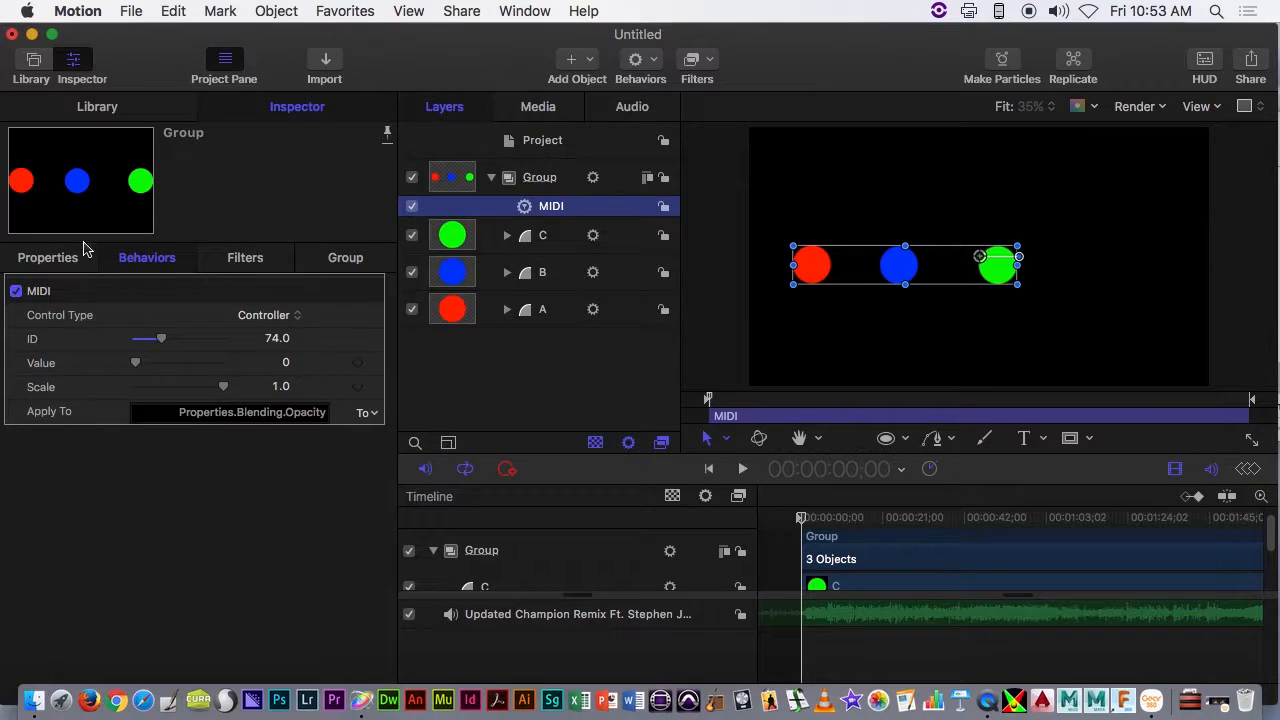
pyautogui.click(55, 267)
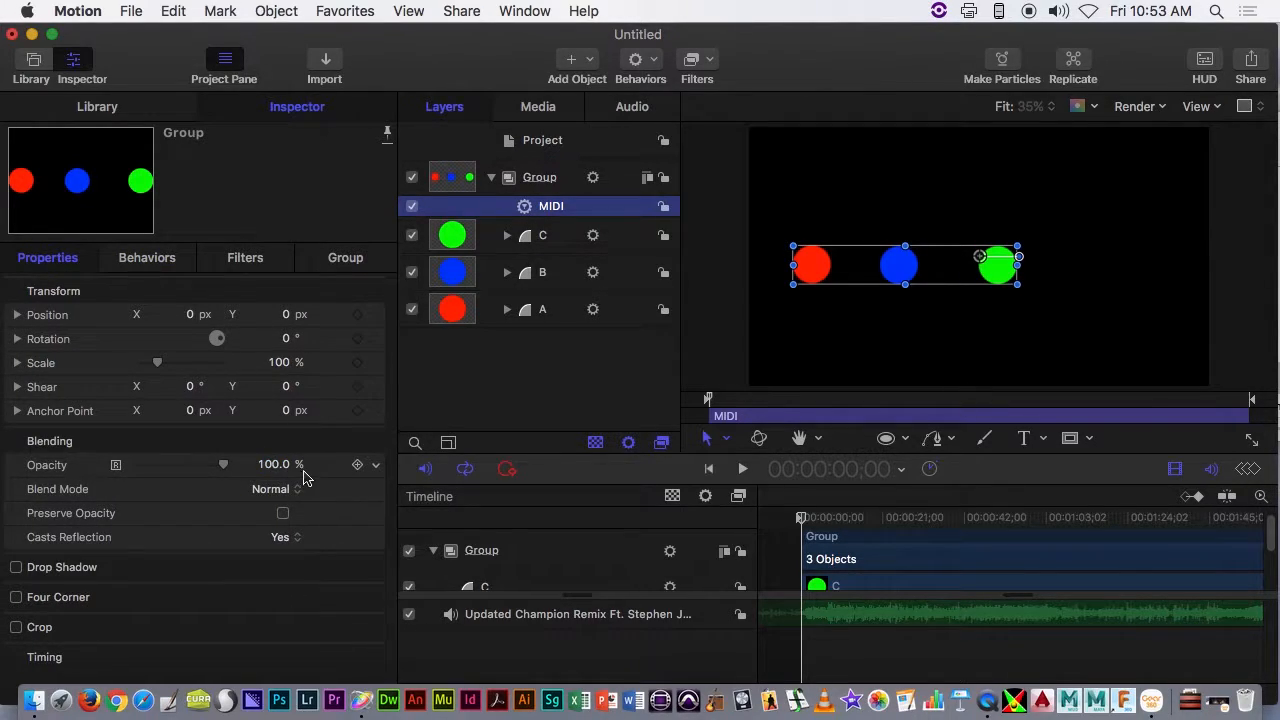
pyautogui.moveTo(225, 465); pyautogui.dragTo(111, 469)
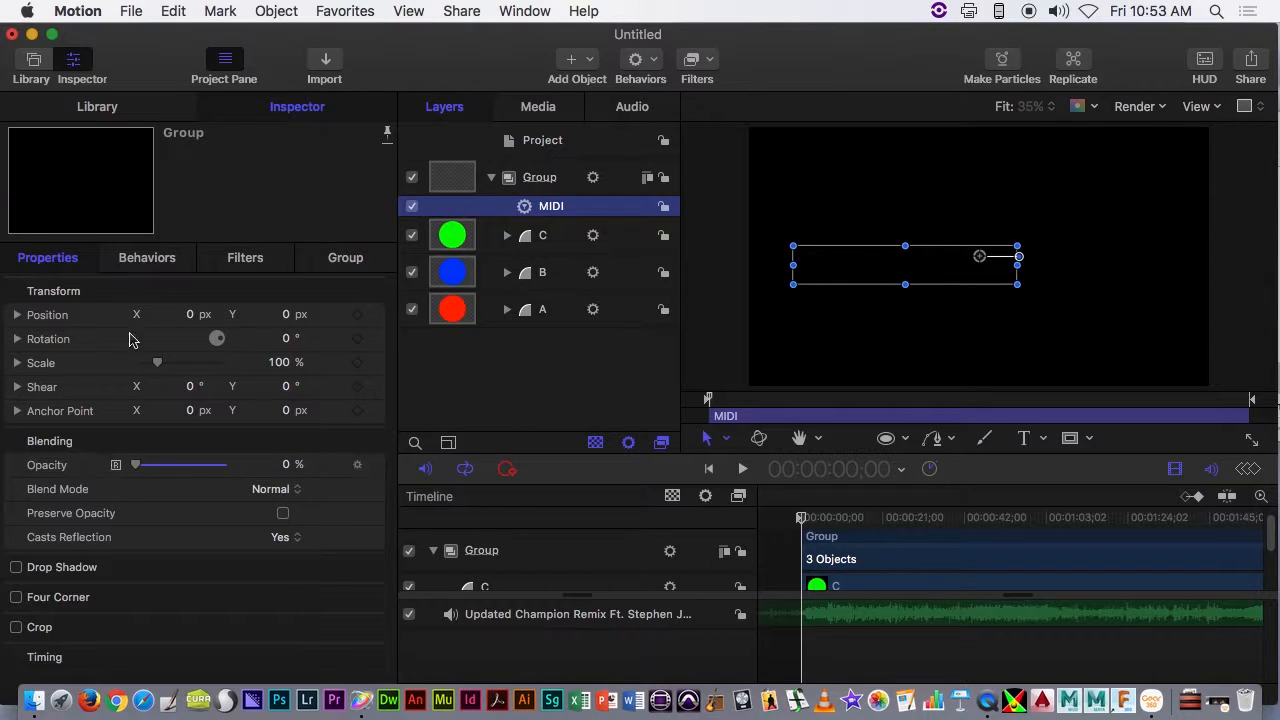
# - Collapse the circles' group and add a new empty group to the project
pyautogui.click(492, 179)
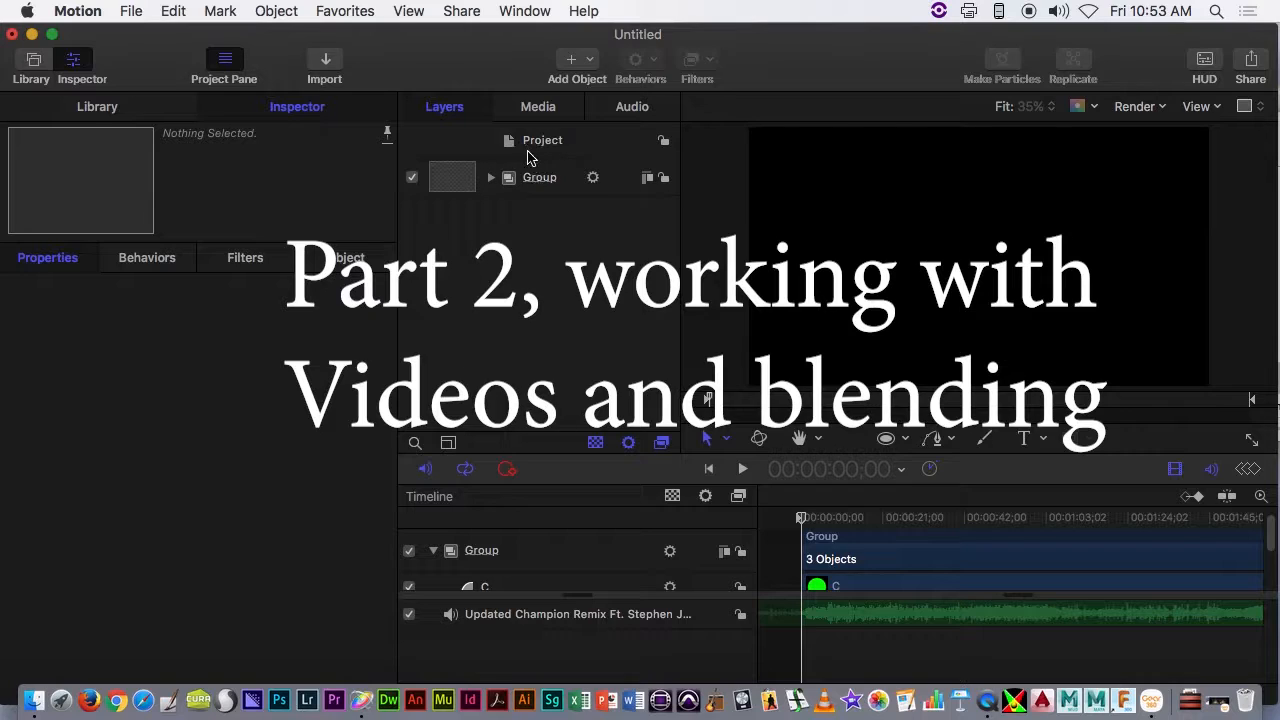
pyautogui.click(590, 61)
pyautogui.click(590, 86)
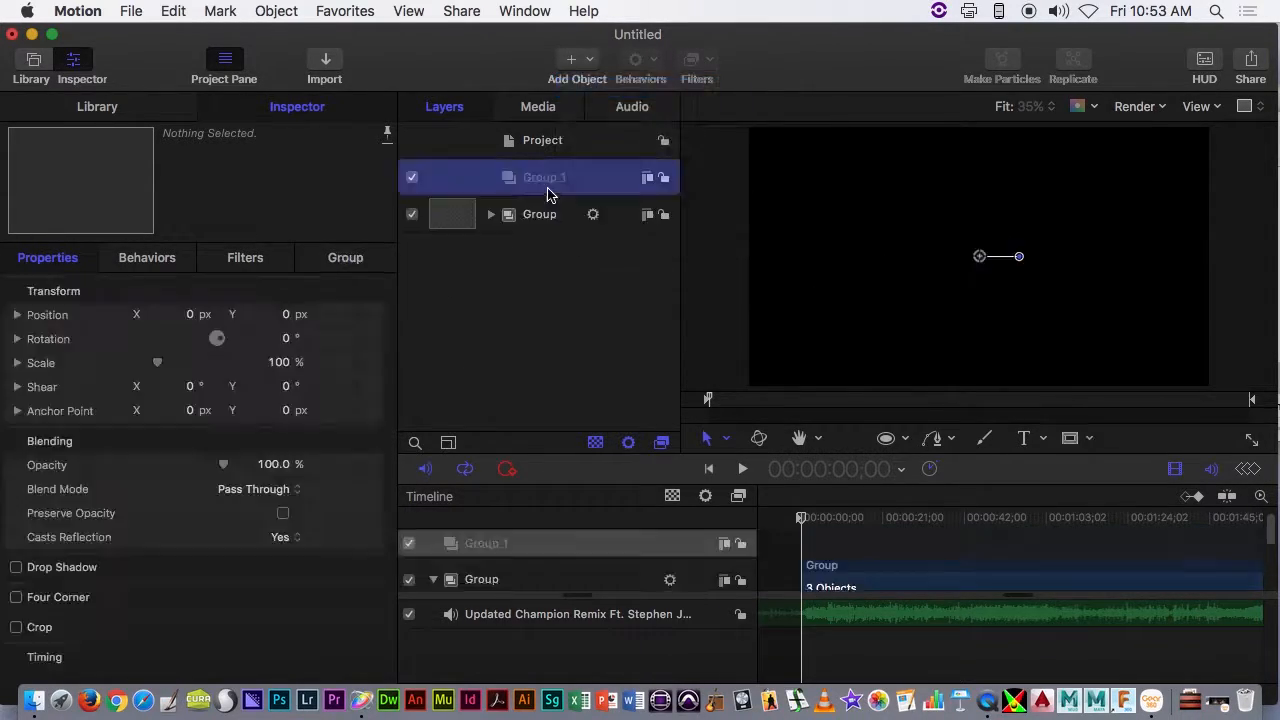
# - Hide the original group containing the circles and rename it to circles
pyautogui.click(410, 215)
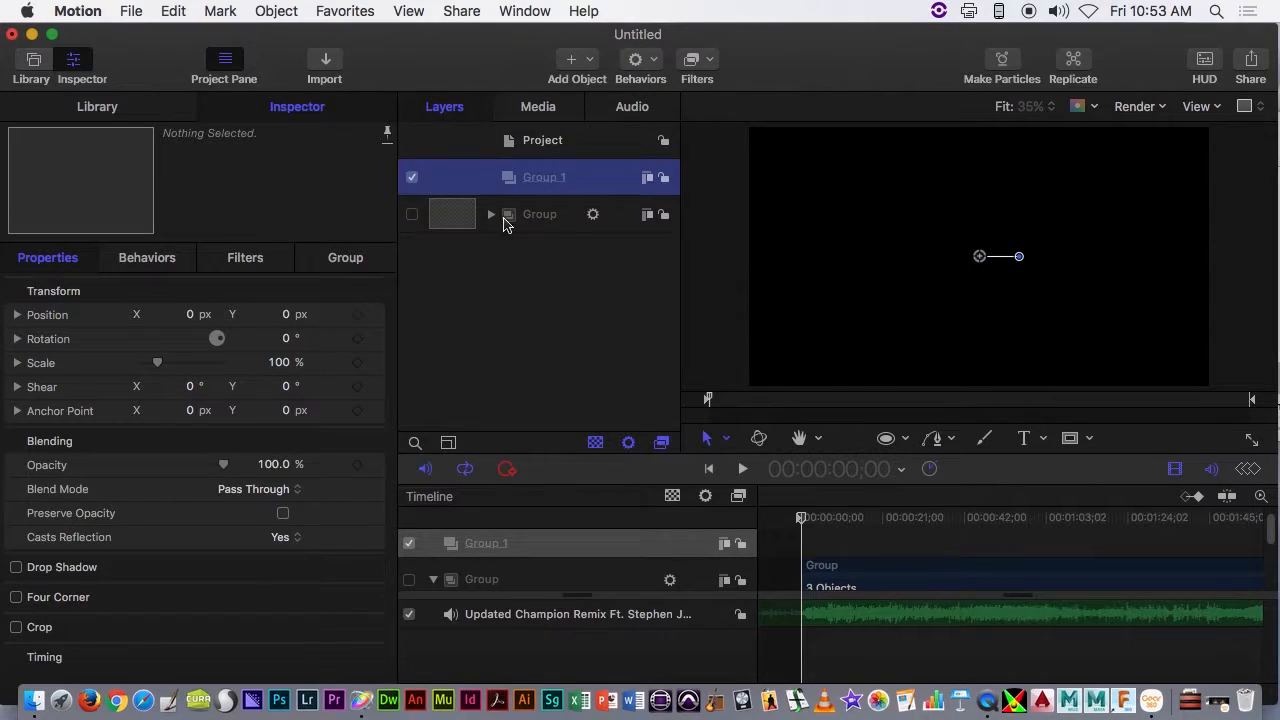
pyautogui.doubleClick(545, 216)
pyautogui.write('c')
pyautogui.press('Return')
pyautogui.click(583, 289)
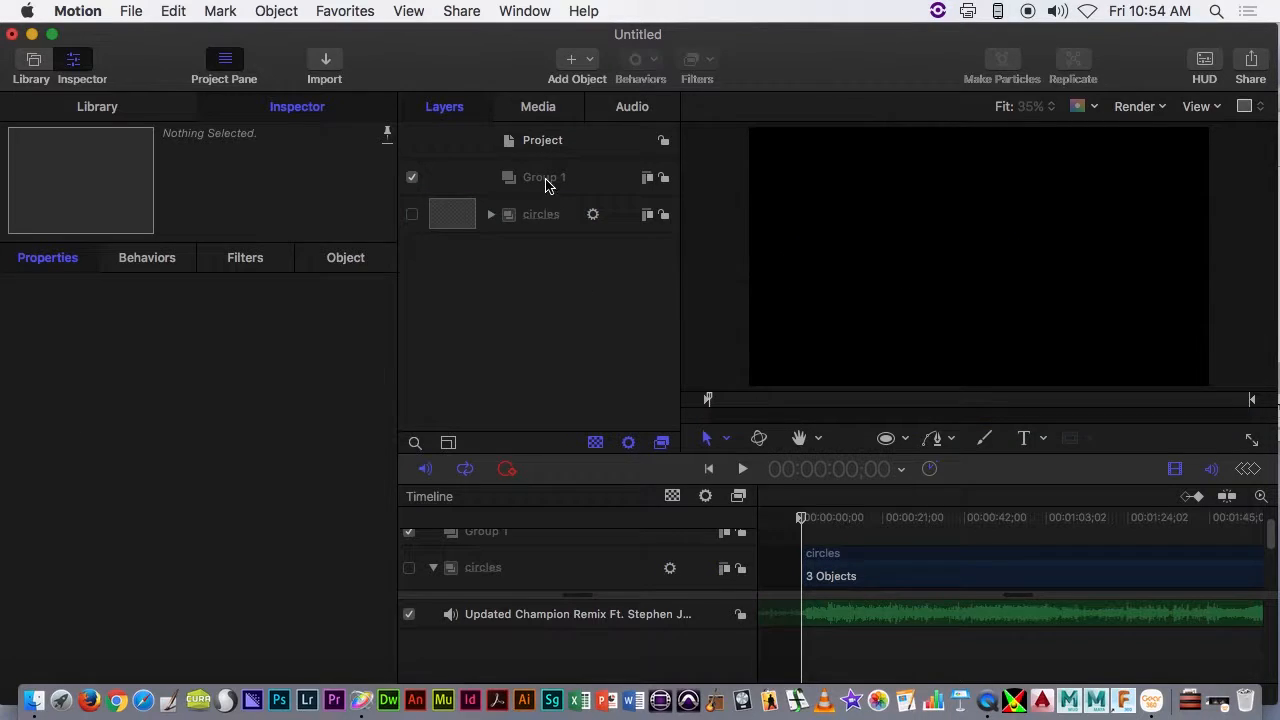
# - Import SPEED RACER 1967 Cartoon Intro.mp4 from the Media folder into Group 1, starting at the beginning of the timeline
pyautogui.click(546, 180)
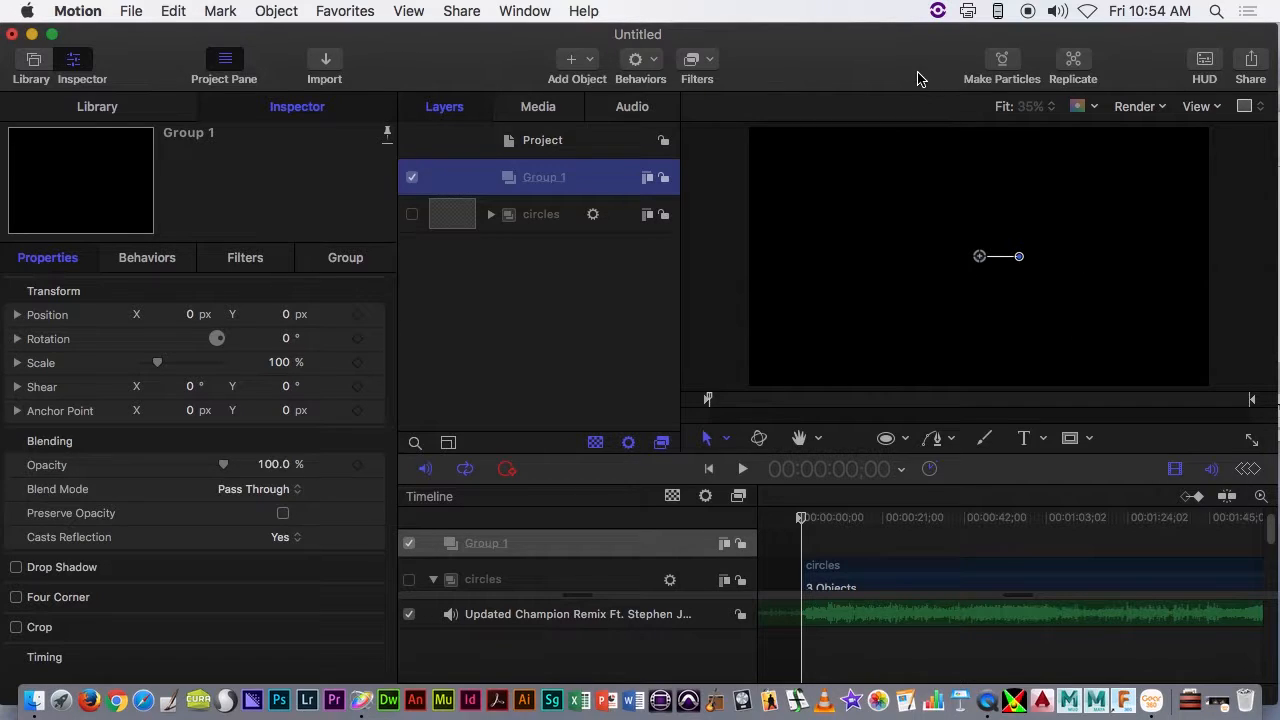
pyautogui.moveTo(917, 73); pyautogui.dragTo(727, 66)
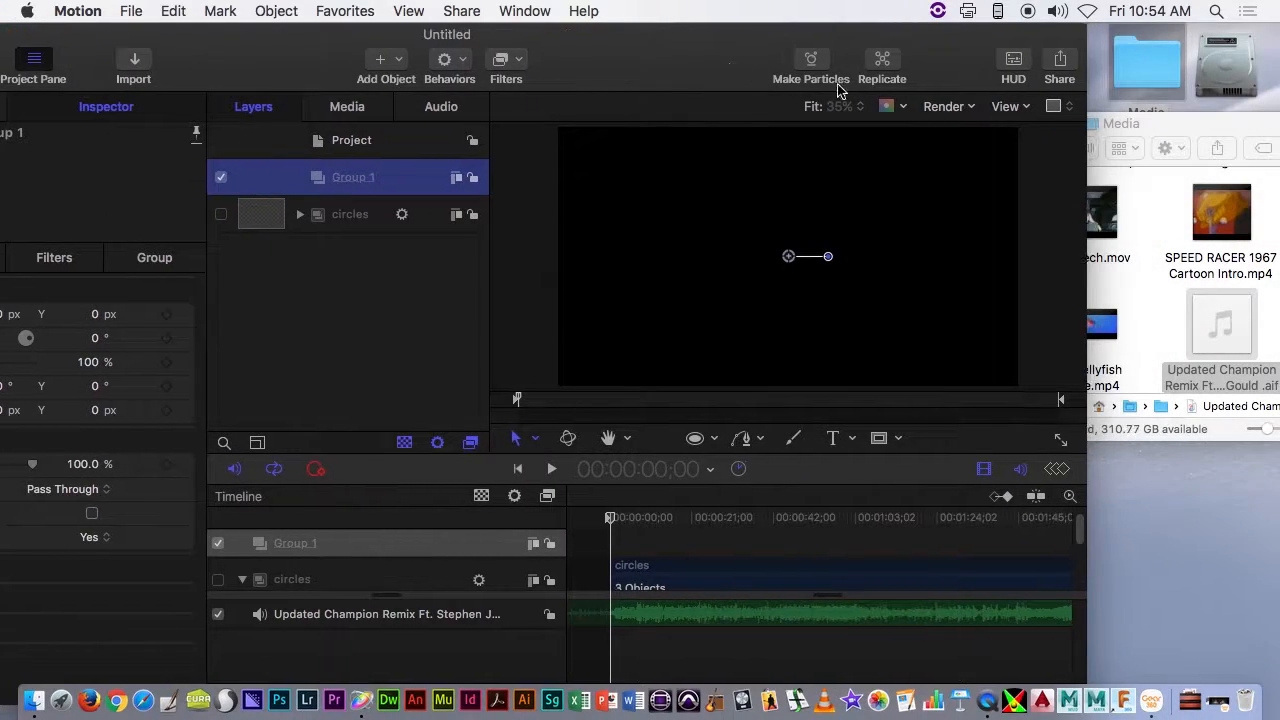
pyautogui.click(1171, 300)
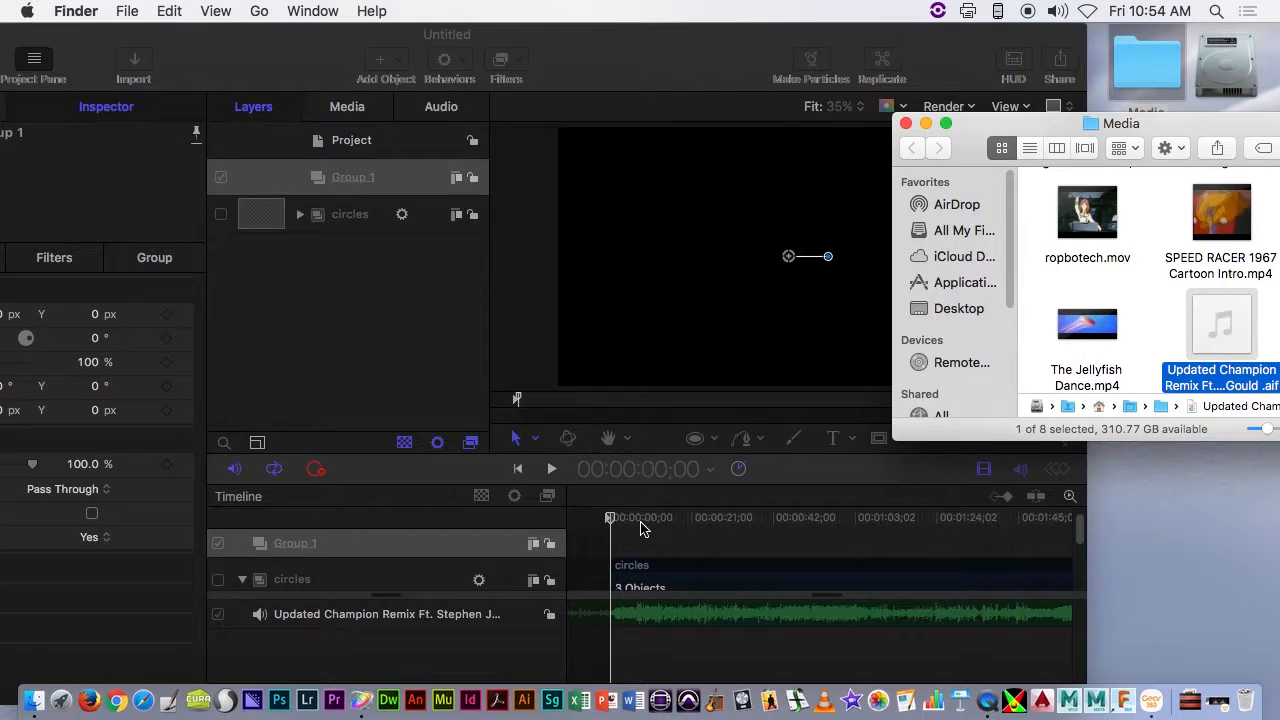
pyautogui.click(690, 519)
pyautogui.moveTo(630, 524); pyautogui.dragTo(612, 543)
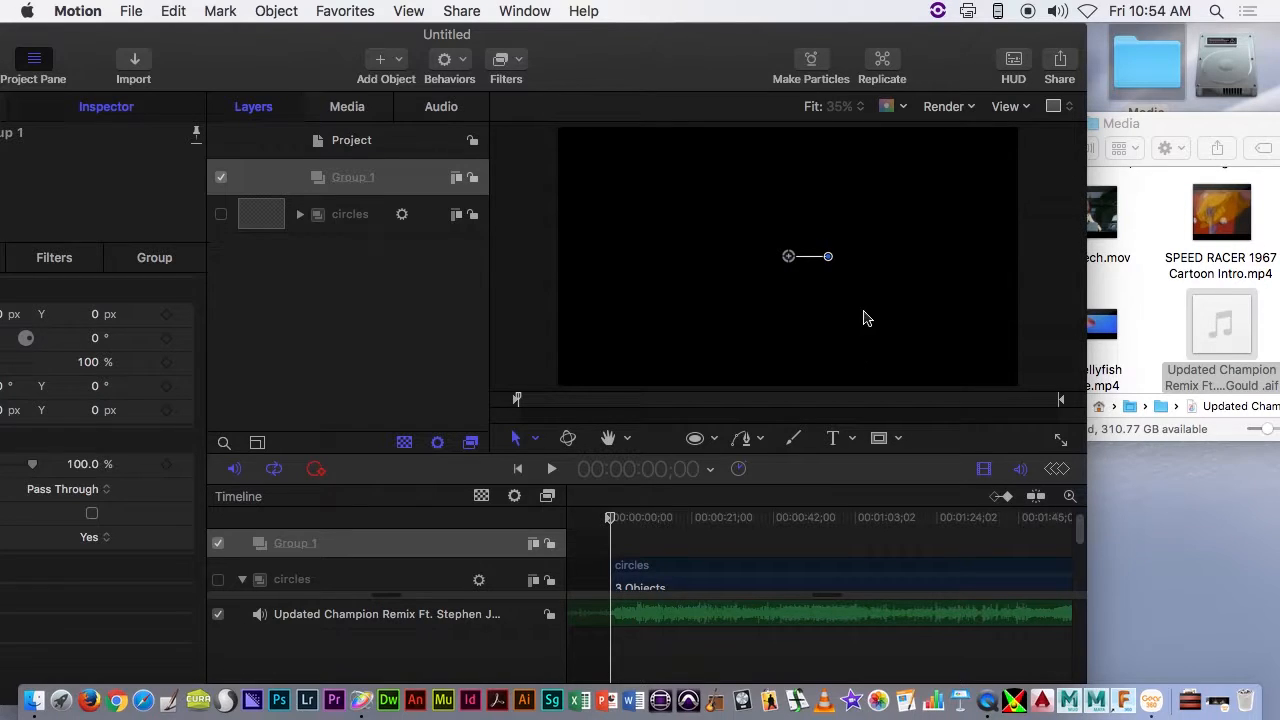
pyautogui.click(1229, 235)
pyautogui.moveTo(1229, 235); pyautogui.dragTo(779, 293)
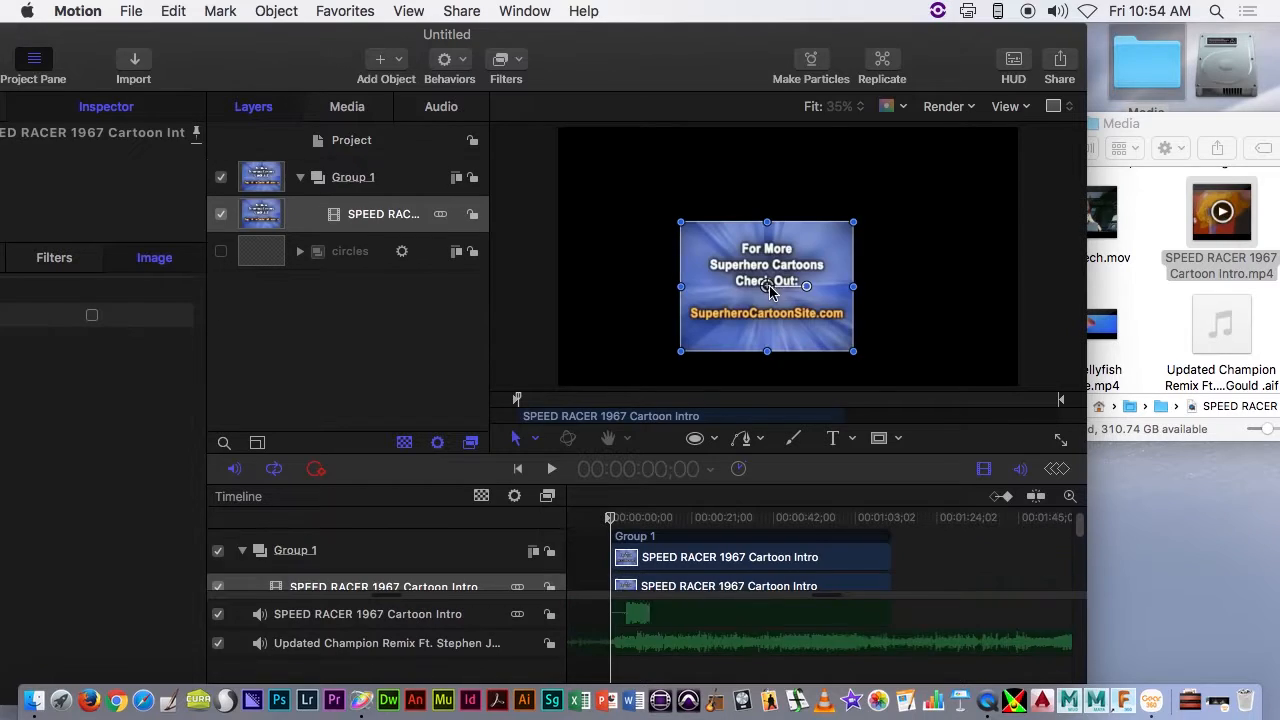
pyautogui.moveTo(636, 524); pyautogui.dragTo(609, 521)
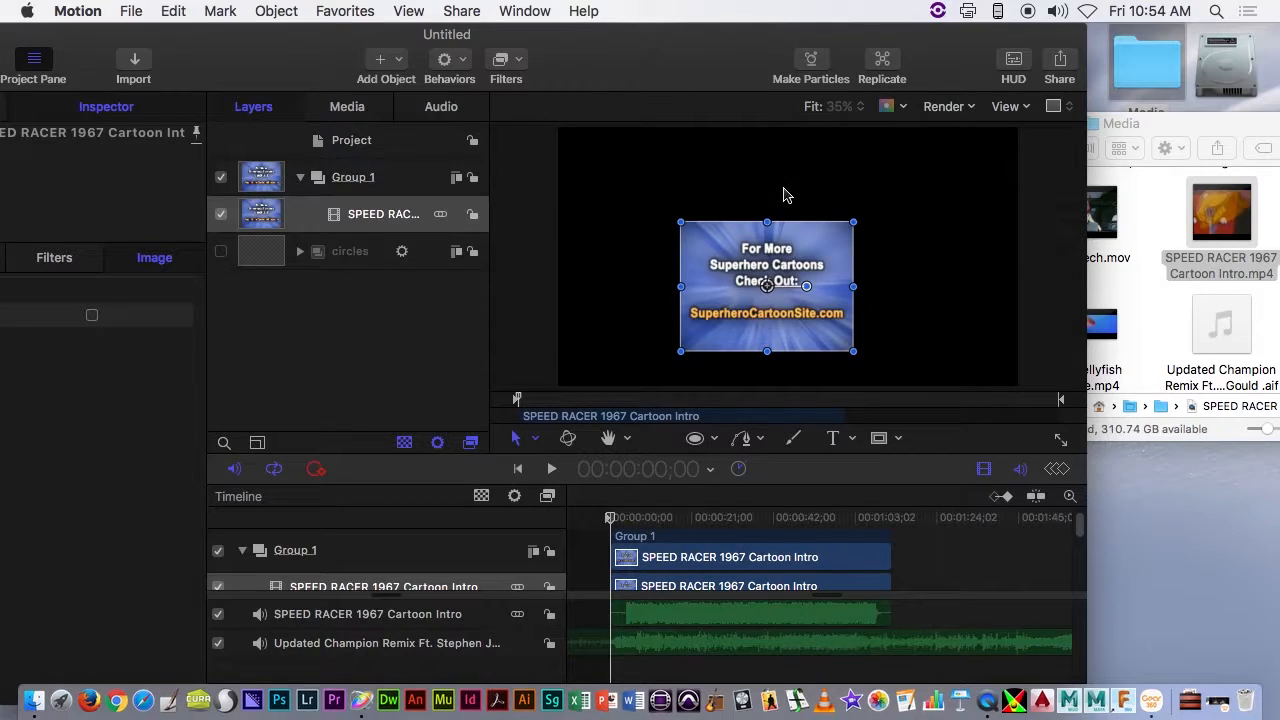
# - Show the canvas at 25% and stretch the Speed Racer clip until it fills the whole frame
pyautogui.click(857, 106)
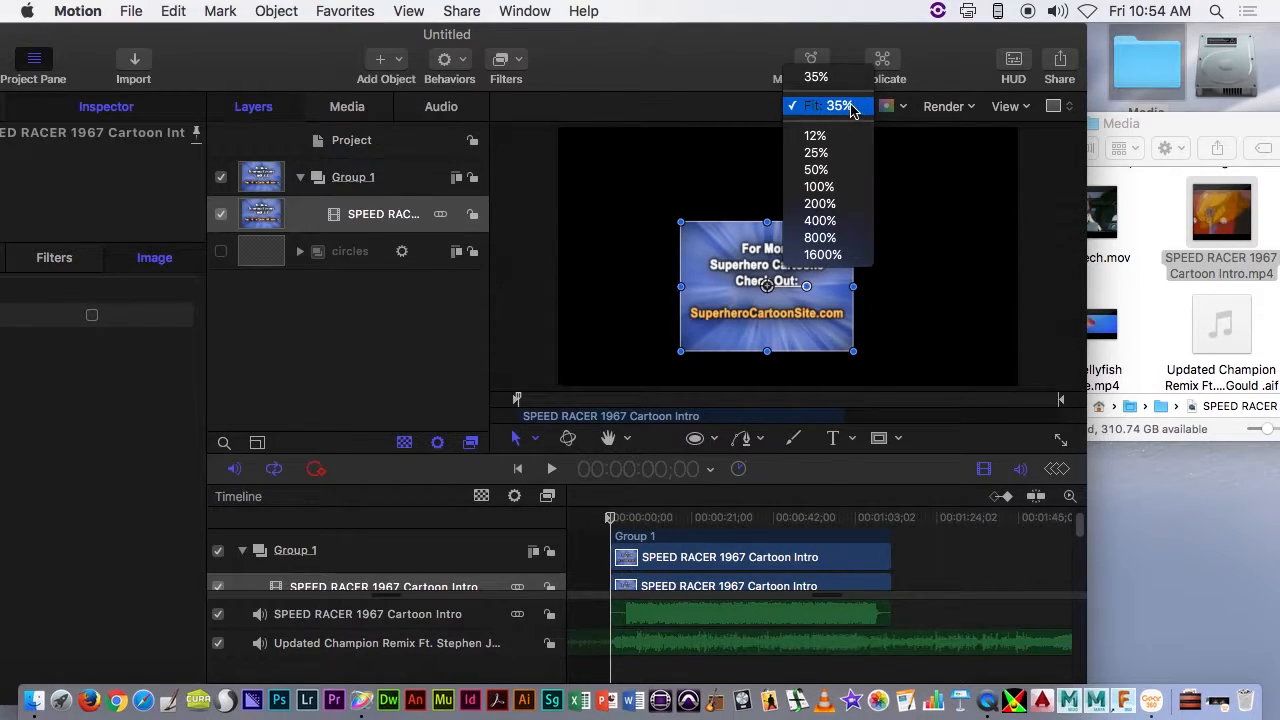
pyautogui.click(835, 152)
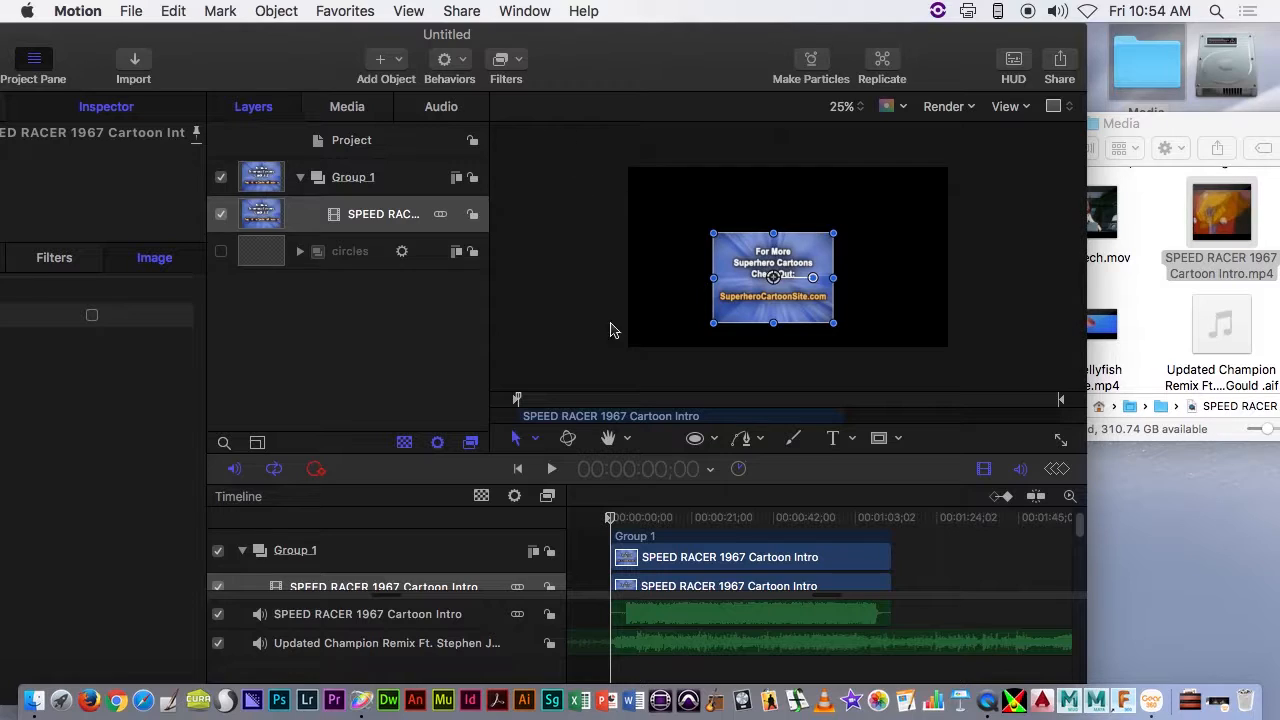
pyautogui.moveTo(808, 314); pyautogui.dragTo(951, 349)
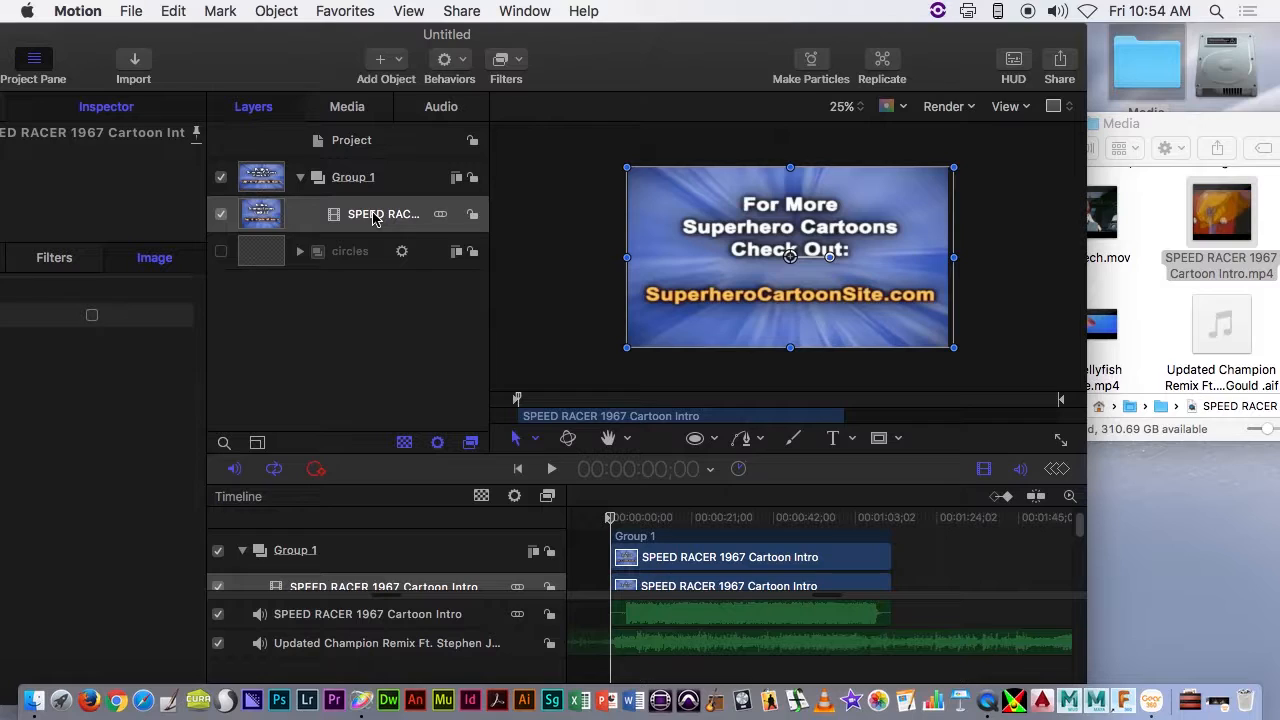
pyautogui.moveTo(954, 257); pyautogui.dragTo(951, 260)
pyautogui.moveTo(284, 32); pyautogui.dragTo(460, 14)
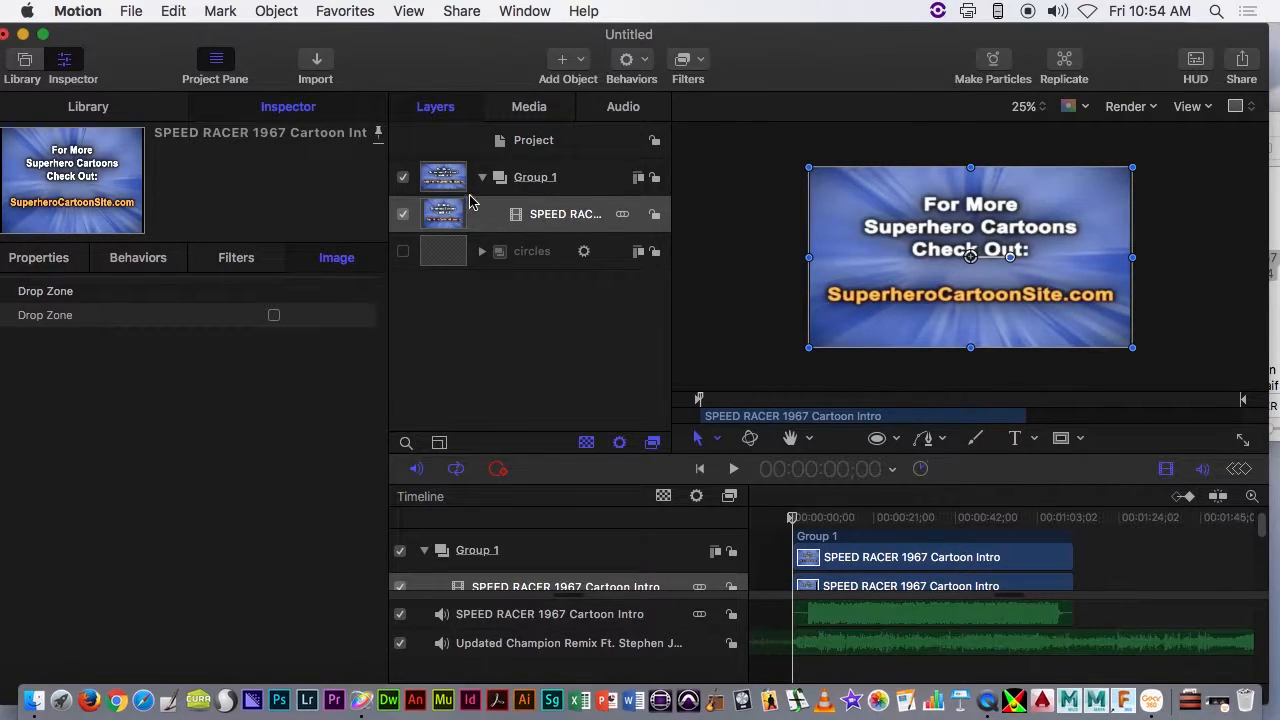
pyautogui.moveTo(797, 518); pyautogui.dragTo(686, 502)
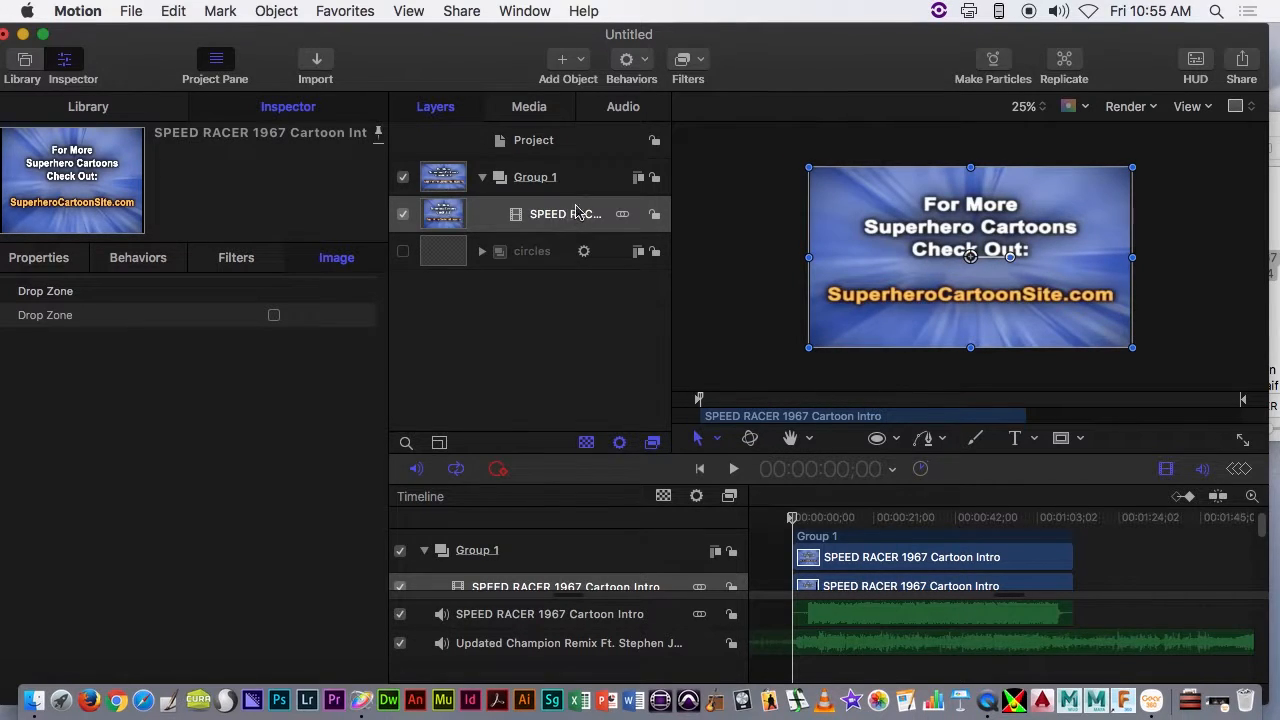
# - Add a MIDI parameter behavior to the Speed Racer clip, using controller ID 71
pyautogui.click(632, 62)
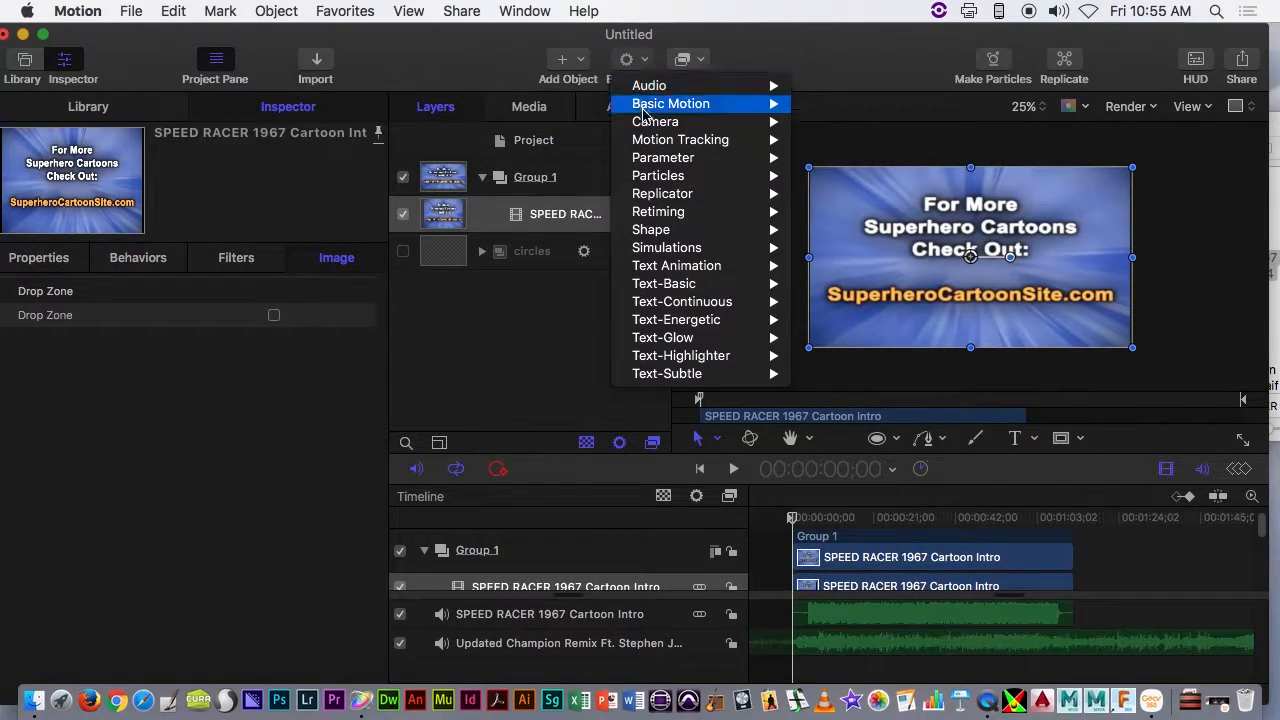
pyautogui.moveTo(720, 158)
pyautogui.click(856, 284)
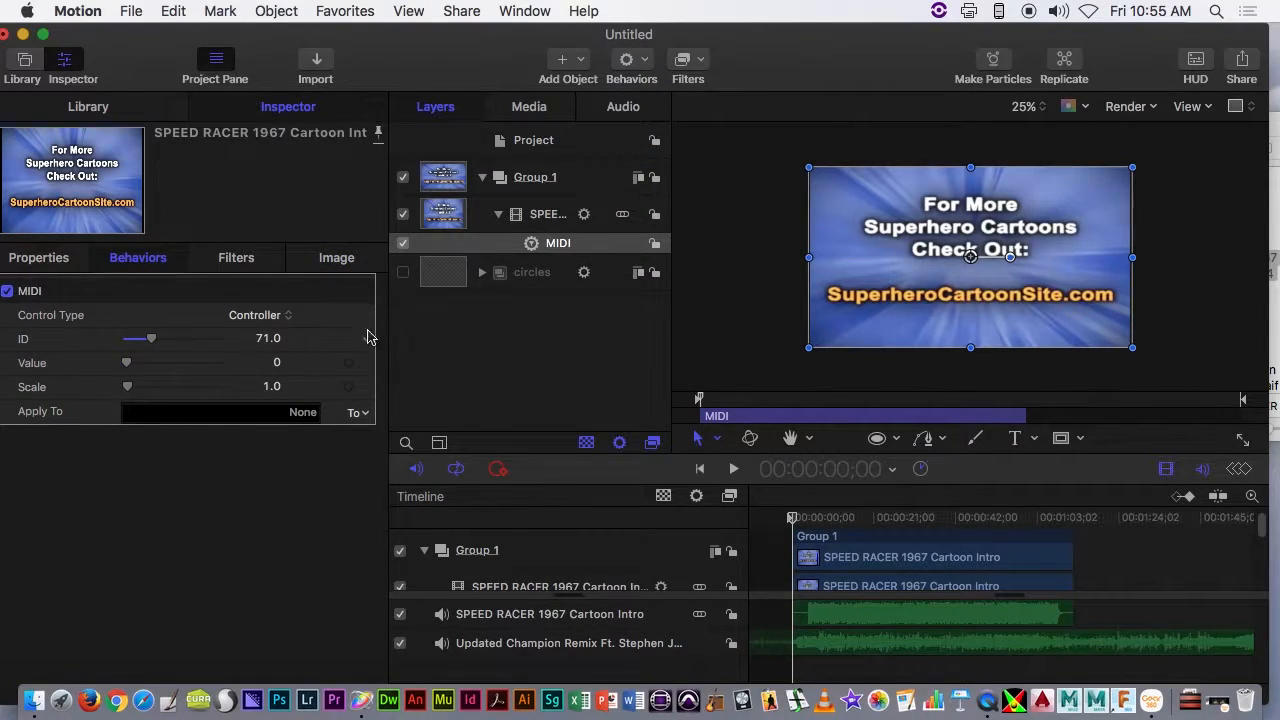
# - Apply the clip's MIDI behavior to its blending opacity, set its base opacity to 0%, and collapse the layer
pyautogui.click(357, 411)
pyautogui.moveTo(400, 434)
pyautogui.moveTo(506, 438)
pyautogui.click(655, 449)
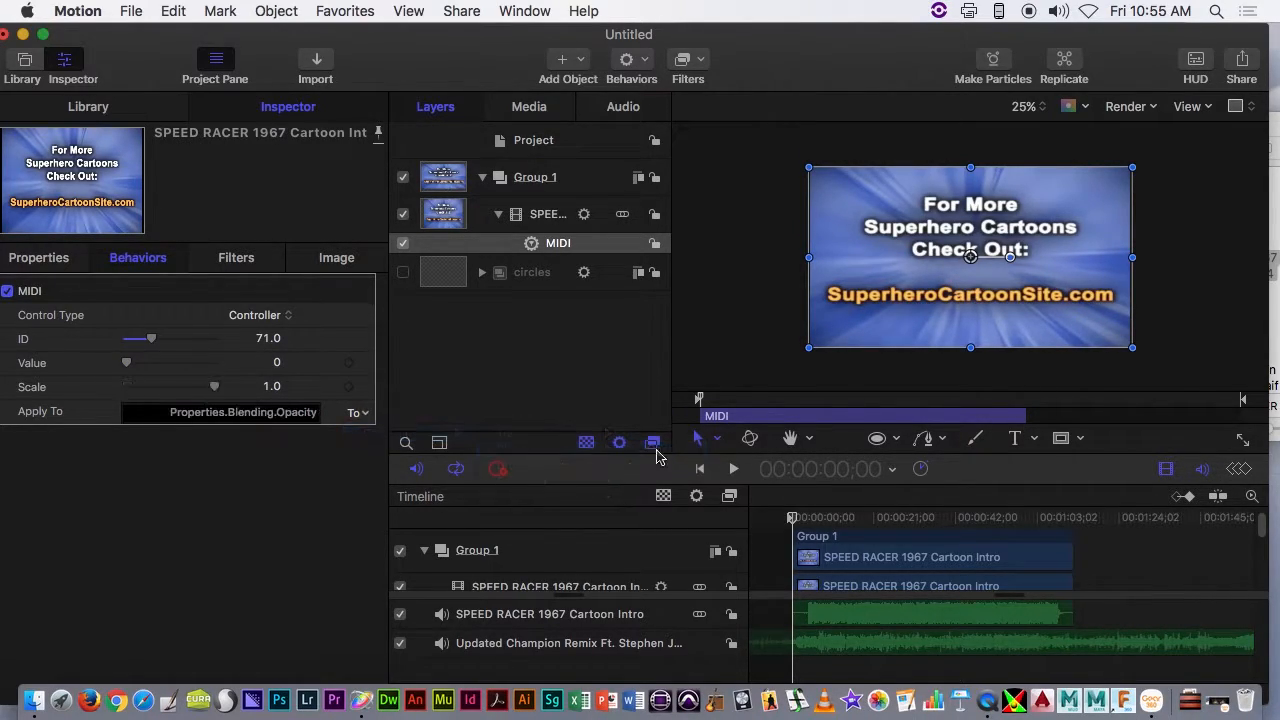
pyautogui.click(38, 258)
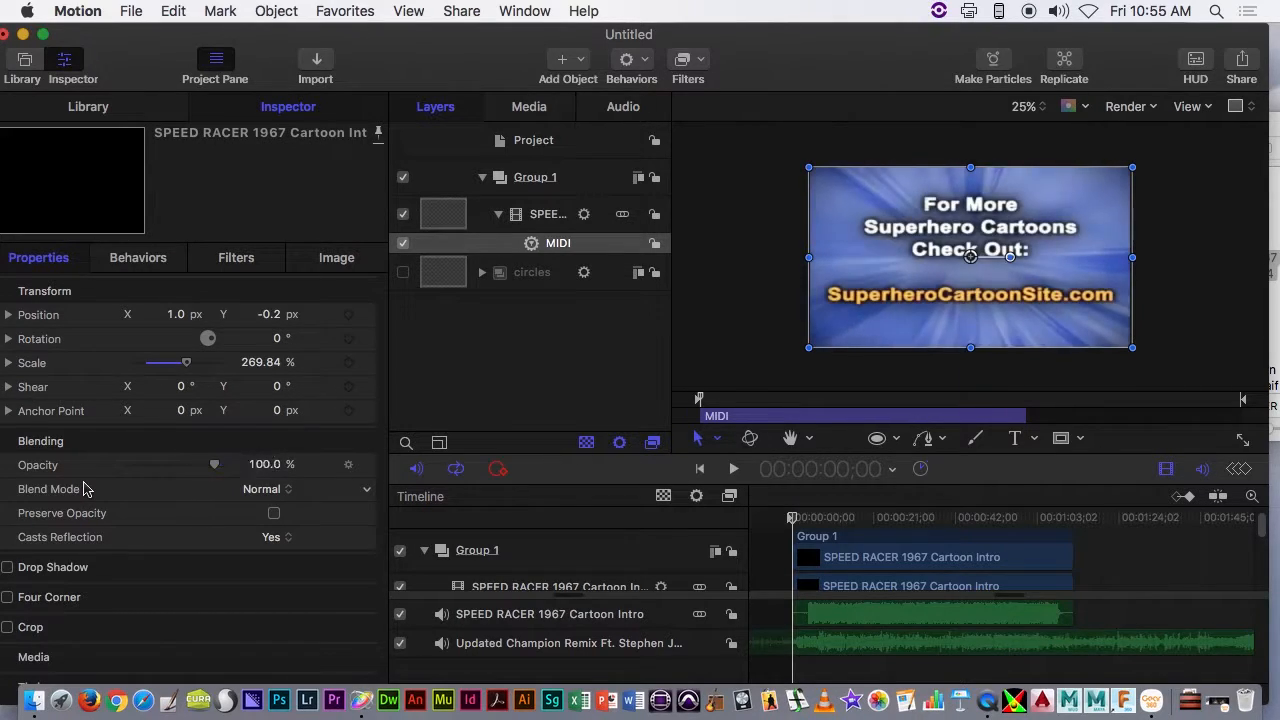
pyautogui.click(499, 215)
# - Import The Jellyfish Dance.mp4 from the Media folder into Group 1 above the Speed Racer clip
pyautogui.moveTo(1145, 55); pyautogui.dragTo(939, 55)
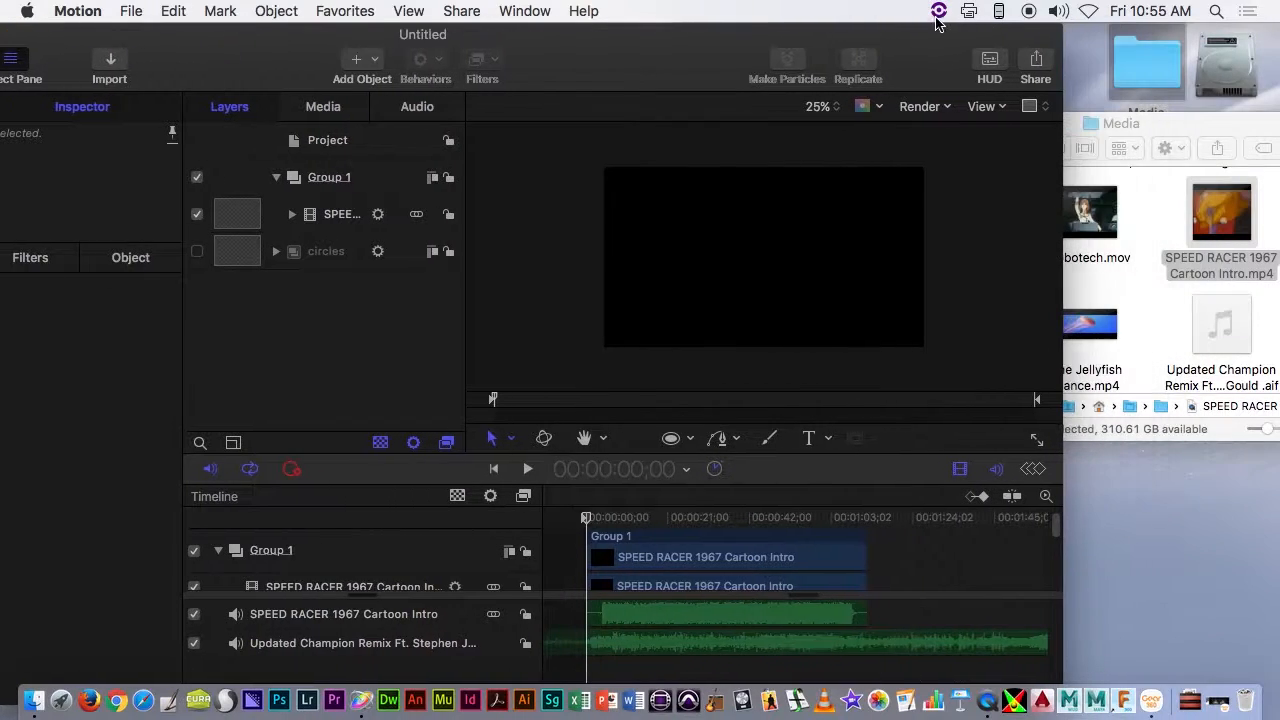
pyautogui.click(1220, 214)
pyautogui.moveTo(1087, 322); pyautogui.dragTo(748, 226)
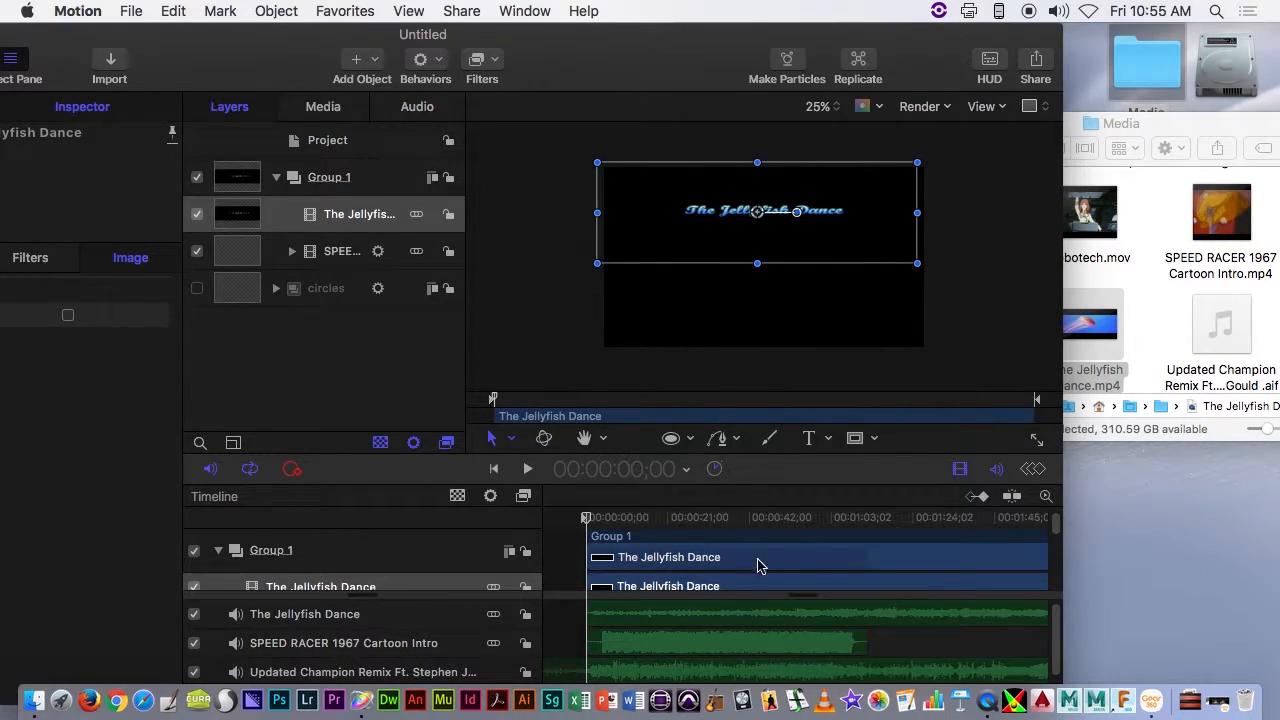
# - Slide The Jellyfish Dance clip earlier in the timeline to skip its opening title, and return the playhead to the project start
pyautogui.moveTo(840, 560); pyautogui.dragTo(729, 560)
pyautogui.moveTo(820, 562)
pyautogui.mouseDown()
pyautogui.moveTo(923, 554)
pyautogui.moveTo(818, 552)
pyautogui.mouseUp()
pyautogui.moveTo(590, 522); pyautogui.dragTo(1081, 530)
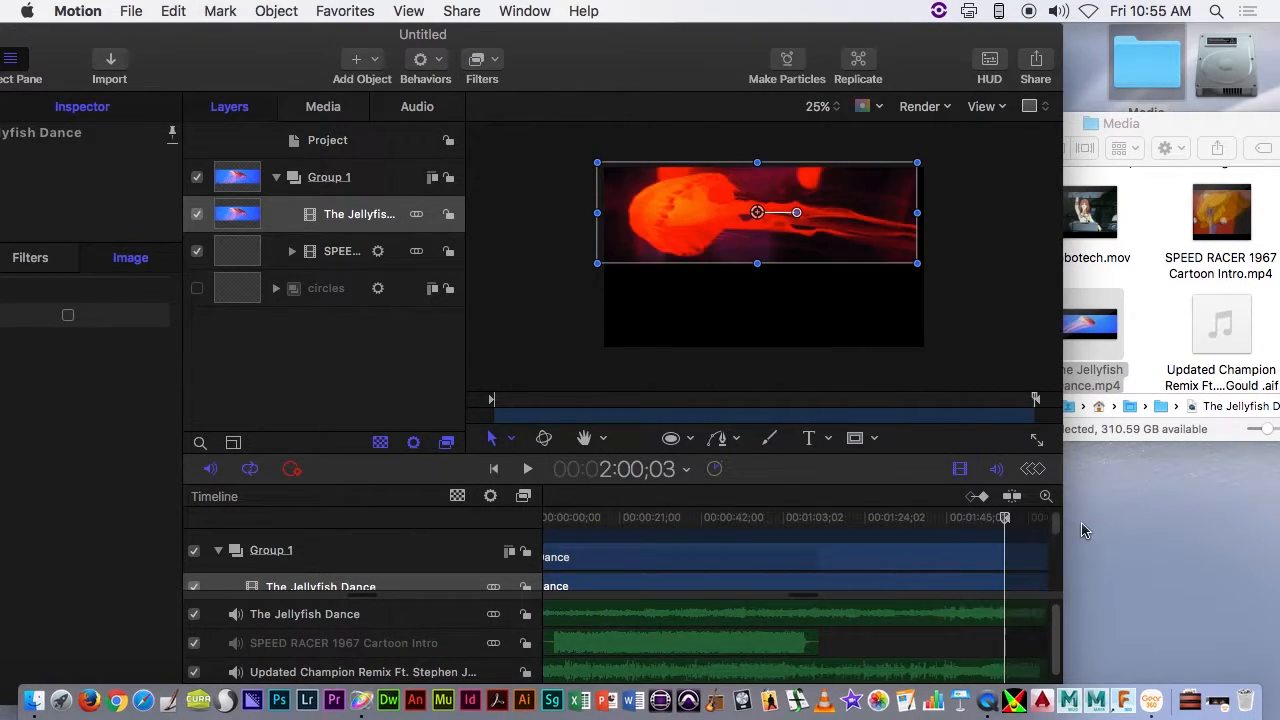
pyautogui.moveTo(940, 531); pyautogui.dragTo(543, 522)
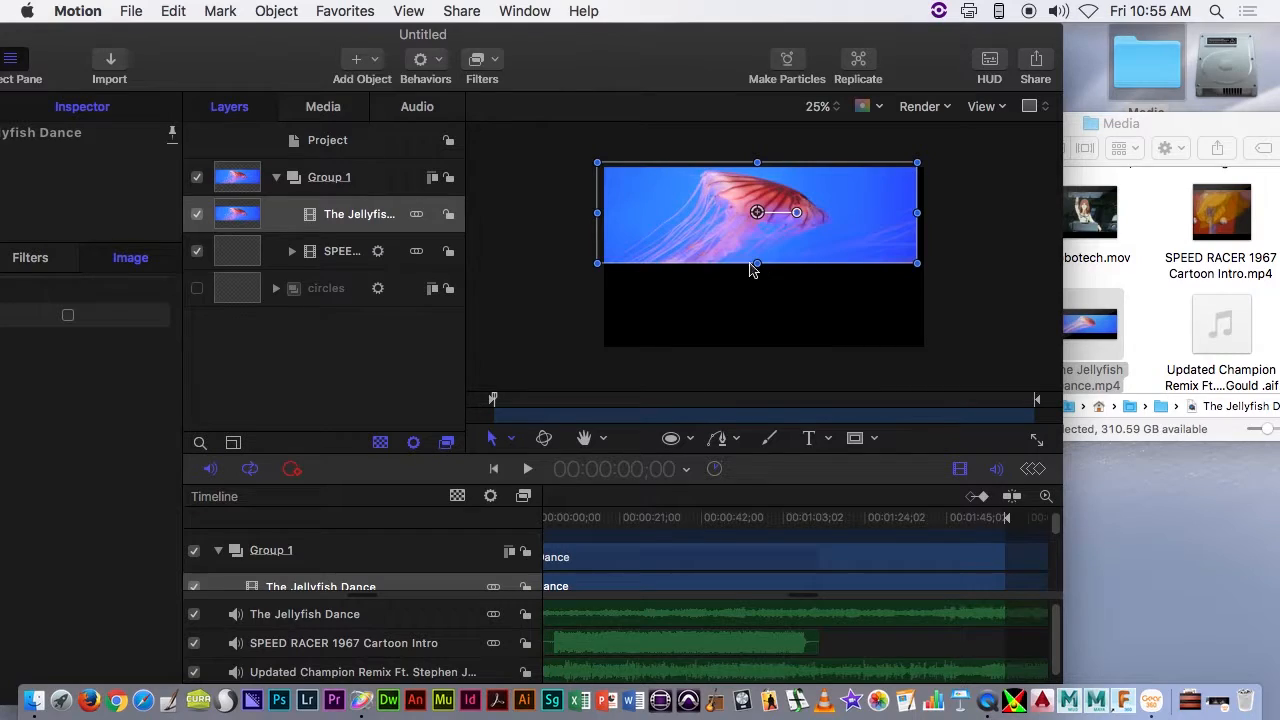
# - Stretch The Jellyfish Dance clip downward and to the right until it fills the frame
pyautogui.moveTo(759, 262); pyautogui.dragTo(758, 349)
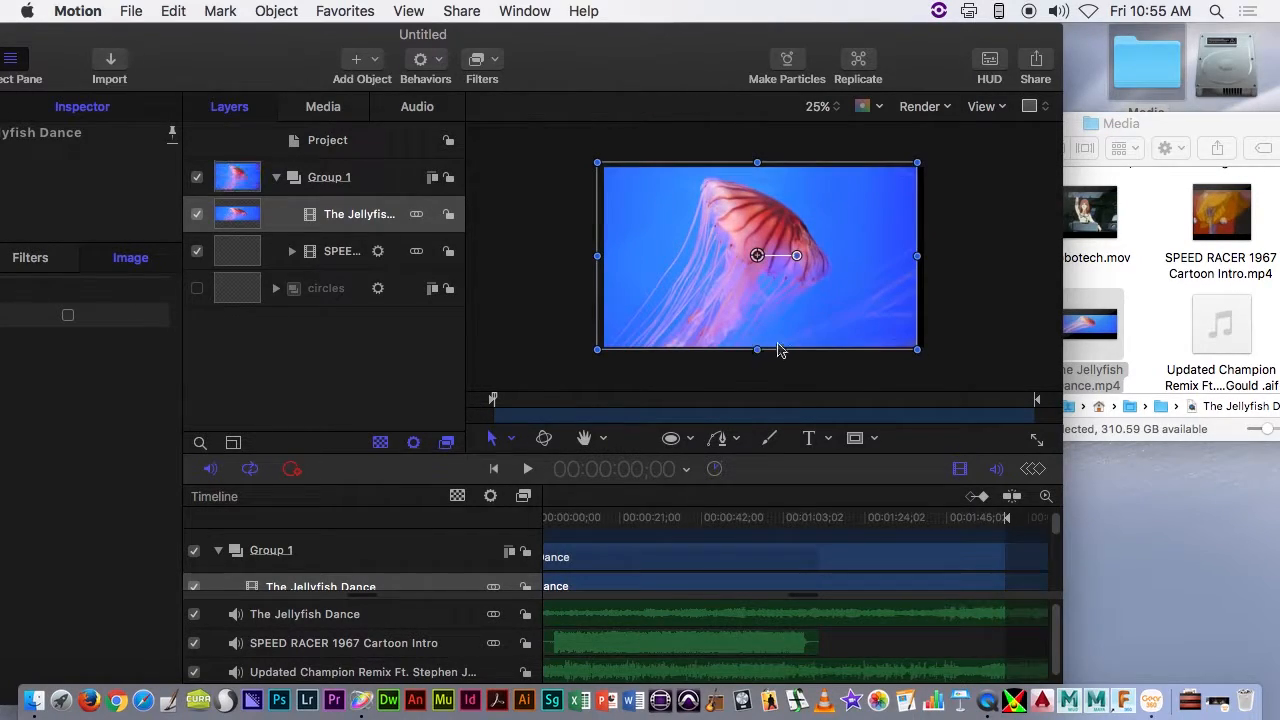
pyautogui.moveTo(919, 253); pyautogui.dragTo(936, 255)
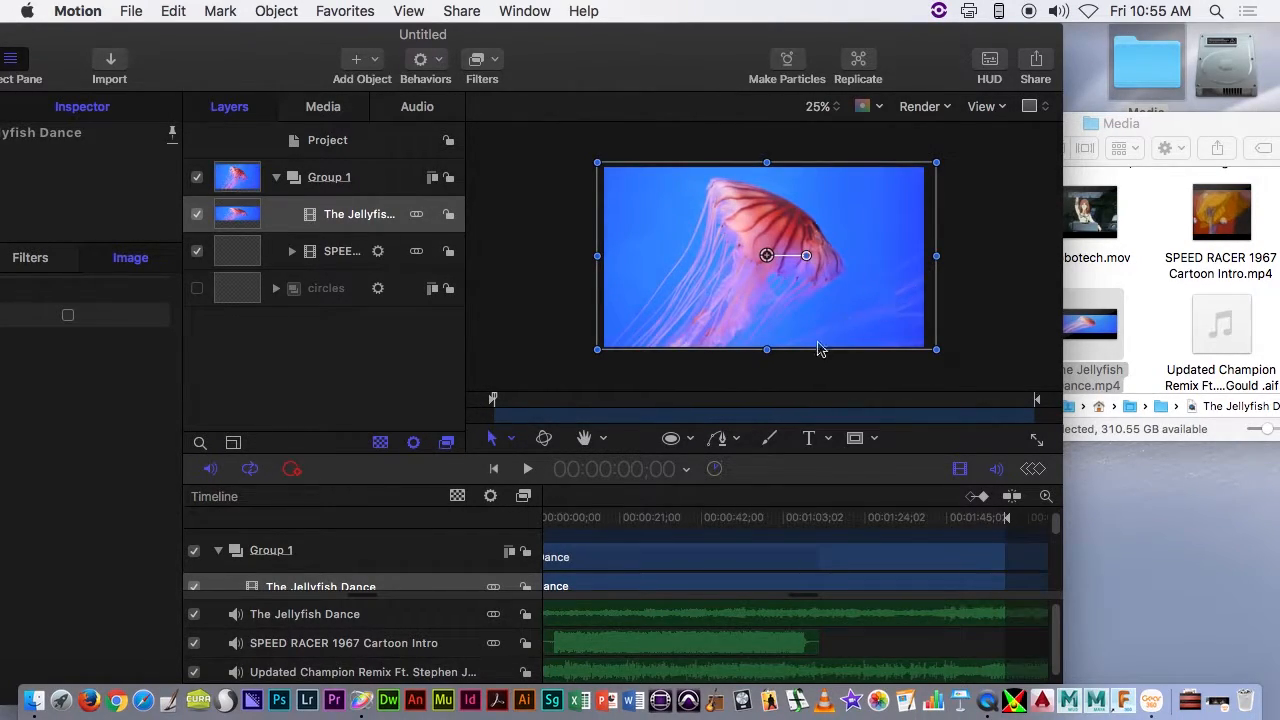
# - Add a MIDI parameter behavior to The Jellyfish Dance clip and assign it to controller ID 91
pyautogui.click(1038, 256)
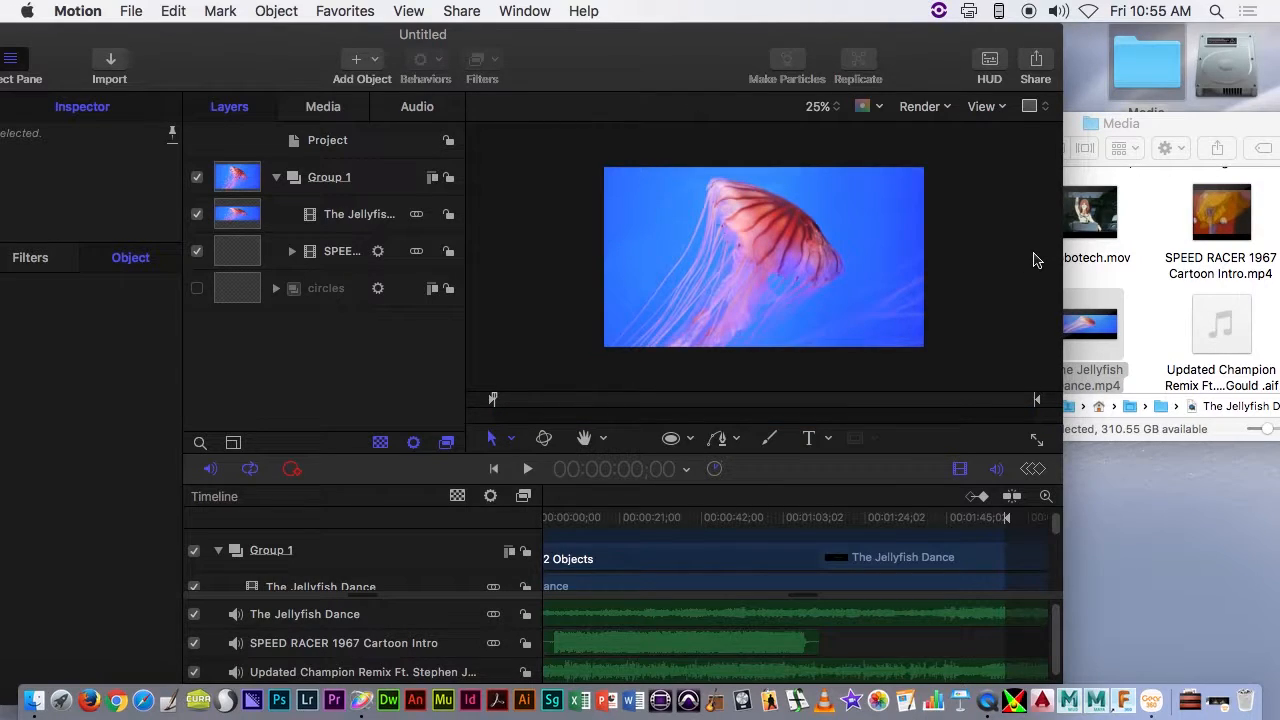
pyautogui.click(381, 216)
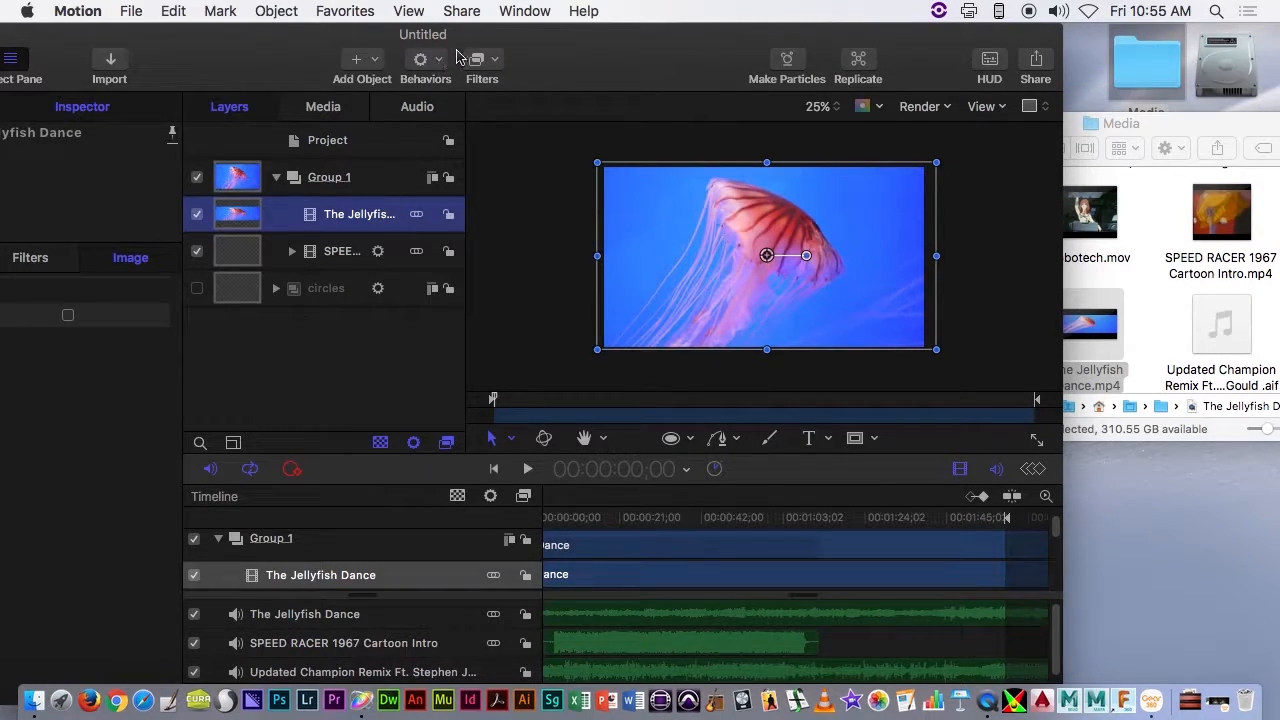
pyautogui.click(293, 252)
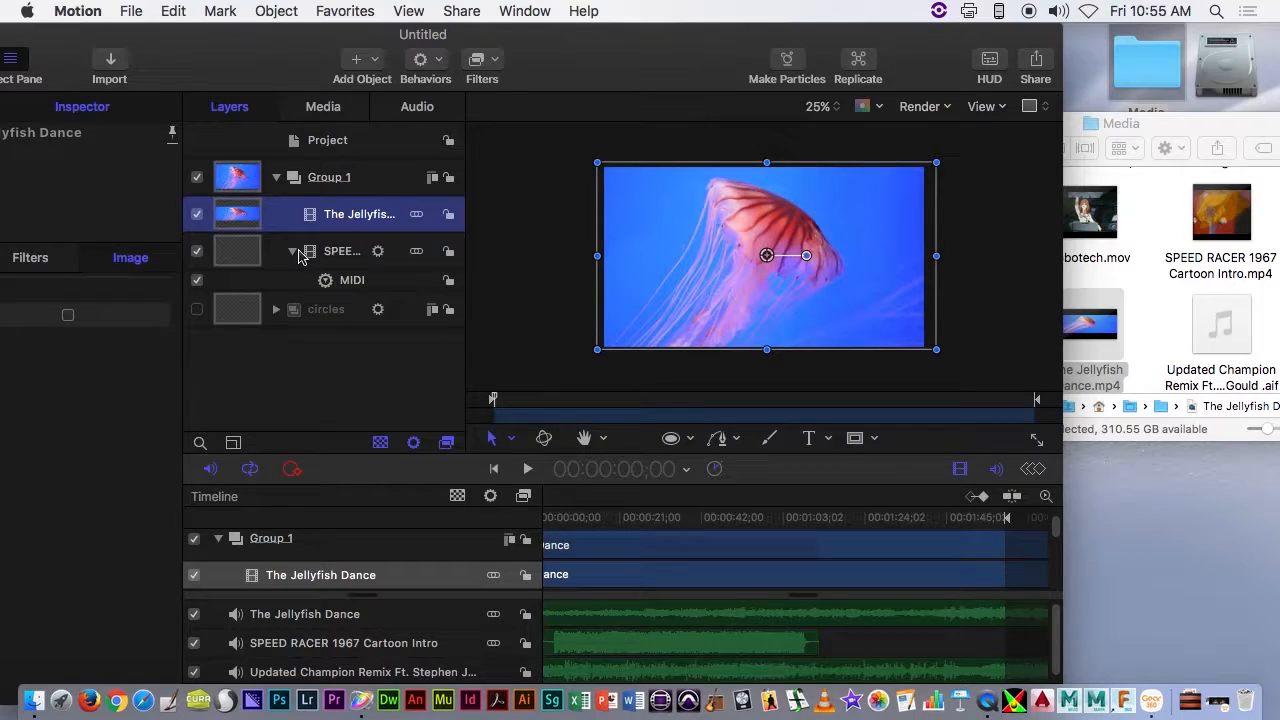
pyautogui.click(330, 260)
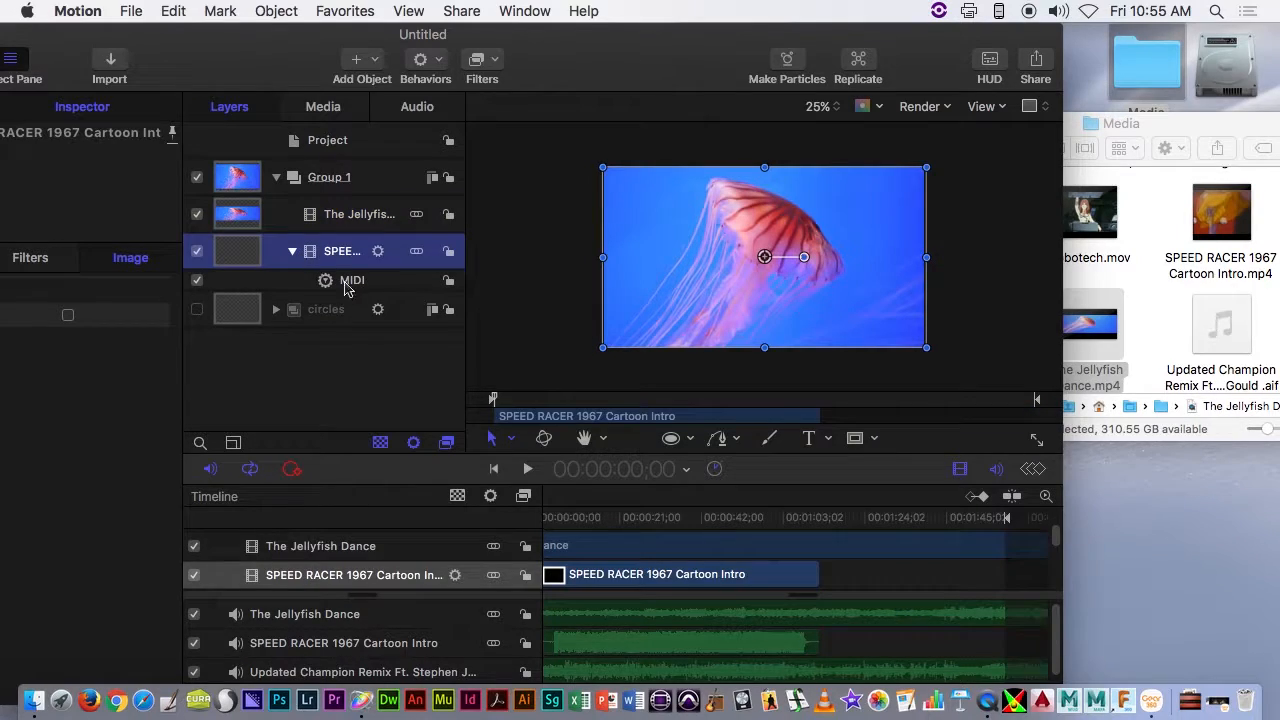
pyautogui.click(291, 252)
pyautogui.click(352, 218)
pyautogui.click(440, 60)
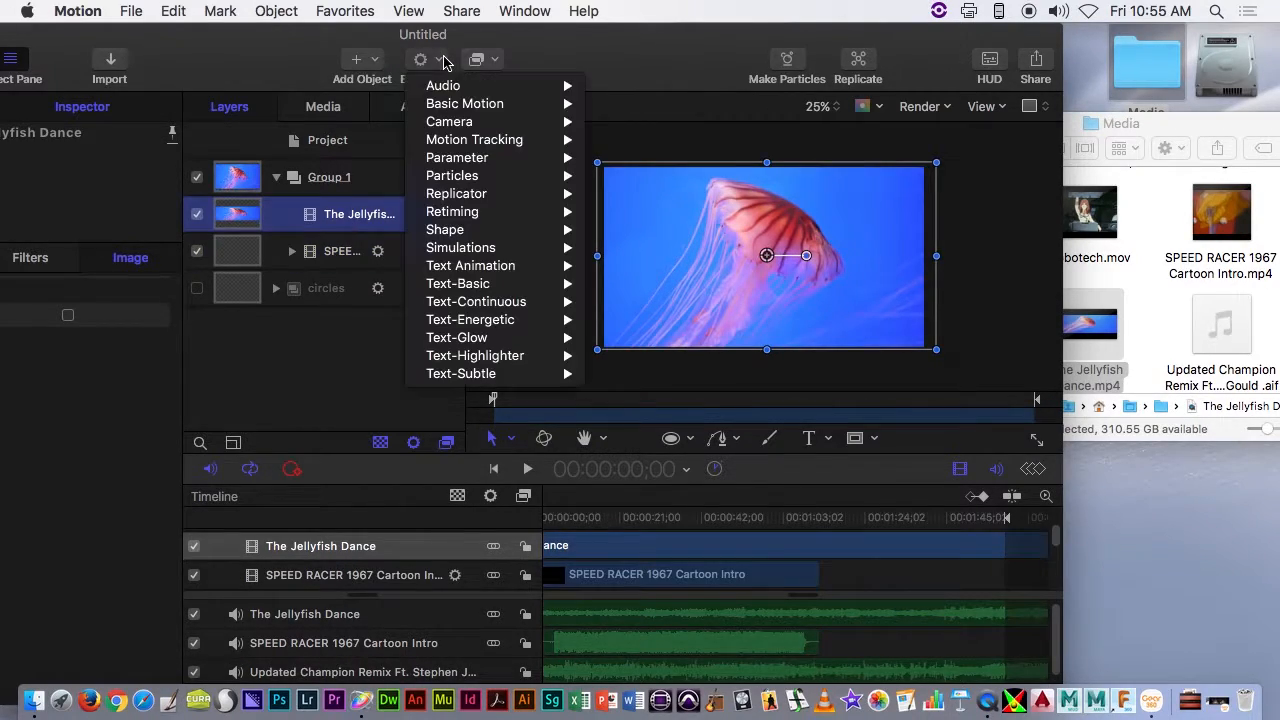
pyautogui.moveTo(455, 158)
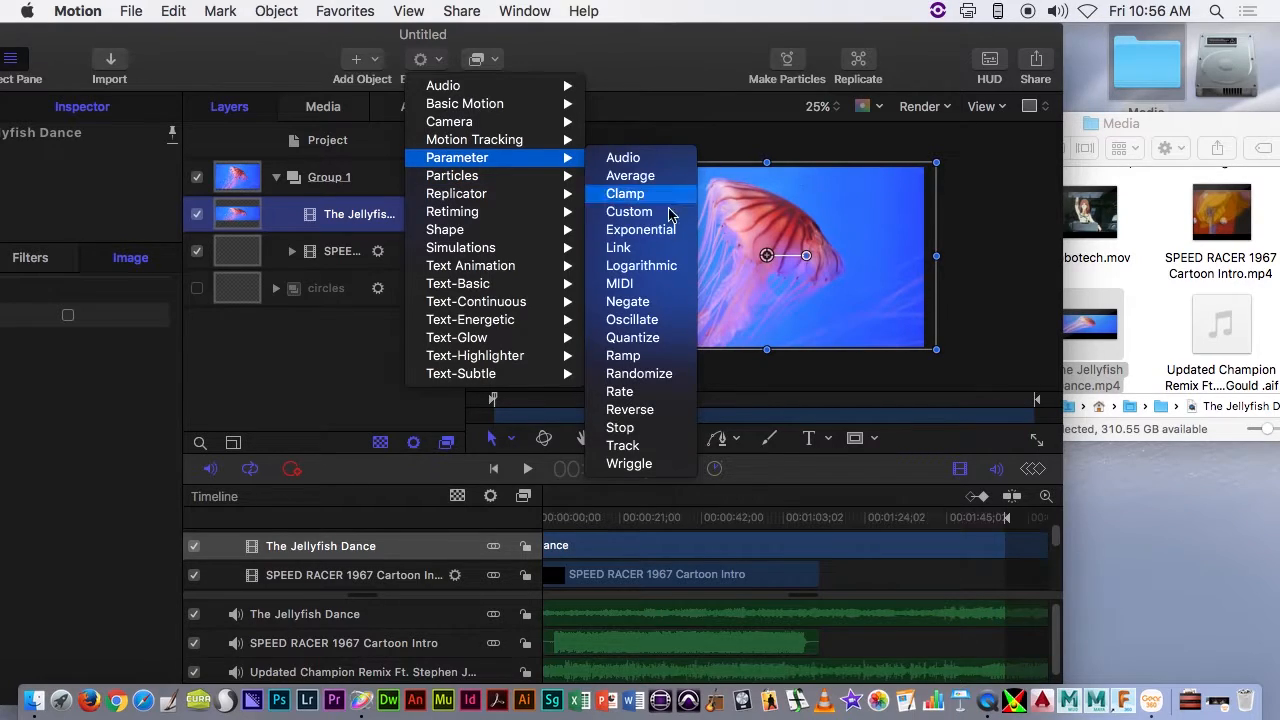
pyautogui.click(650, 288)
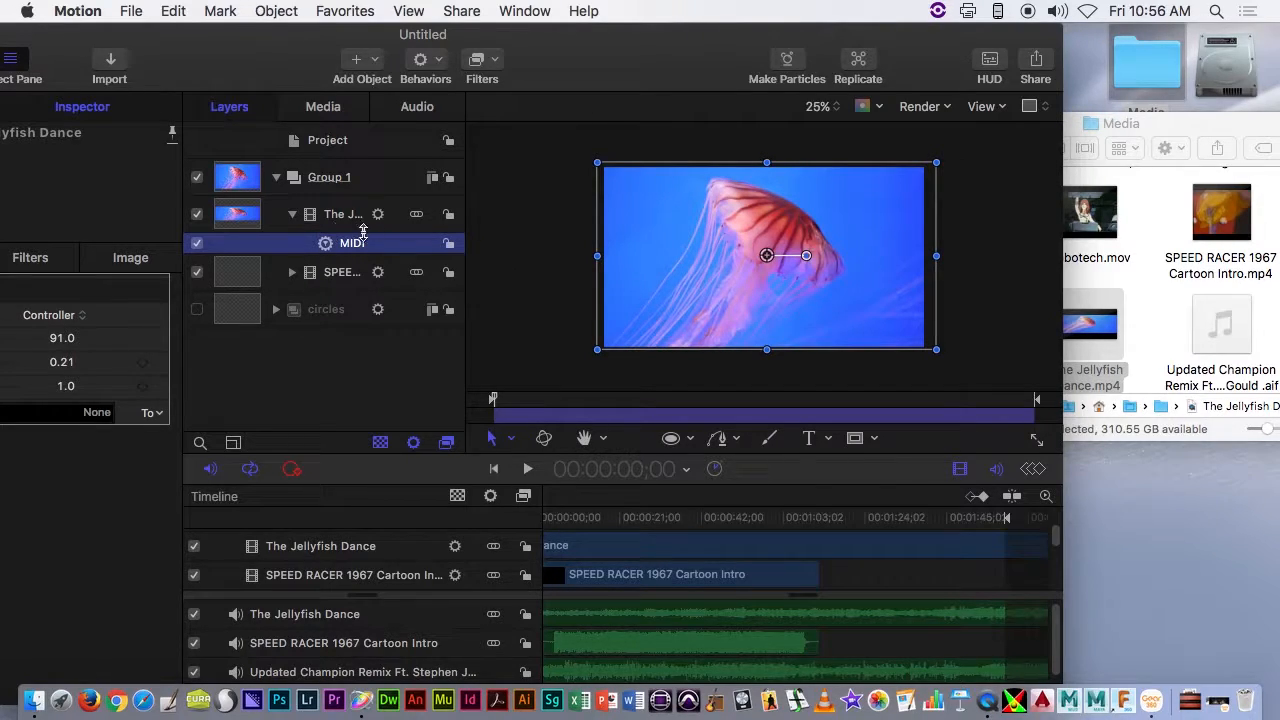
# - Apply The Jellyfish Dance clip's MIDI behavior to its blending opacity and set its base opacity to 0%
pyautogui.moveTo(204, 84); pyautogui.dragTo(433, 37)
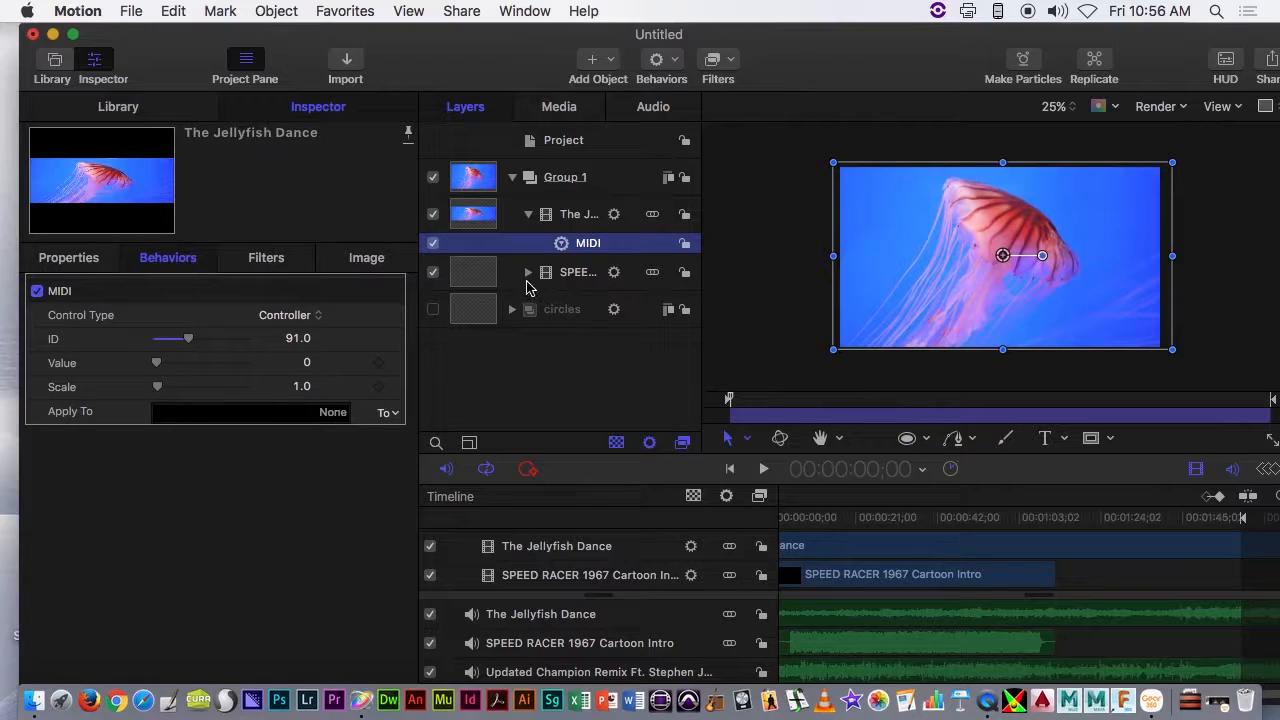
pyautogui.click(527, 273)
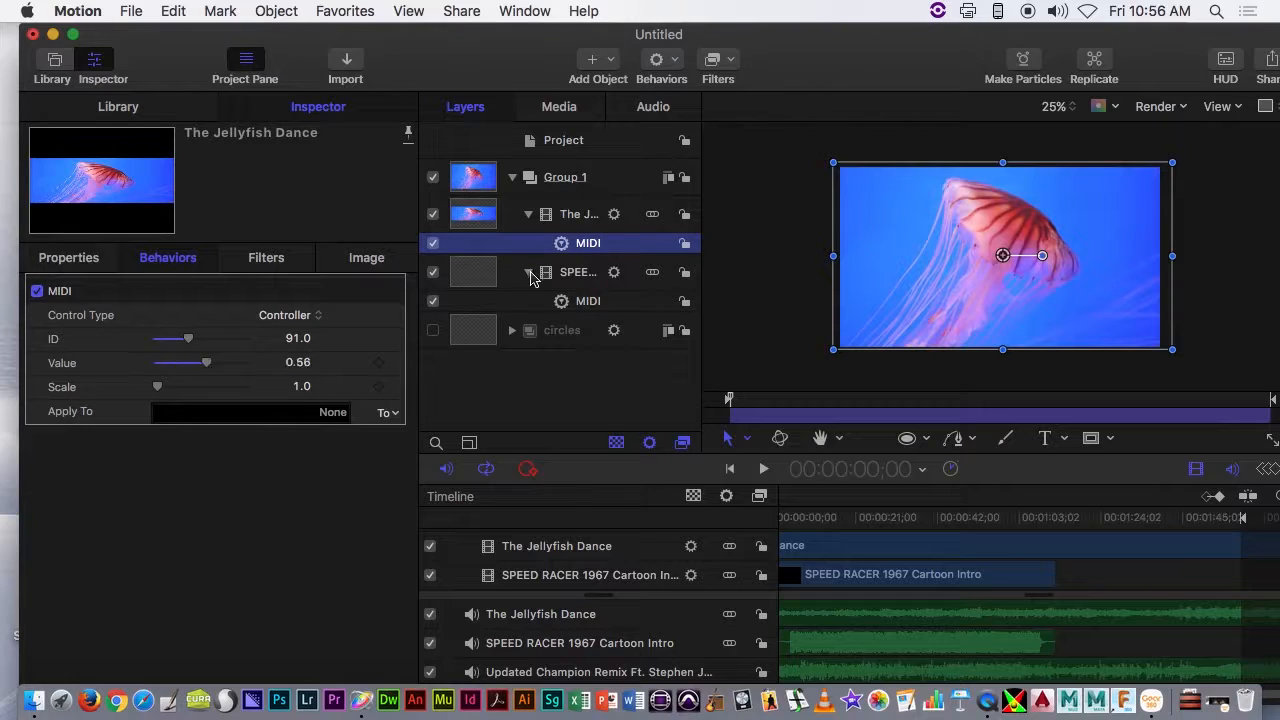
pyautogui.click(396, 418)
pyautogui.moveTo(440, 433)
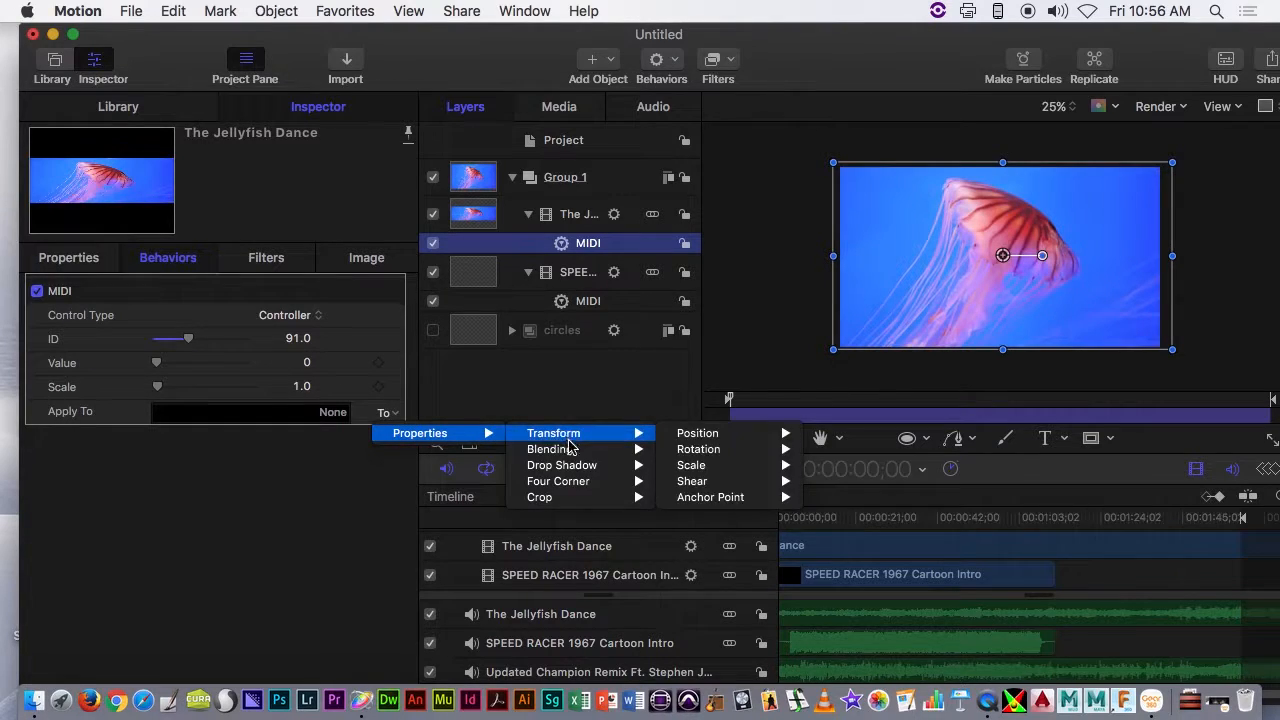
pyautogui.moveTo(560, 449)
pyautogui.click(698, 450)
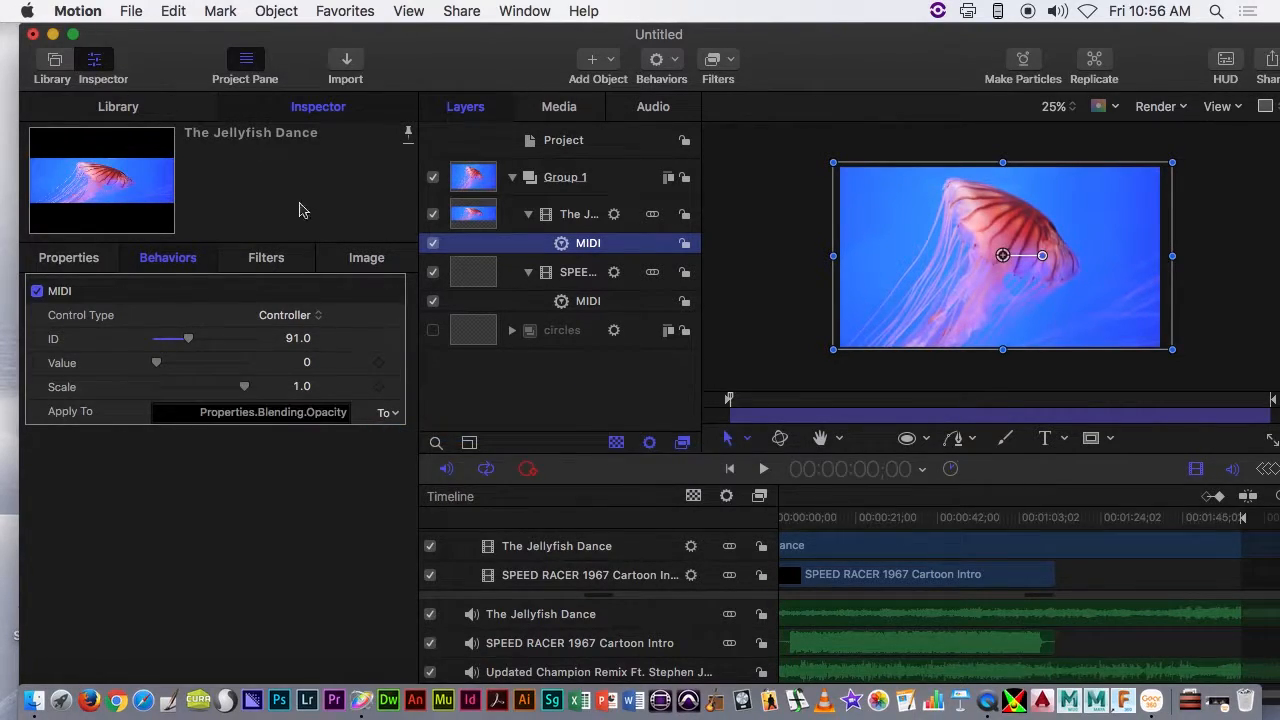
pyautogui.click(70, 257)
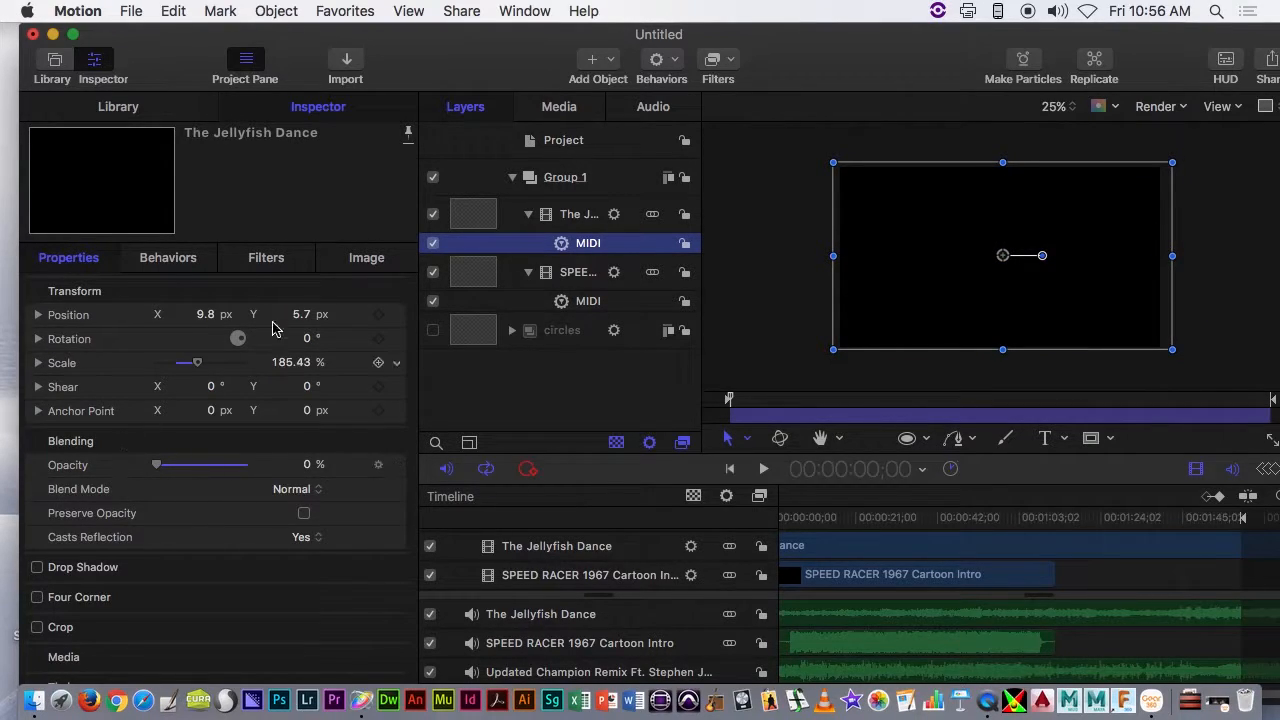
# - Turn the visibility of the circles group back on below the two video clips
pyautogui.click(430, 333)
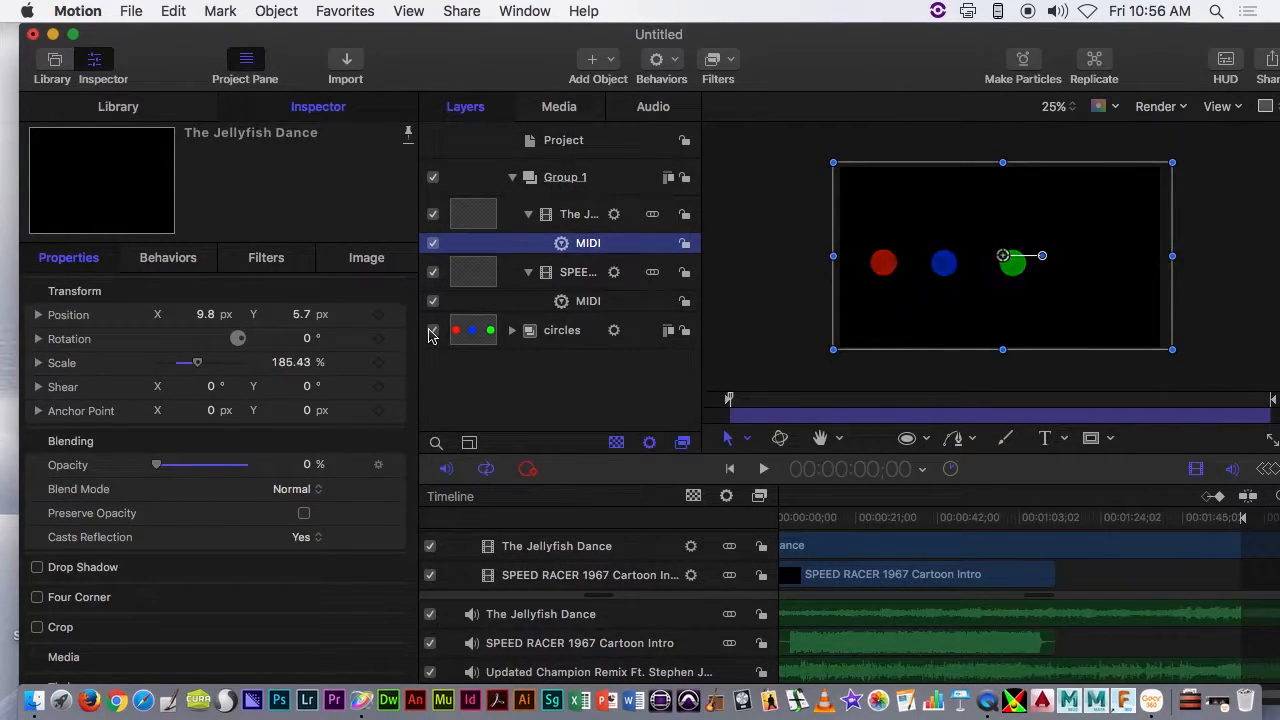
pyautogui.click(431, 333)
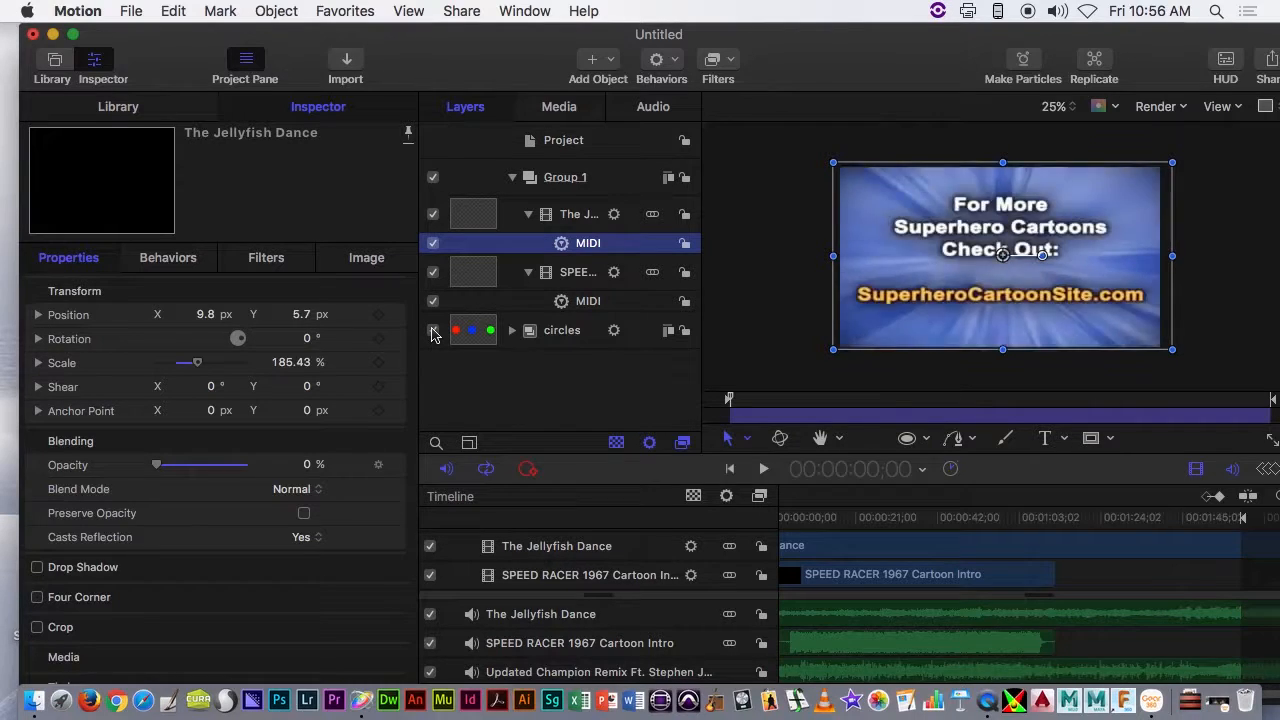
pyautogui.click(431, 333)
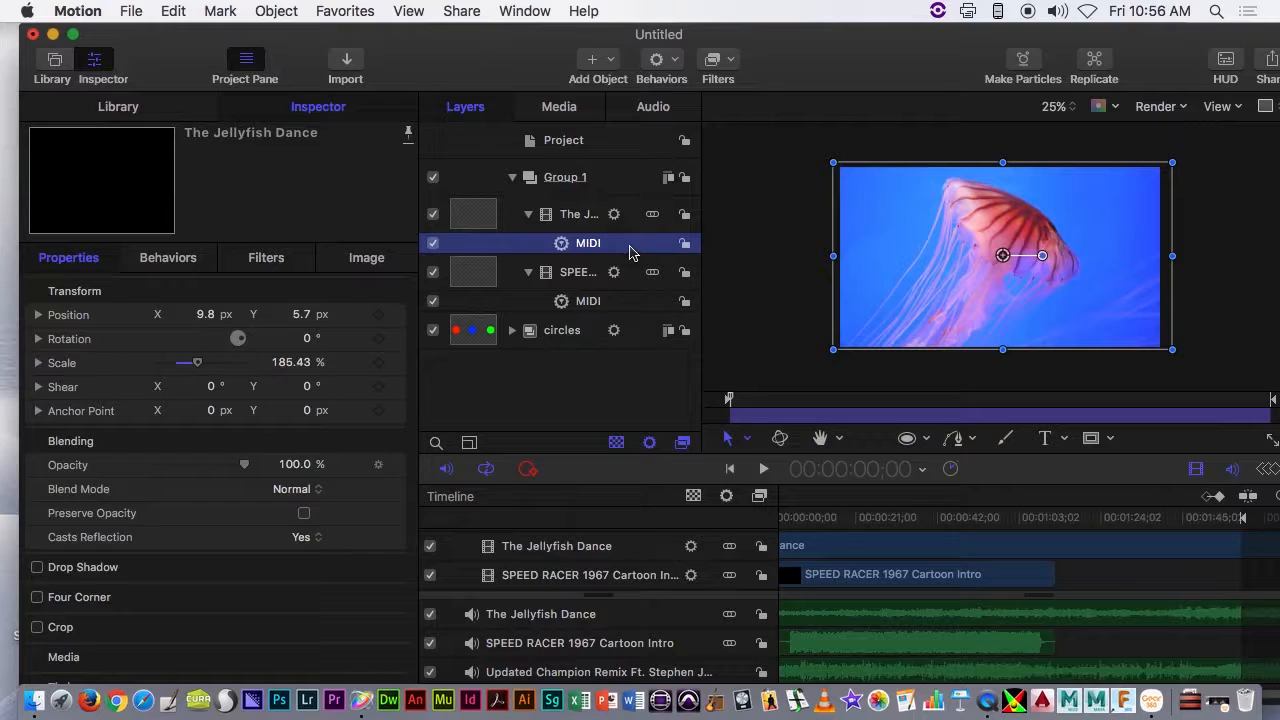
# - Set The Jellyfish Dance clip's blend mode to Difference
pyautogui.click(603, 217)
pyautogui.click(586, 243)
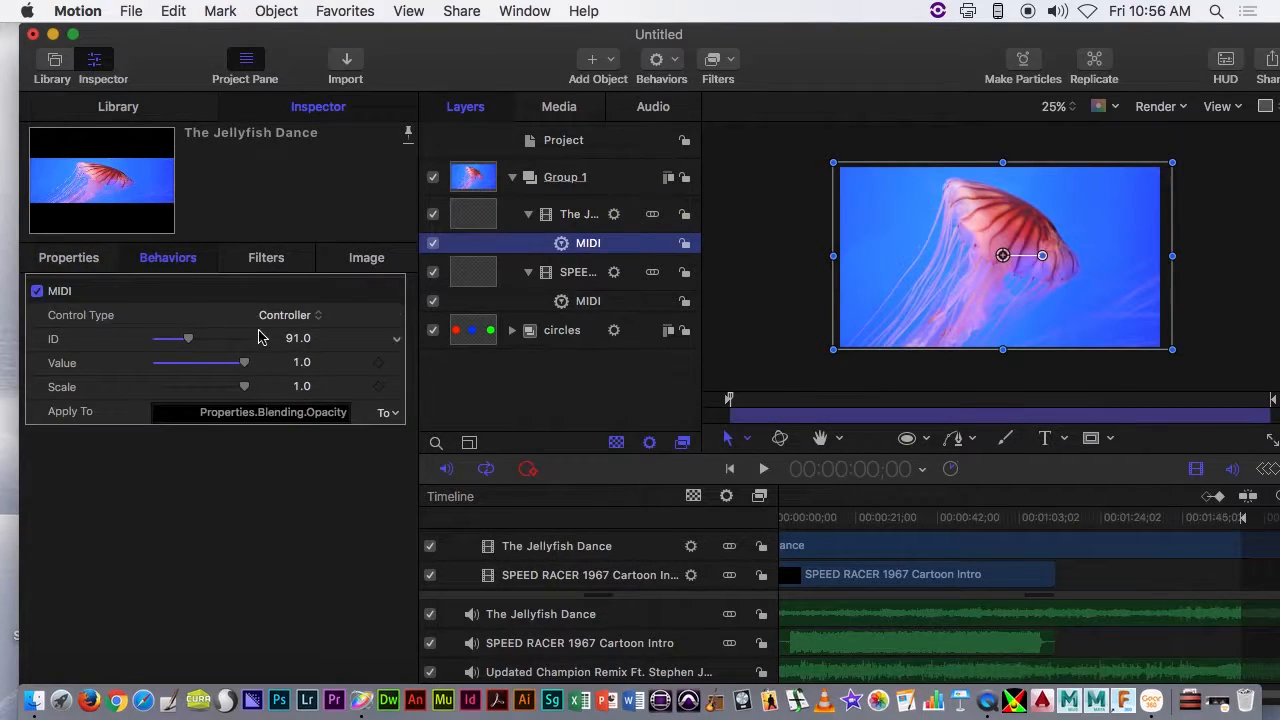
pyautogui.click(82, 259)
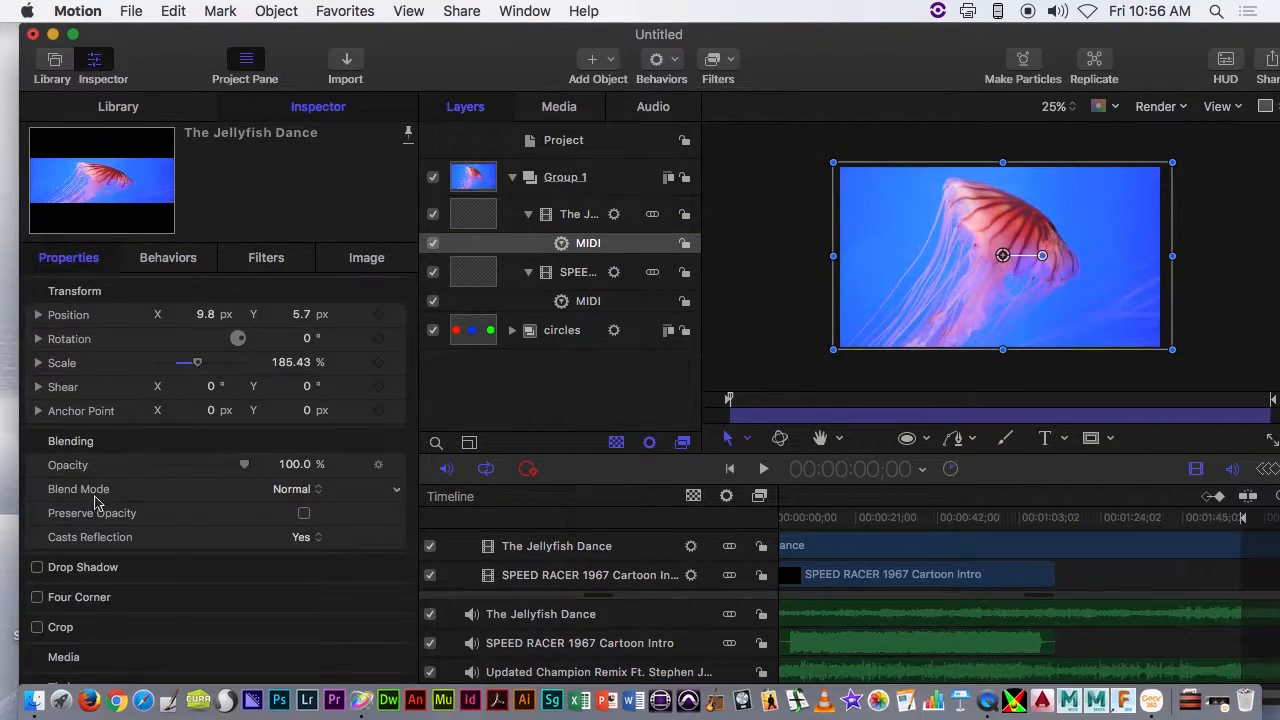
pyautogui.click(285, 487)
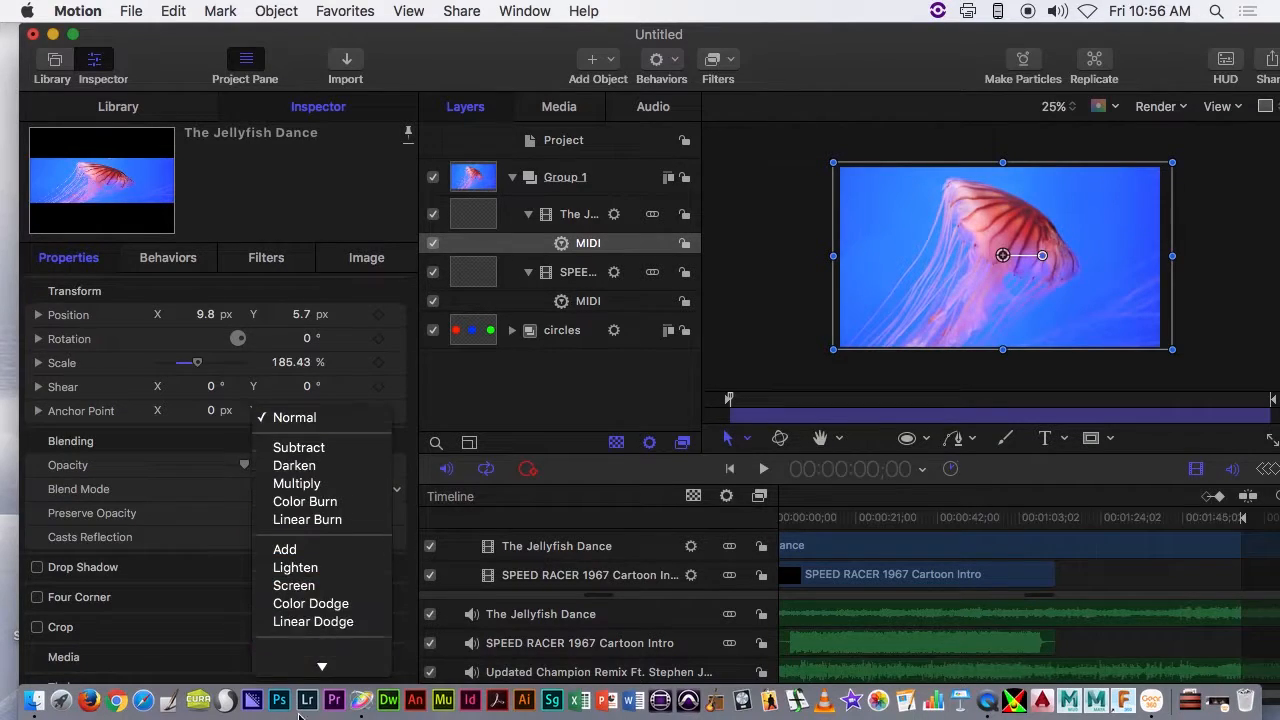
pyautogui.click(304, 573)
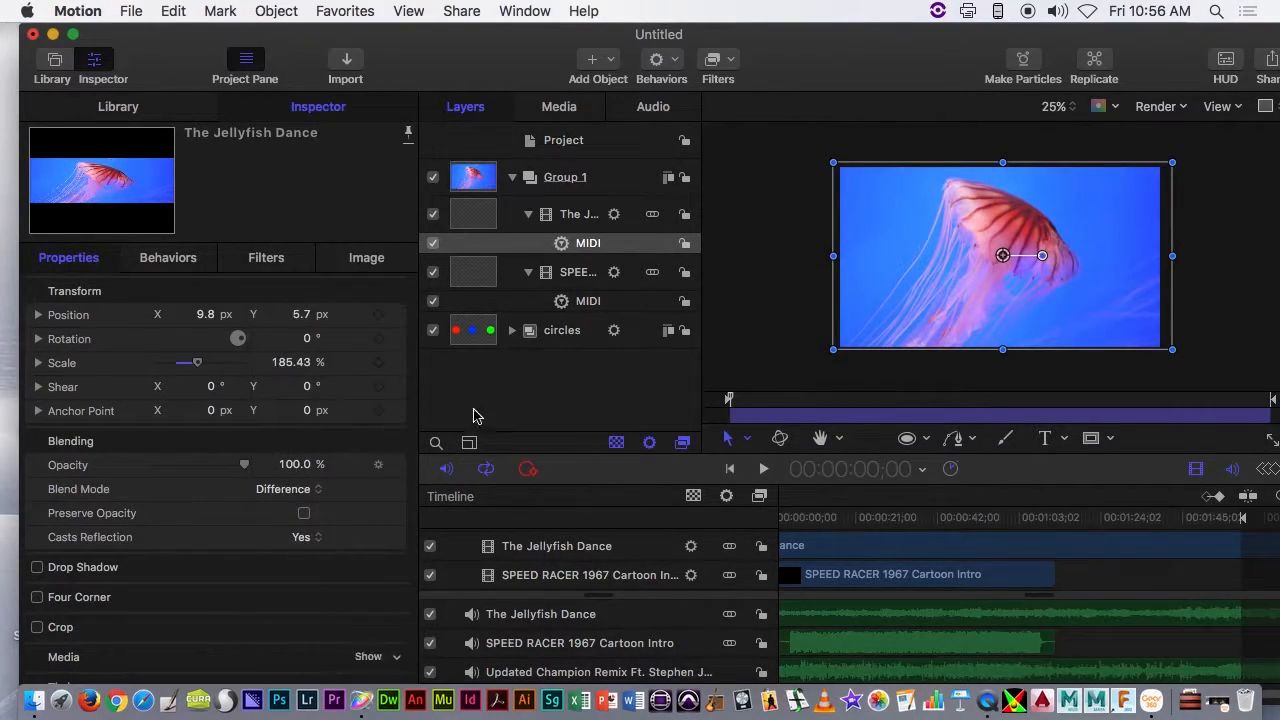
# - Scrub and play the project to preview the blended clips, mute the system sound, and return the playhead to the project start
pyautogui.click(578, 216)
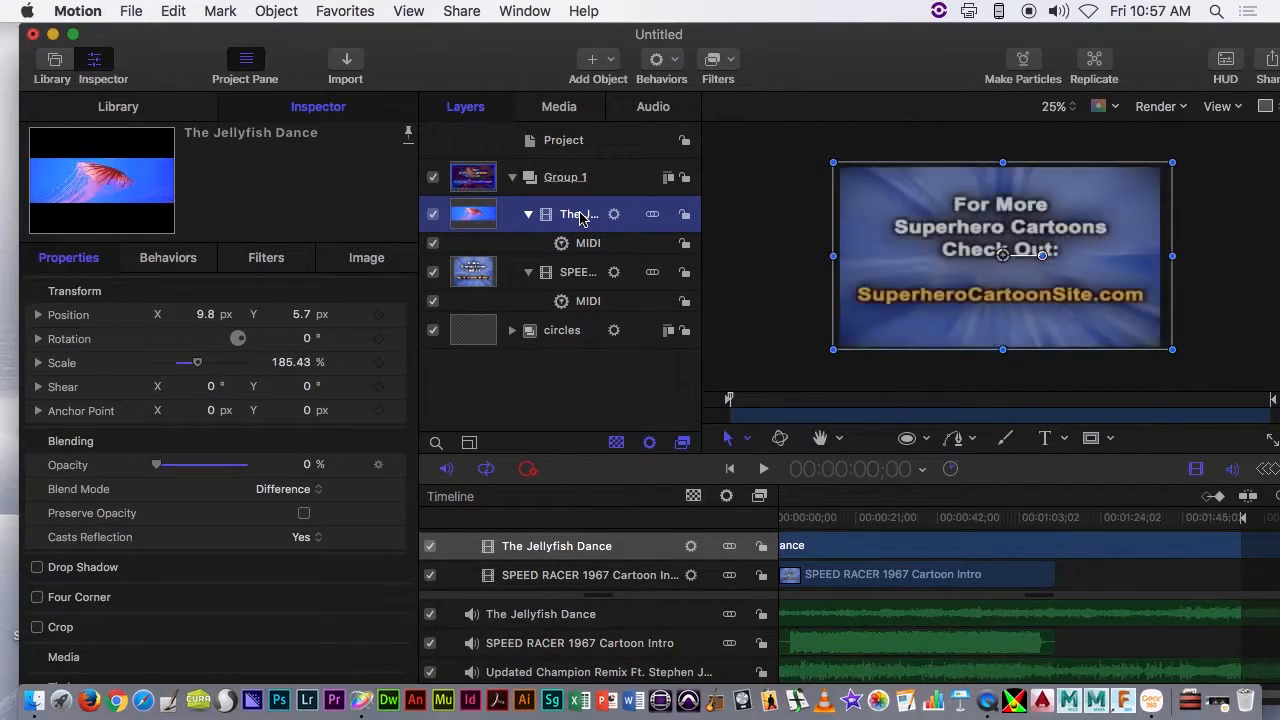
pyautogui.click(964, 519)
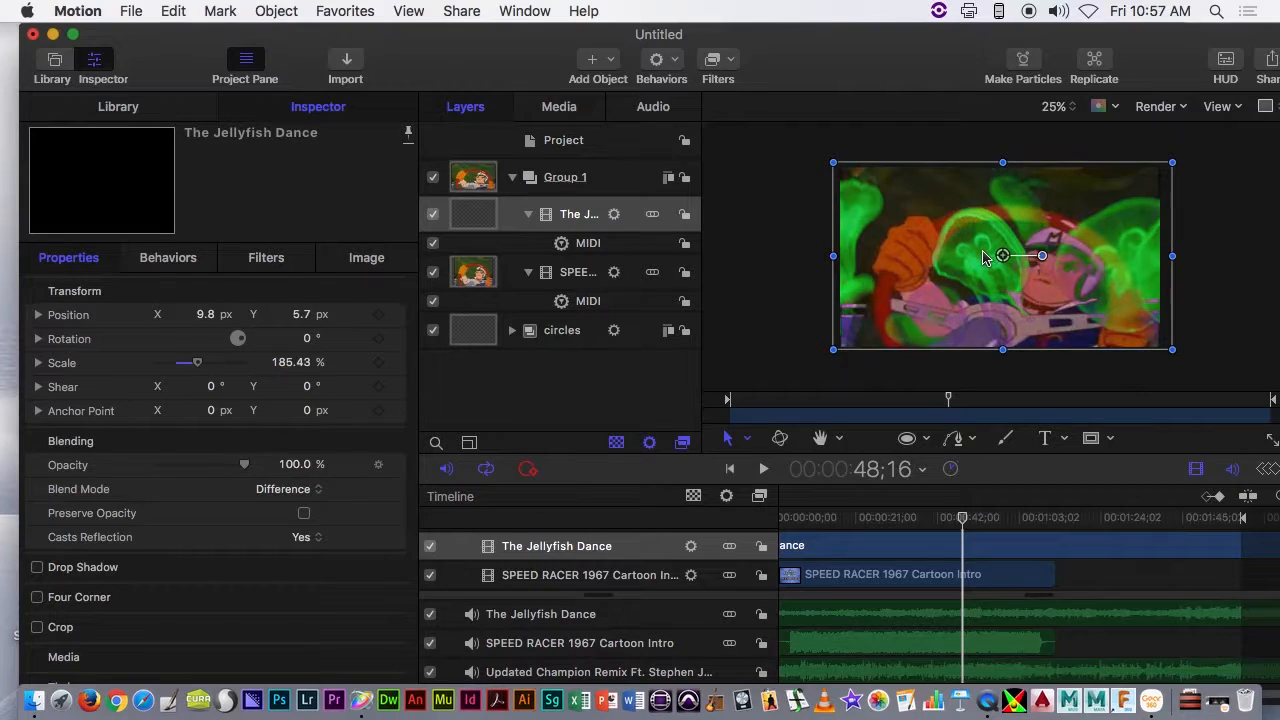
pyautogui.moveTo(929, 528); pyautogui.dragTo(834, 527)
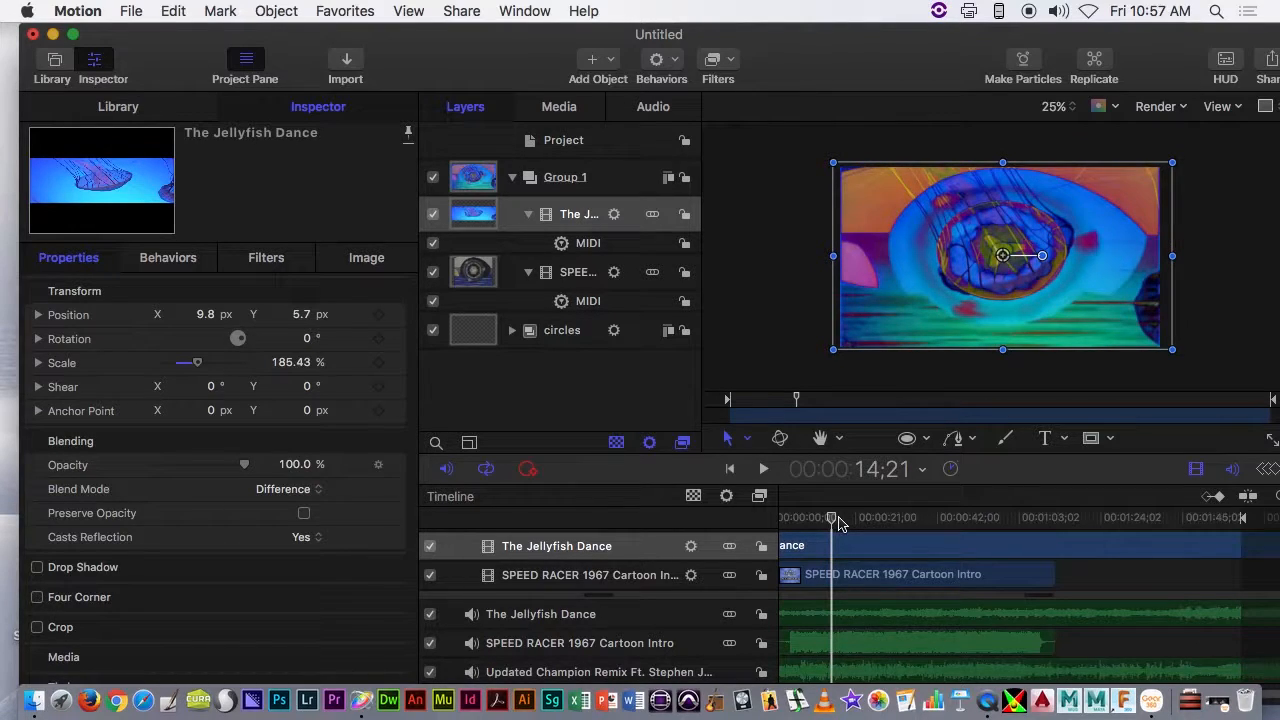
pyautogui.press('space')
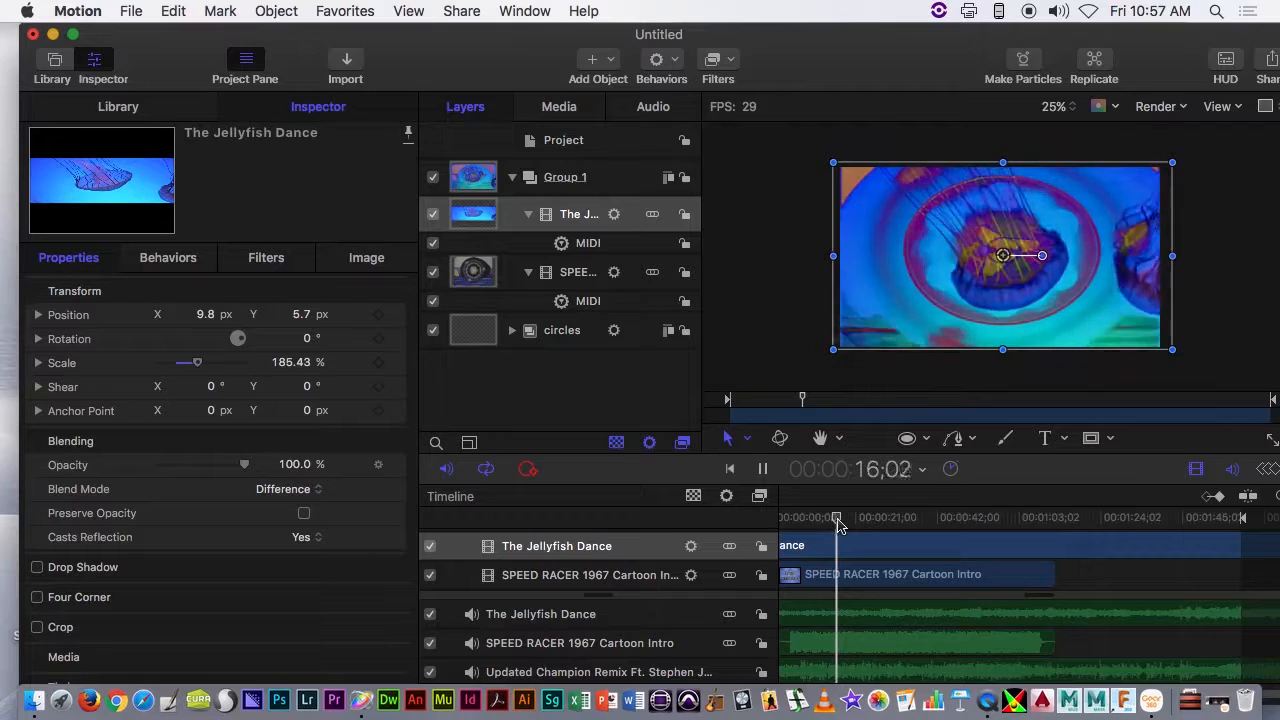
pyautogui.press('XF86AudioMute')
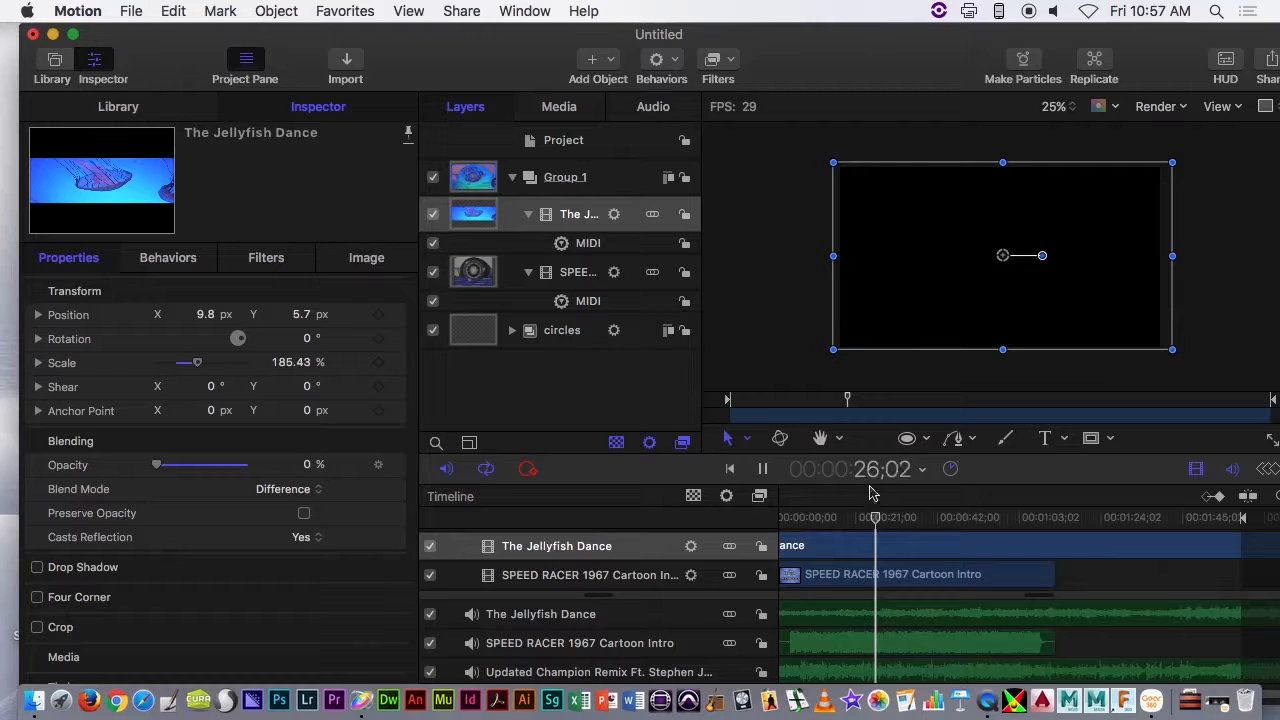
pyautogui.click(762, 462)
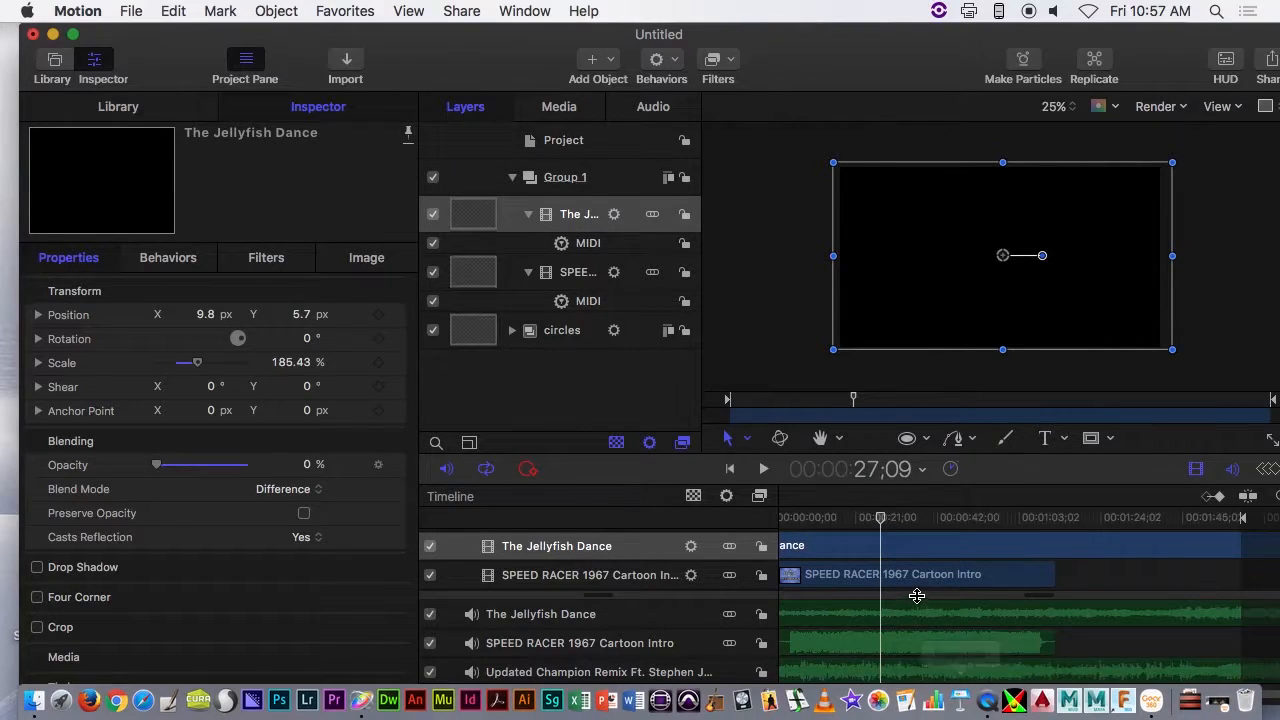
pyautogui.moveTo(889, 516); pyautogui.dragTo(808, 522)
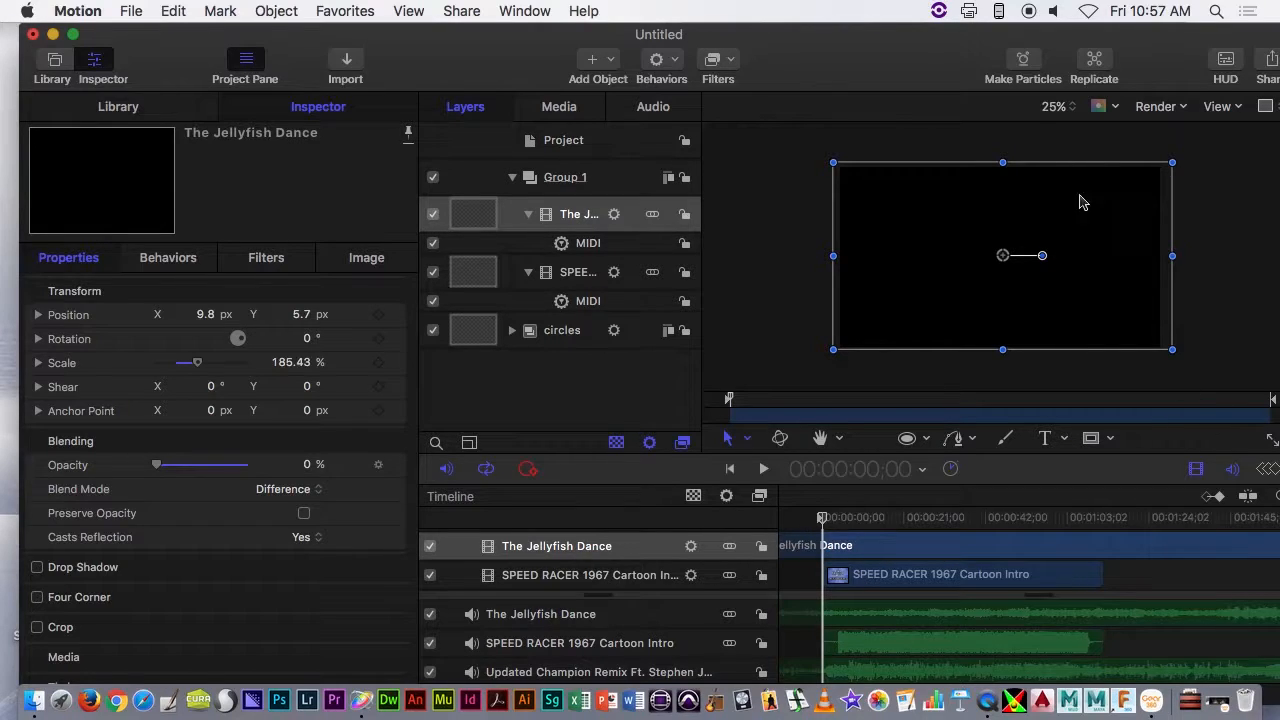
# - Import ropbotech.mov from the Media folder into Group 1 above The Jellyfish Dance, and move the playhead to 00:00:19;29
pyautogui.moveTo(1022, 30); pyautogui.dragTo(705, 30)
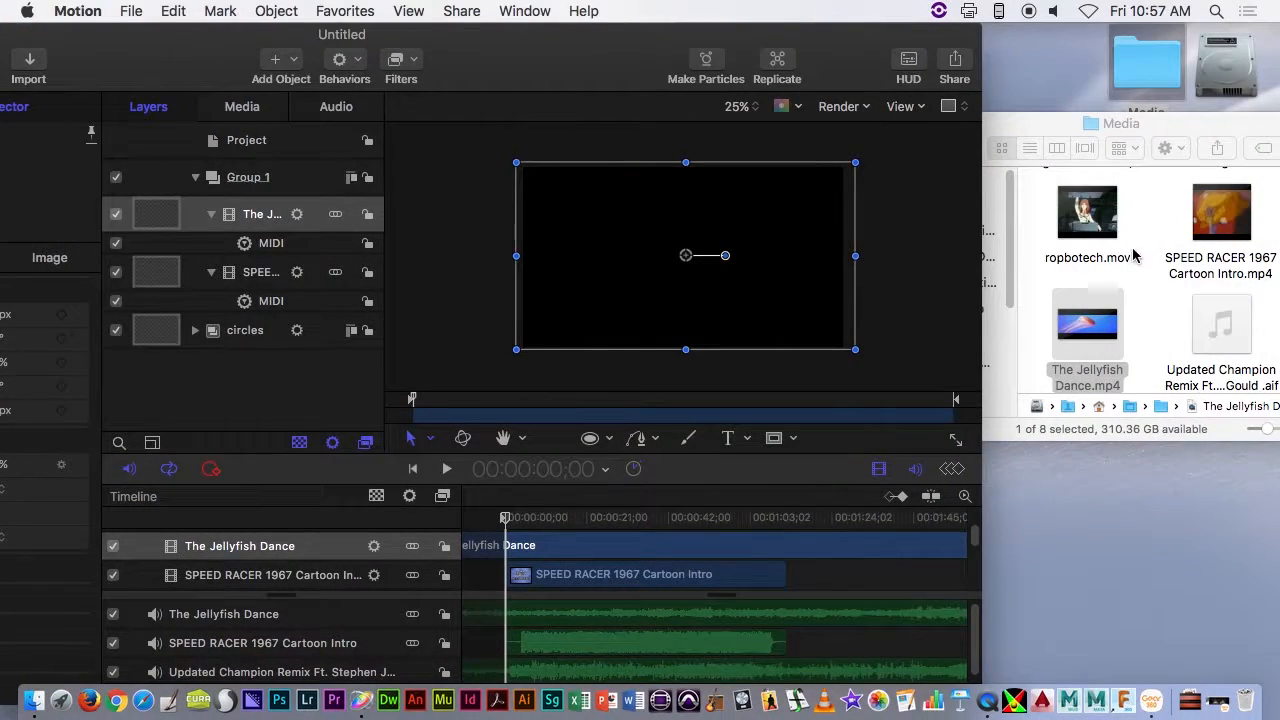
pyautogui.moveTo(1112, 238); pyautogui.dragTo(846, 353)
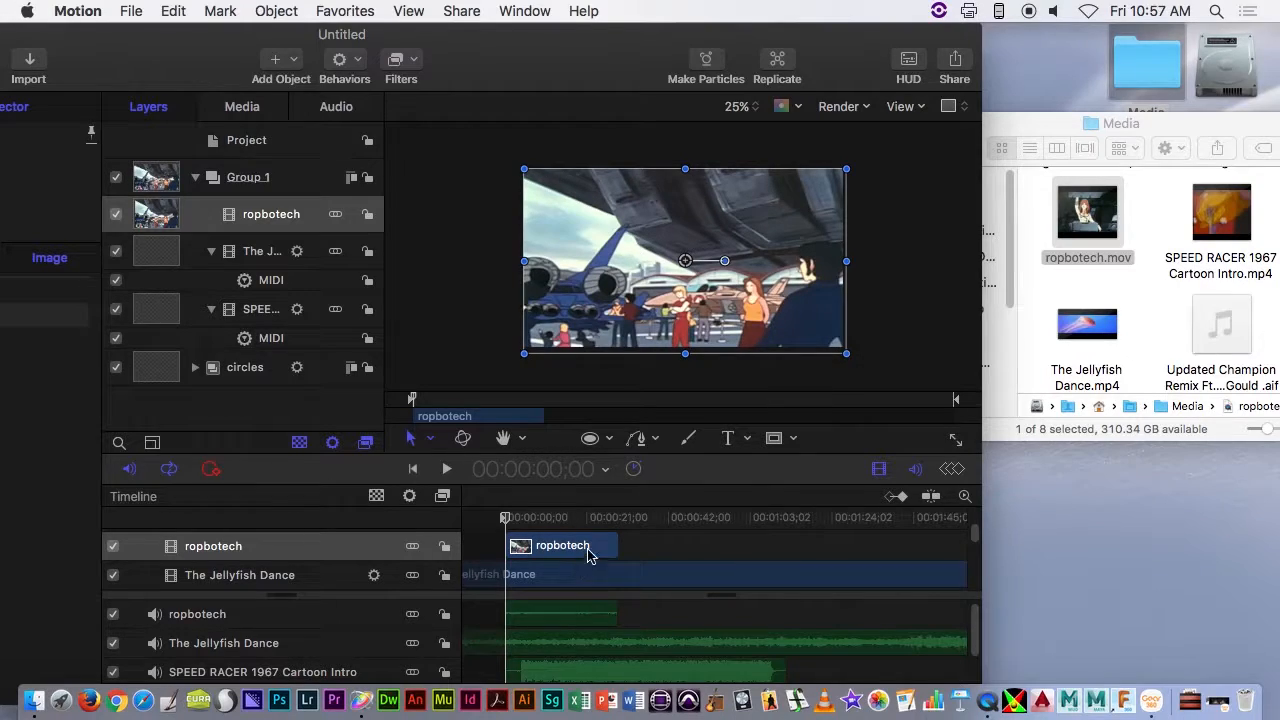
pyautogui.moveTo(618, 550); pyautogui.dragTo(716, 554)
pyautogui.moveTo(505, 517); pyautogui.dragTo(583, 517)
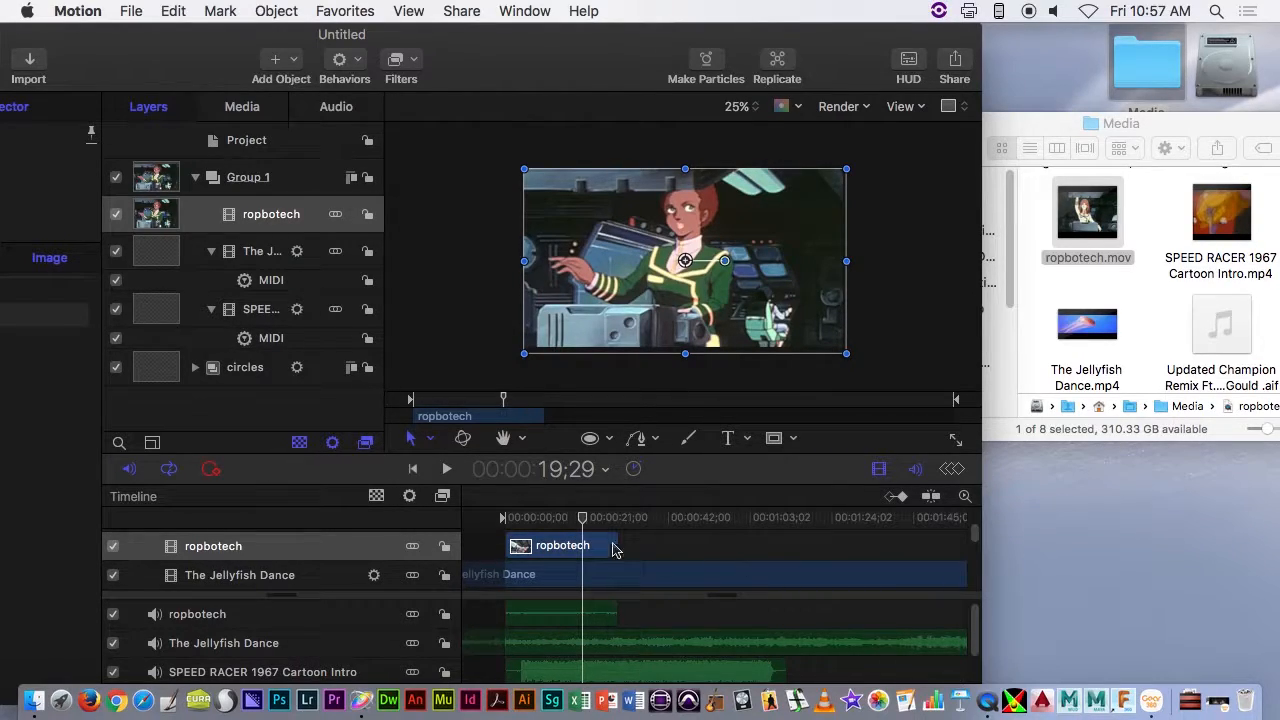
# - Add a MIDI parameter behavior to the ropbotech clip and assign it to controller ID 93
pyautogui.rightClick(278, 232)
pyautogui.click(432, 47)
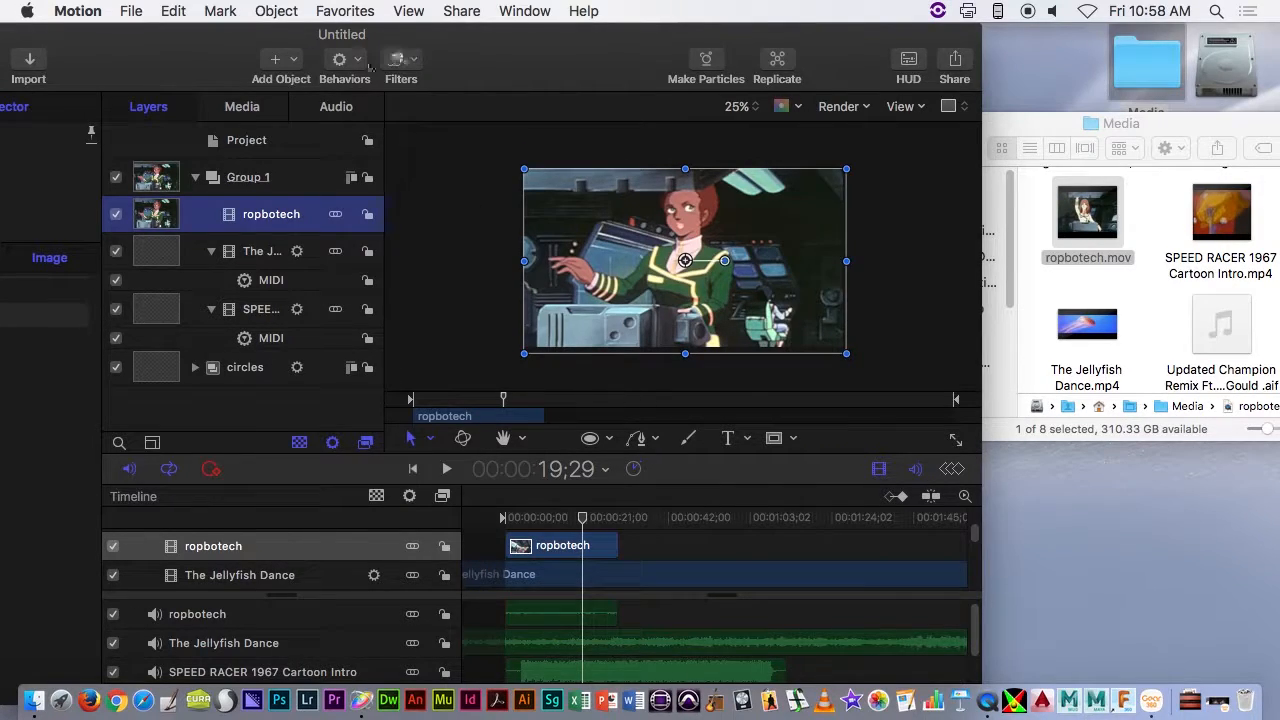
pyautogui.doubleClick(370, 66)
pyautogui.click(648, 60)
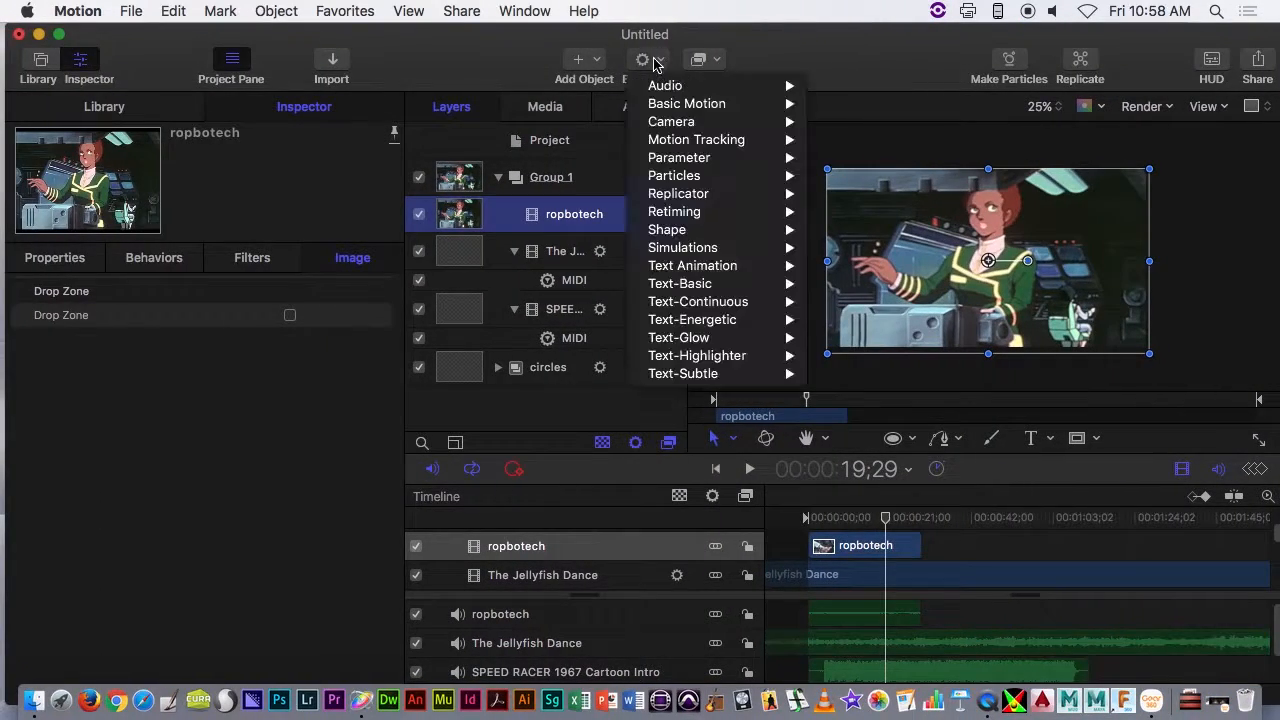
pyautogui.moveTo(694, 232)
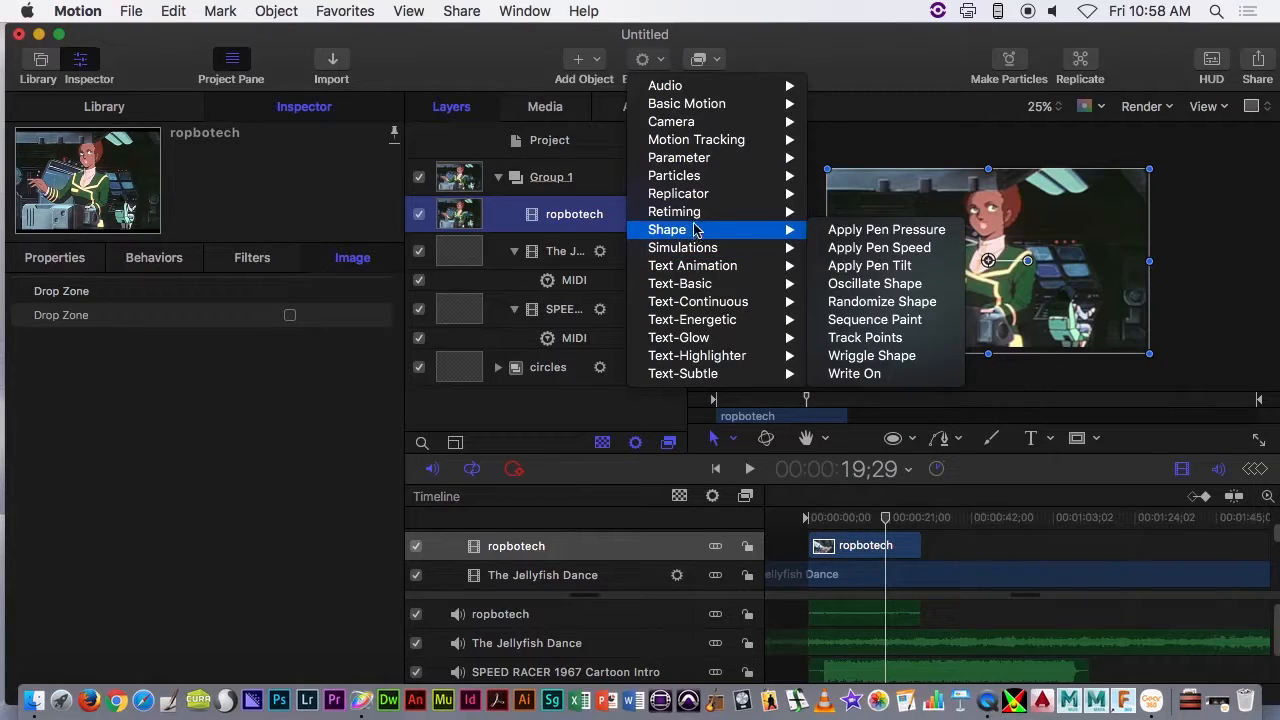
pyautogui.moveTo(782, 160)
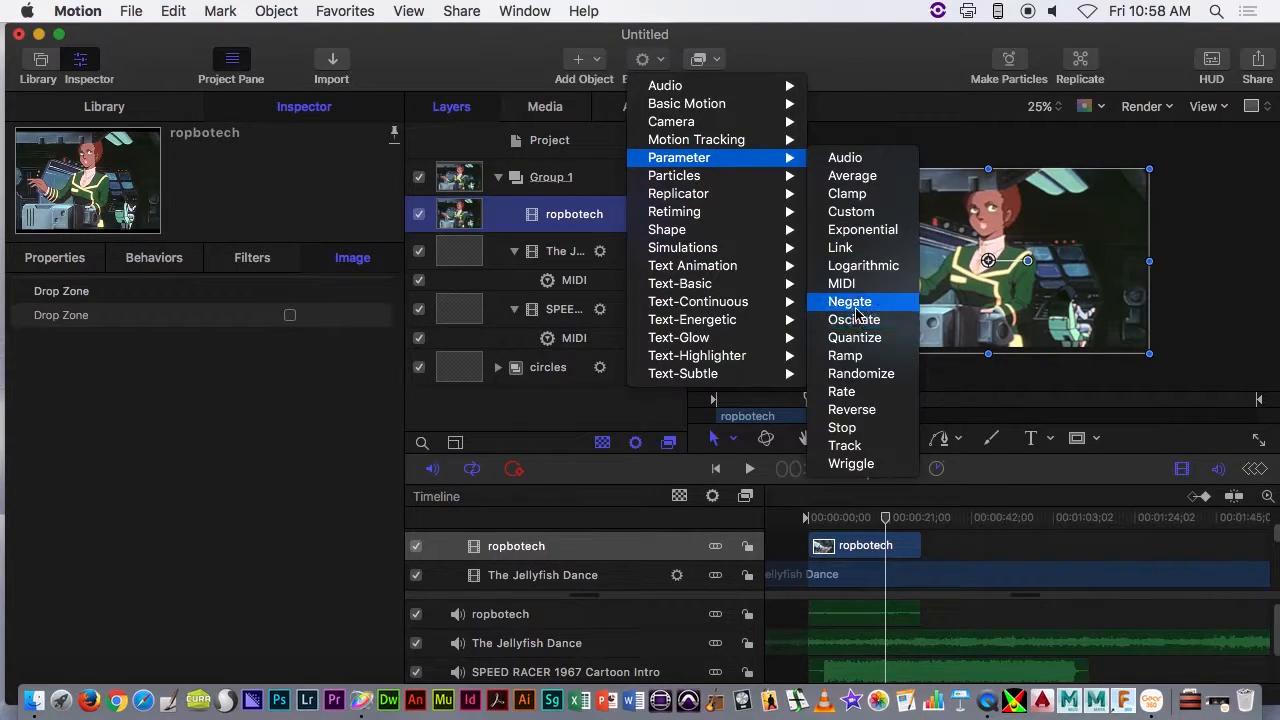
pyautogui.click(842, 284)
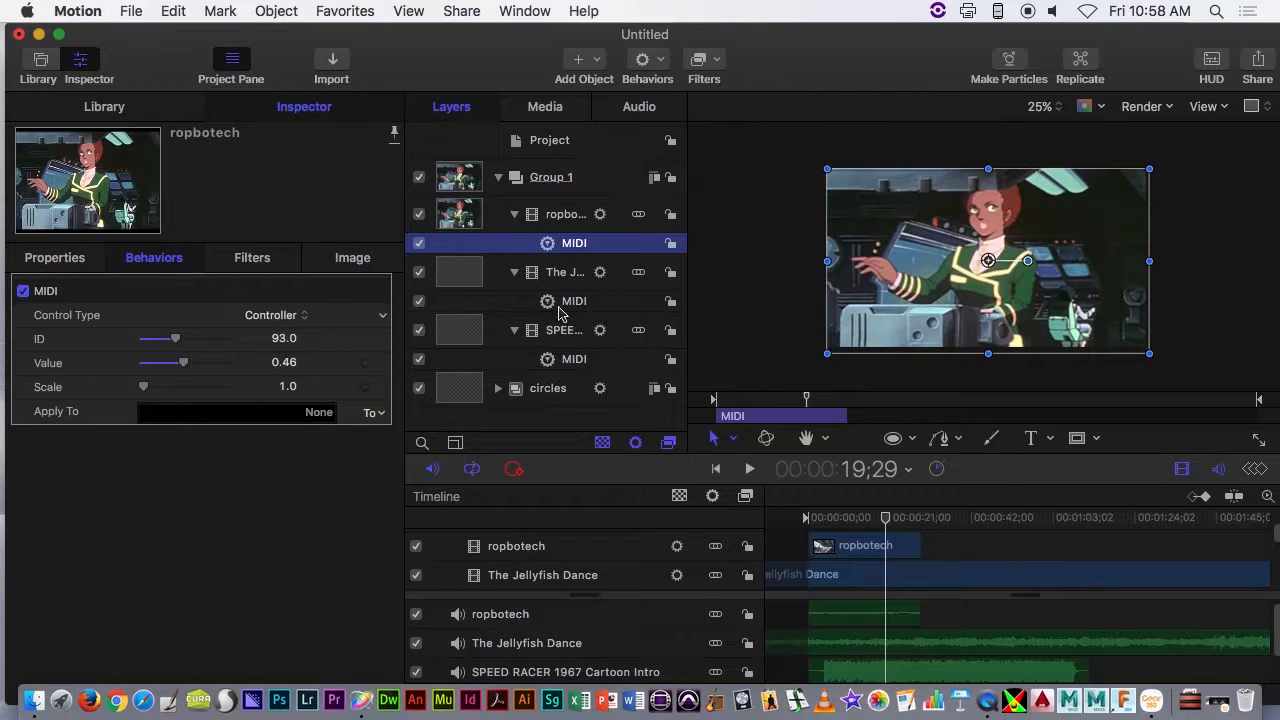
# - Apply the ropbotech clip's MIDI behavior to its blending opacity (Properties.Blending.Opacity)
pyautogui.click(378, 414)
pyautogui.moveTo(405, 433)
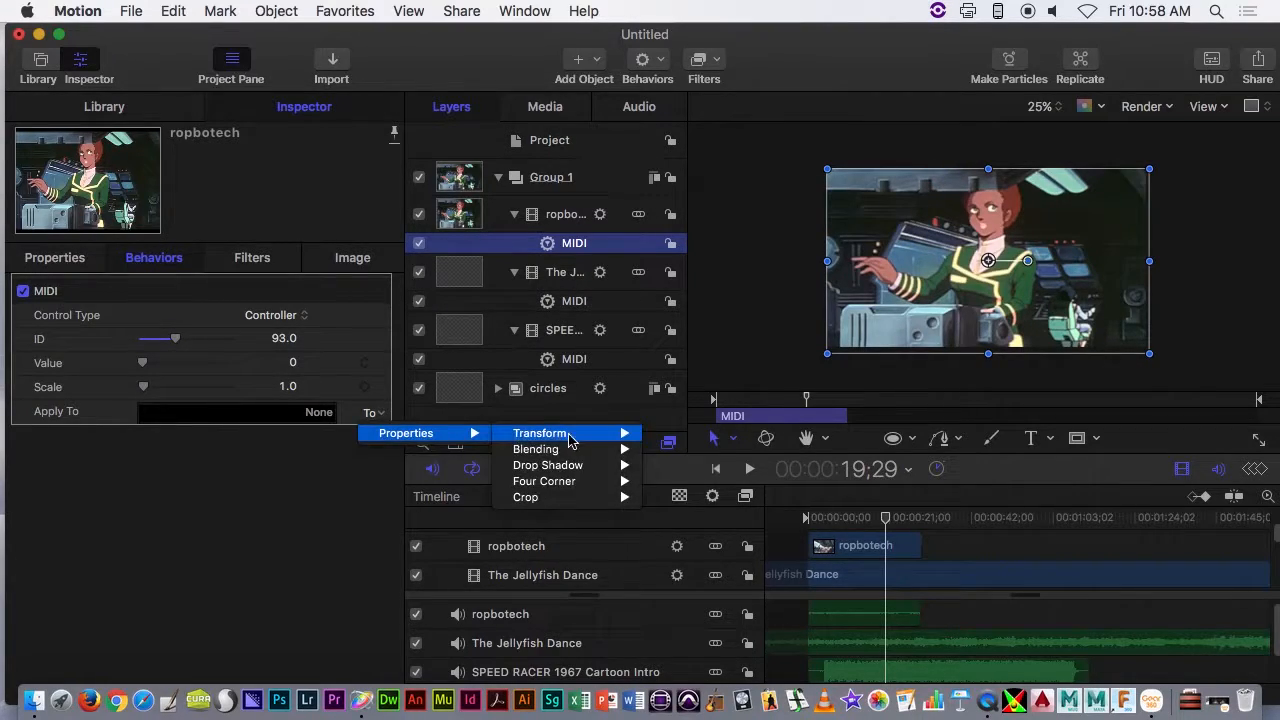
pyautogui.moveTo(586, 449)
pyautogui.click(669, 450)
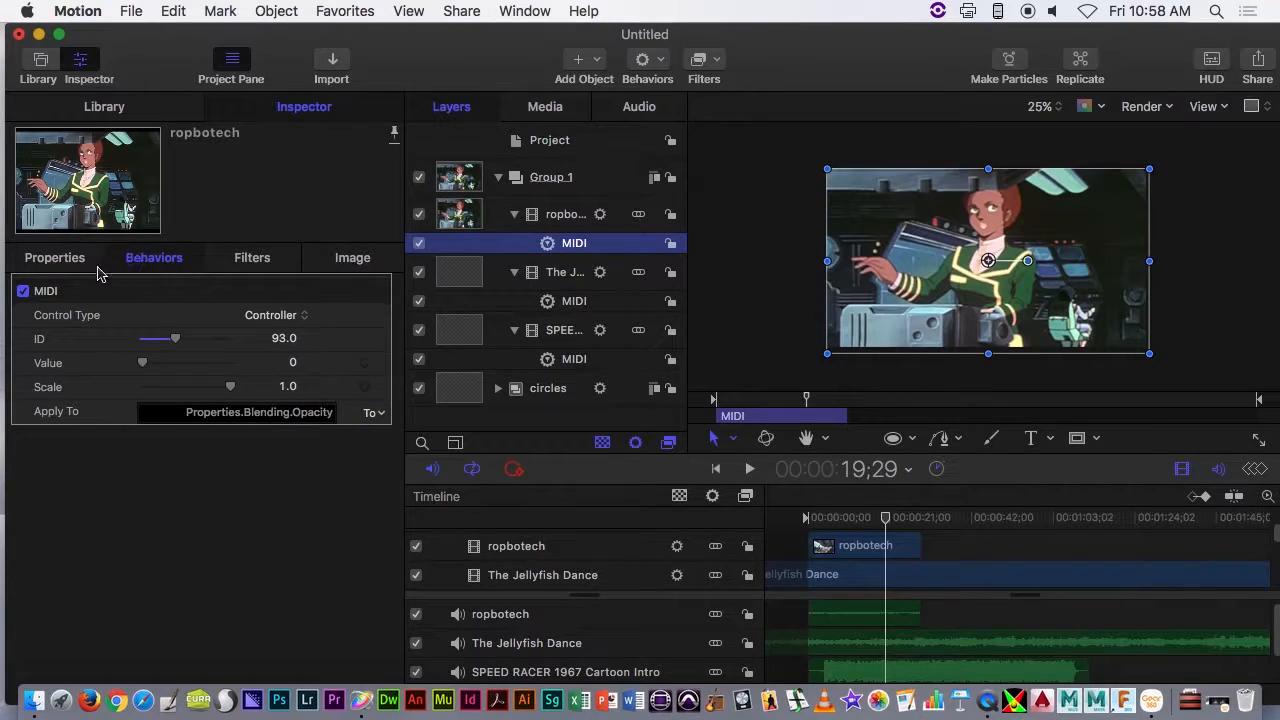
# - Set the ropbotech clip's opacity to 0% and its blend mode to Exclusion
pyautogui.click(65, 266)
pyautogui.moveTo(226, 468); pyautogui.dragTo(70, 470)
pyautogui.click(282, 492)
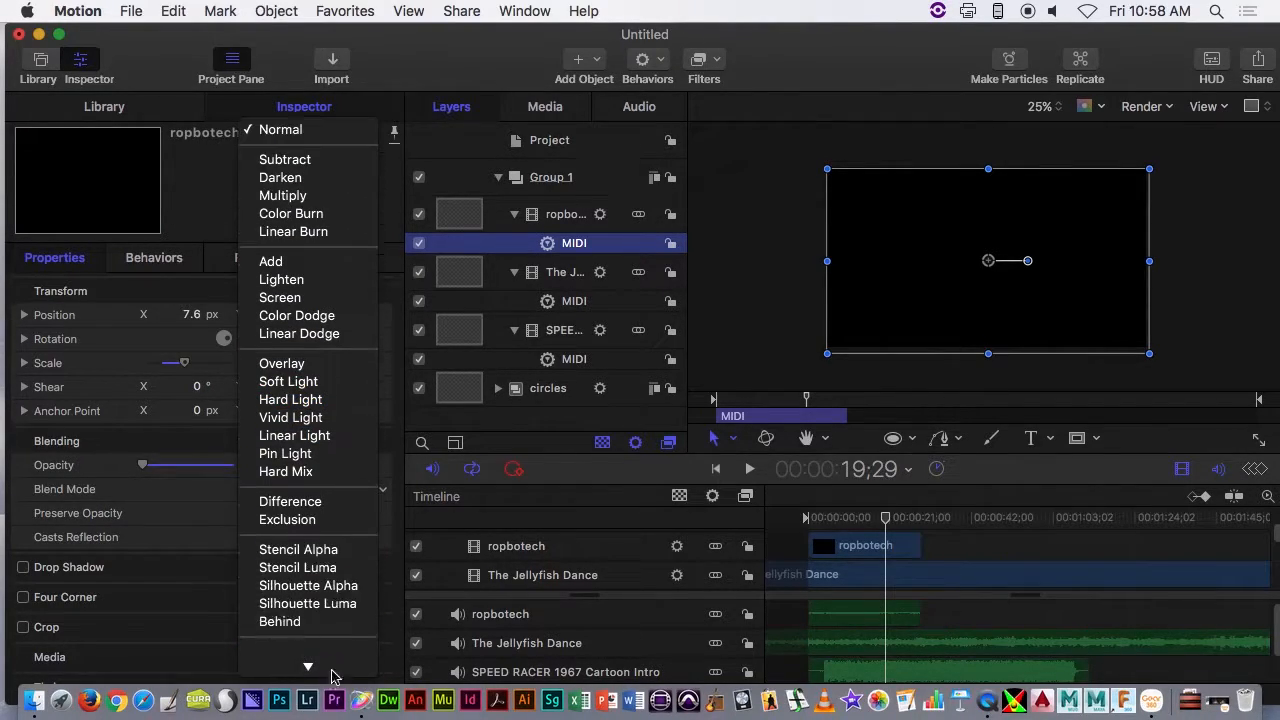
pyautogui.click(347, 527)
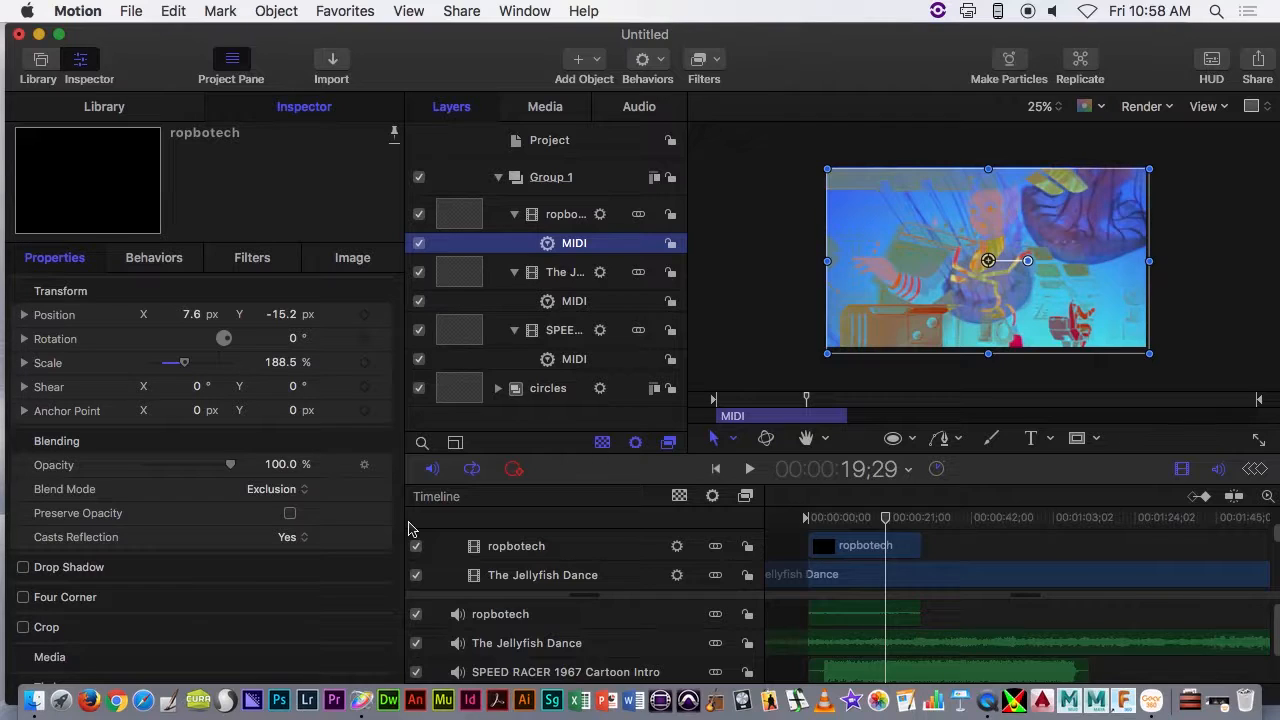
# - Play the project from its start to preview the blended clips, stopping at 00:00:10;06
pyautogui.click(804, 519)
pyautogui.press('space')
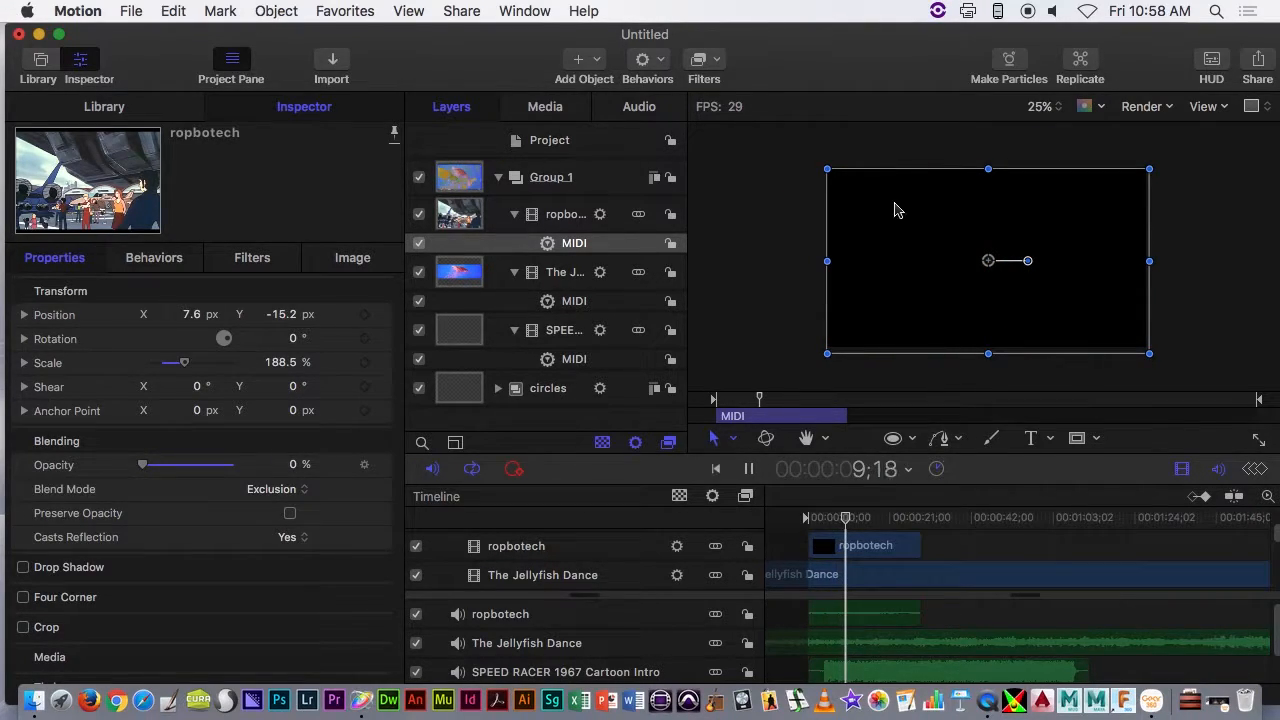
pyautogui.press('space')
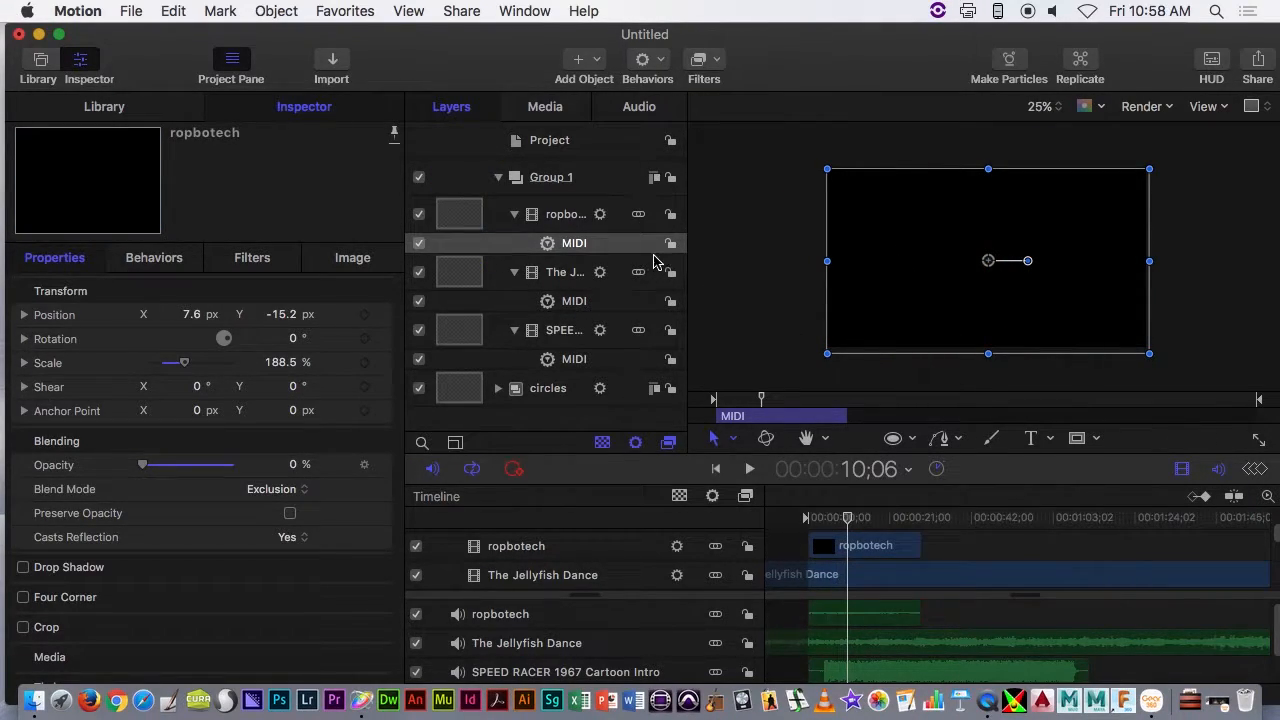
# - Collapse the three clip layers, and rename Group 1 as Video and collapse it
pyautogui.click(514, 214)
pyautogui.click(514, 251)
pyautogui.click(514, 288)
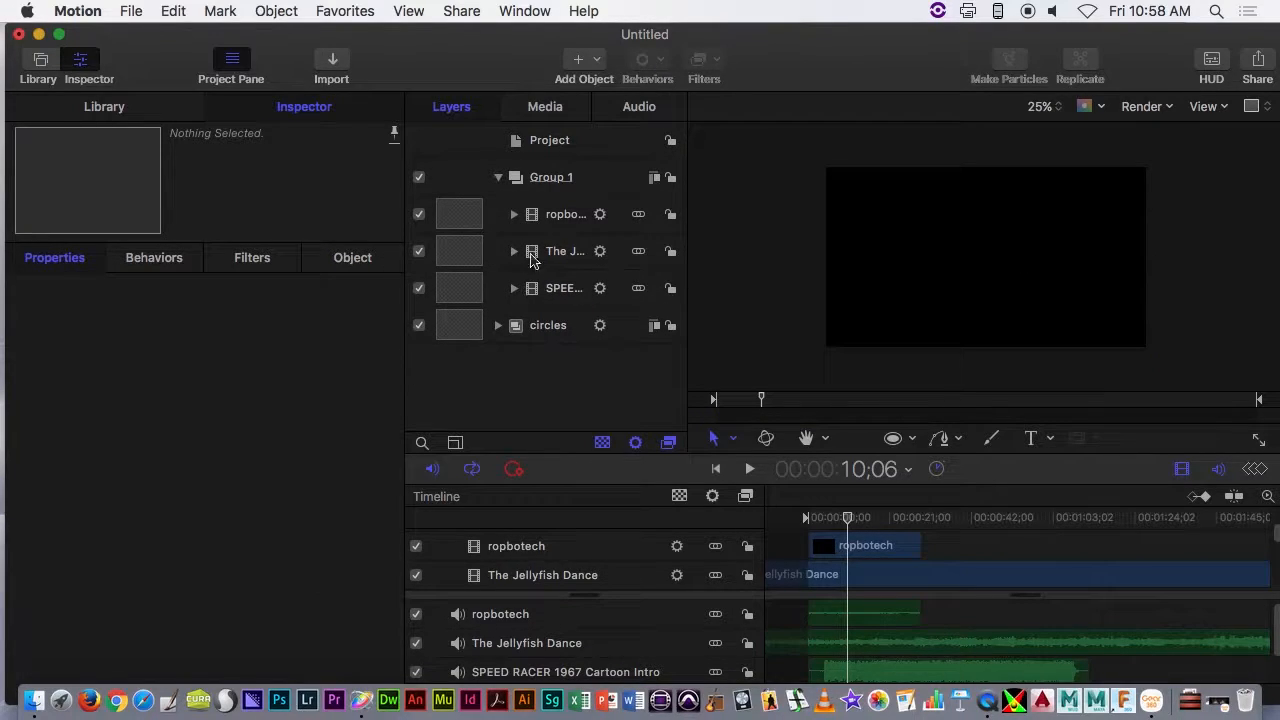
pyautogui.doubleClick(549, 180)
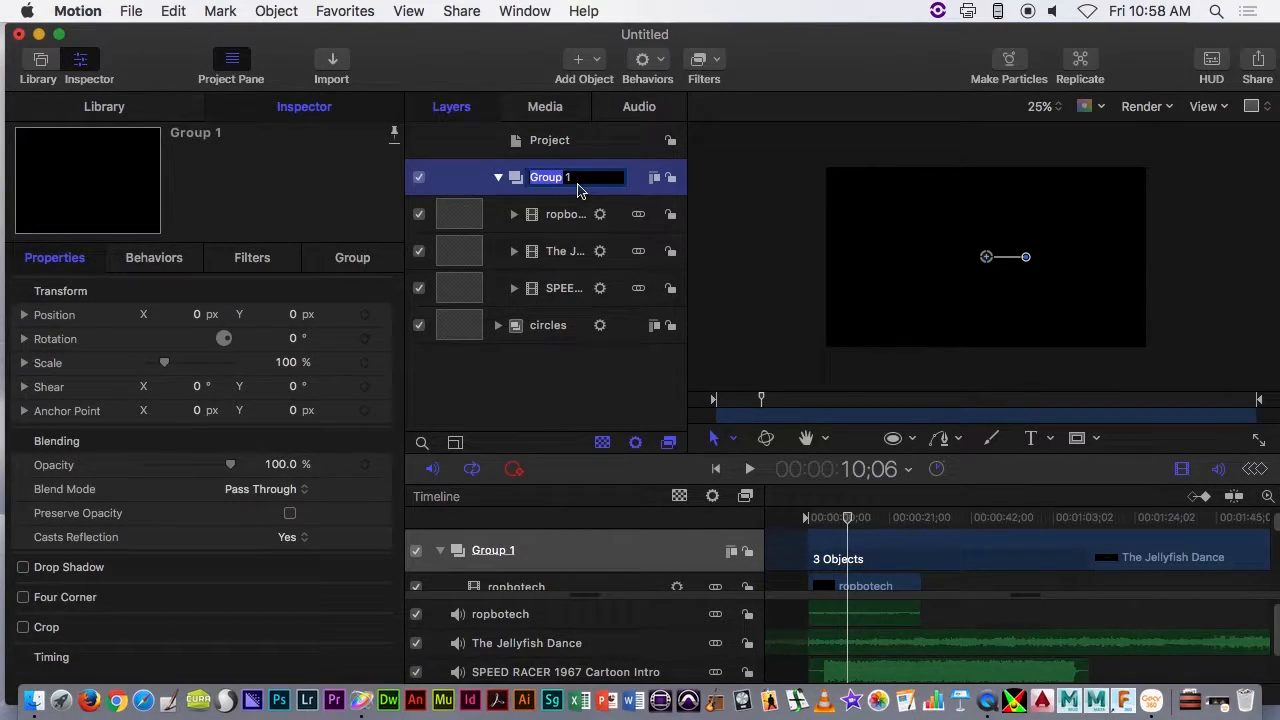
pyautogui.write('V')
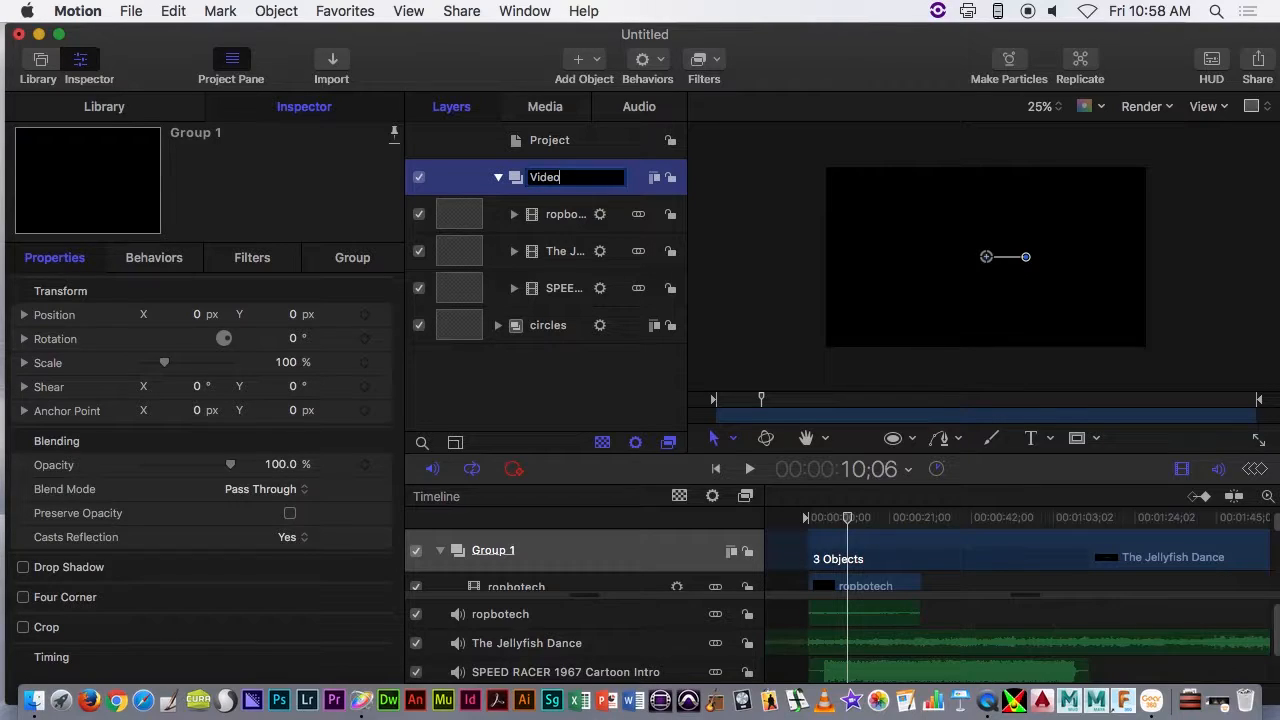
pyautogui.write('ideo')
pyautogui.press('Return')
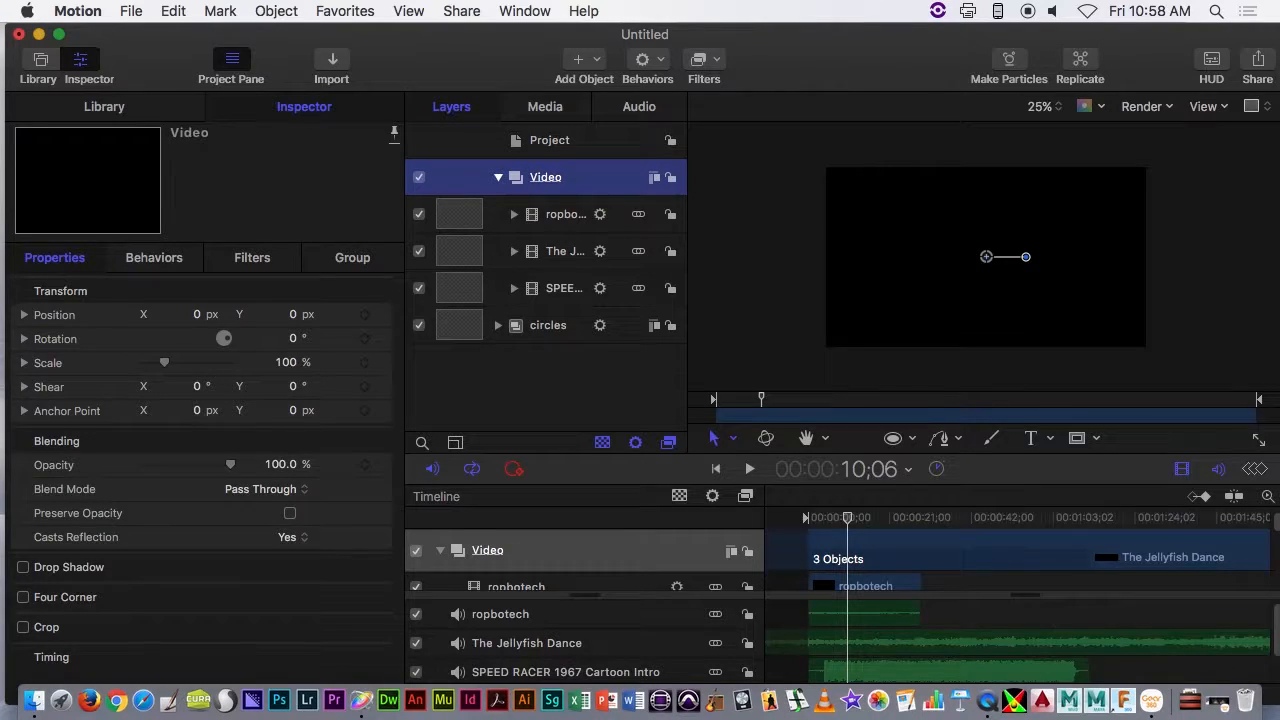
pyautogui.click(499, 179)
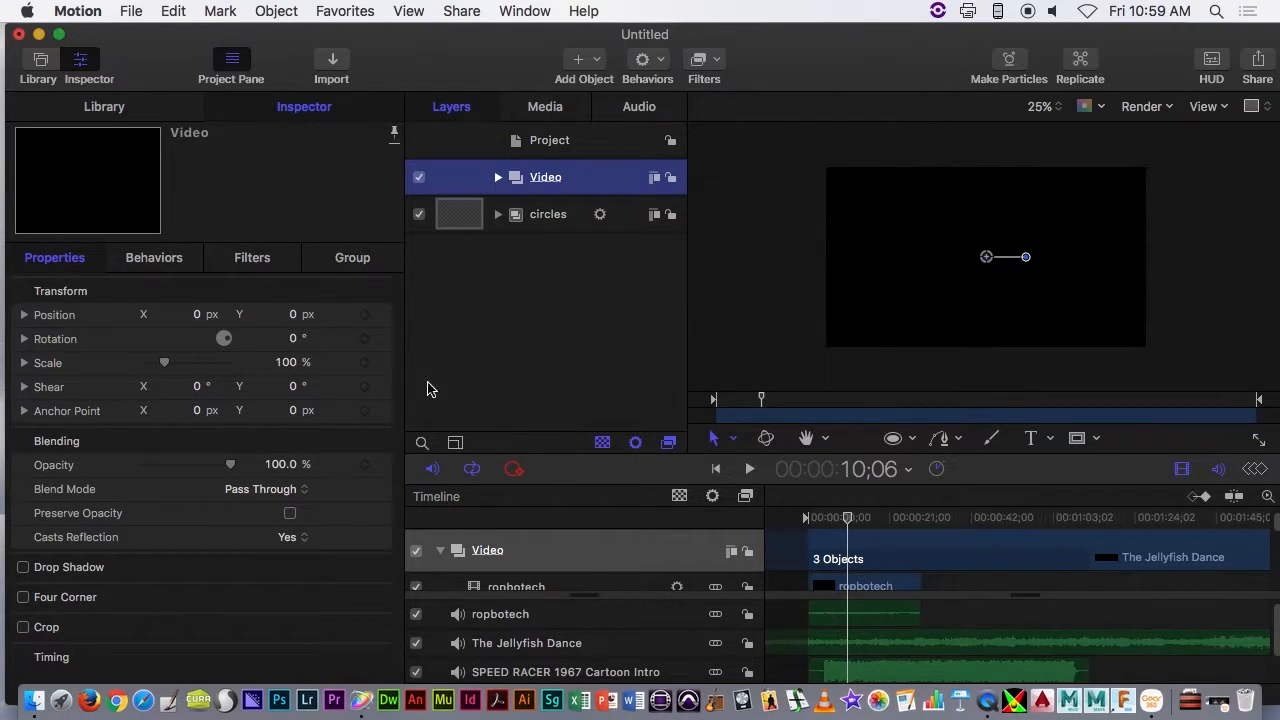
# - With the playhead at the project start, expand the canvas to the whole window, hide the toolbar and zoom to Fit
pyautogui.moveTo(846, 519); pyautogui.dragTo(806, 523)
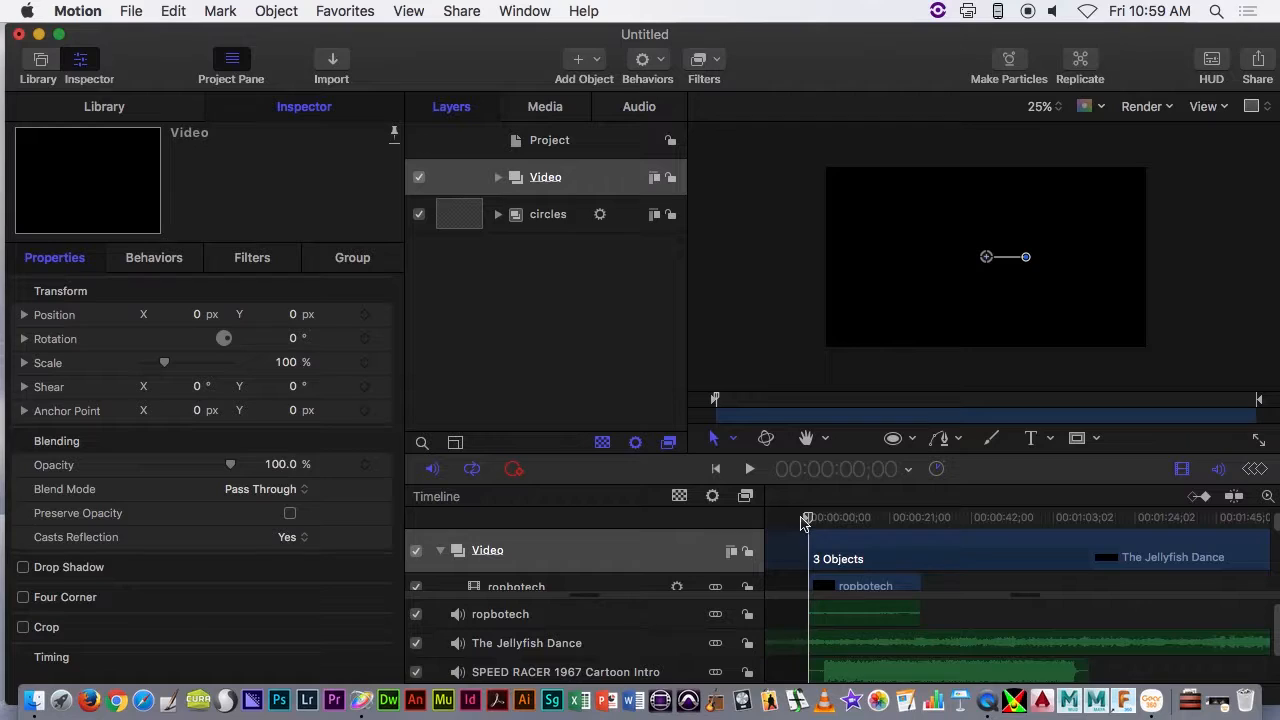
pyautogui.click(516, 469)
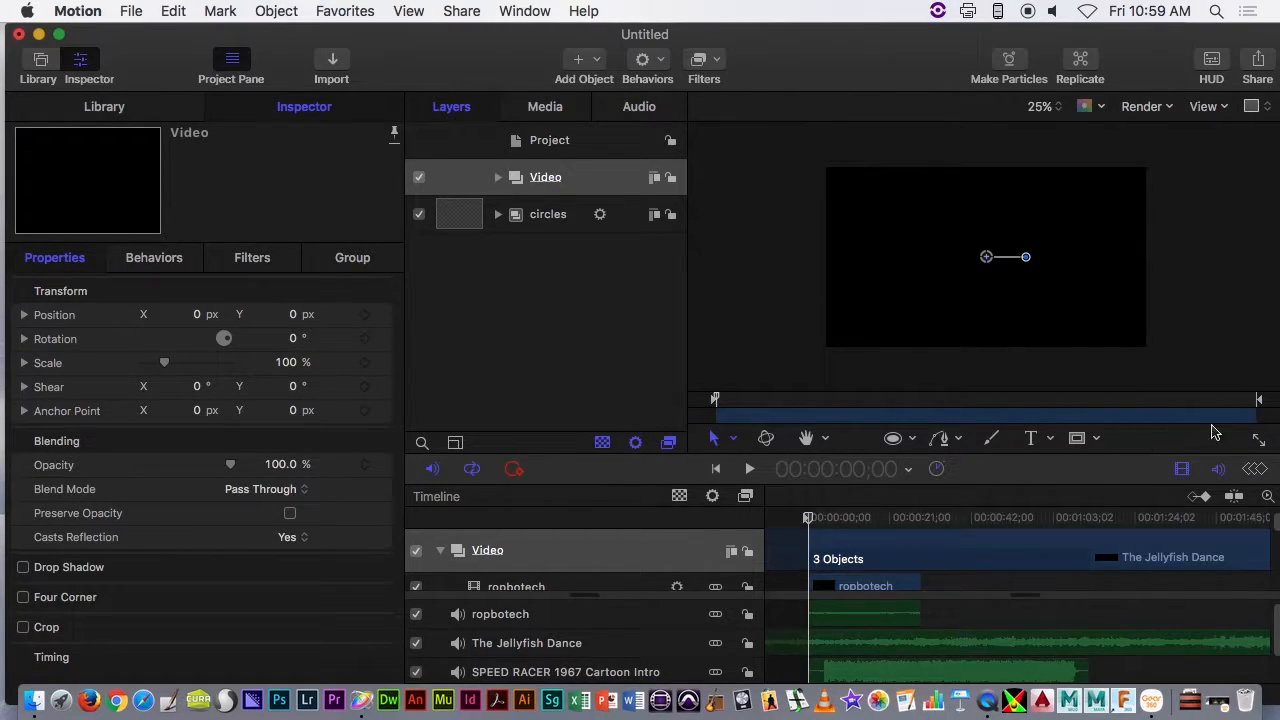
pyautogui.click(1261, 441)
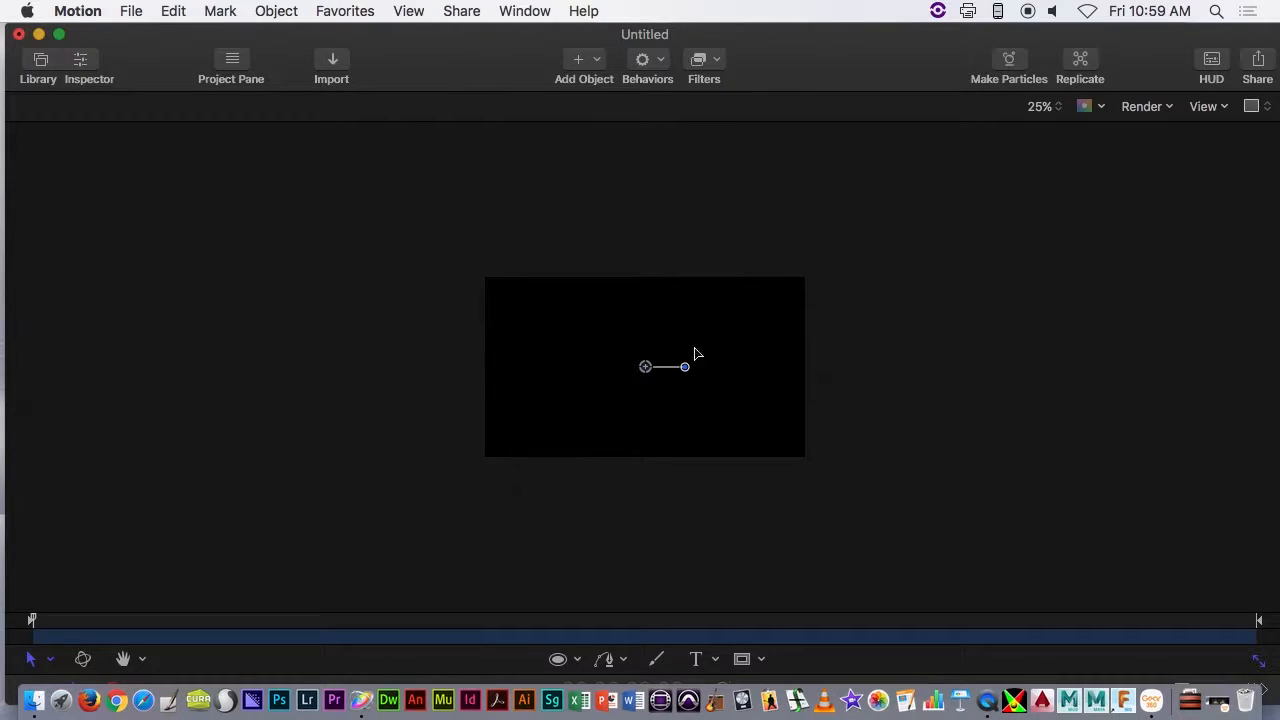
pyautogui.rightClick(798, 78)
pyautogui.click(829, 119)
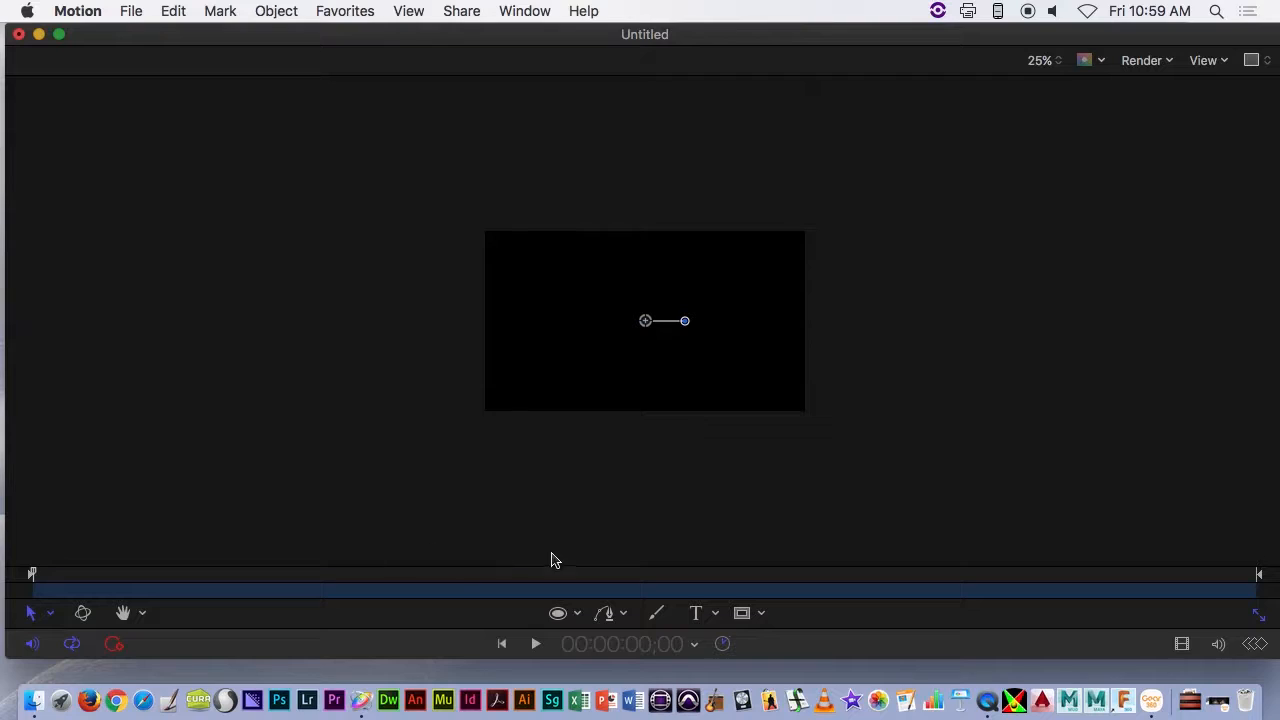
pyautogui.click(1045, 60)
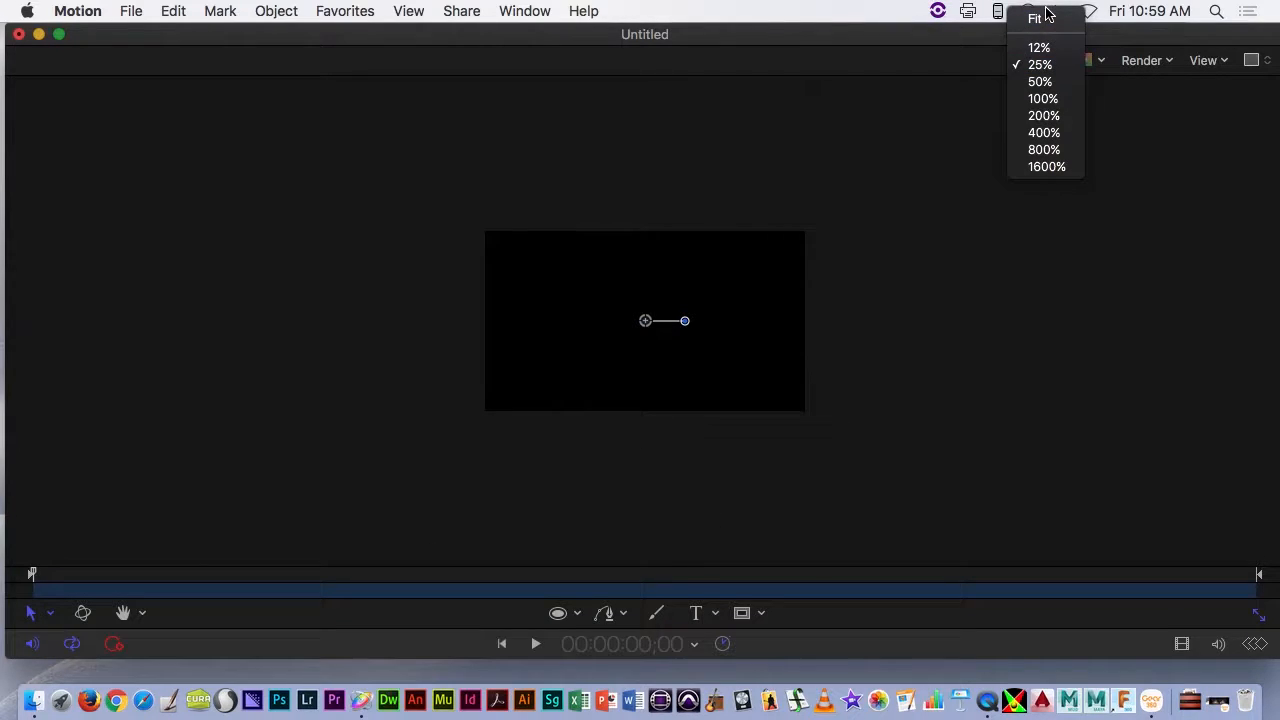
pyautogui.click(1038, 18)
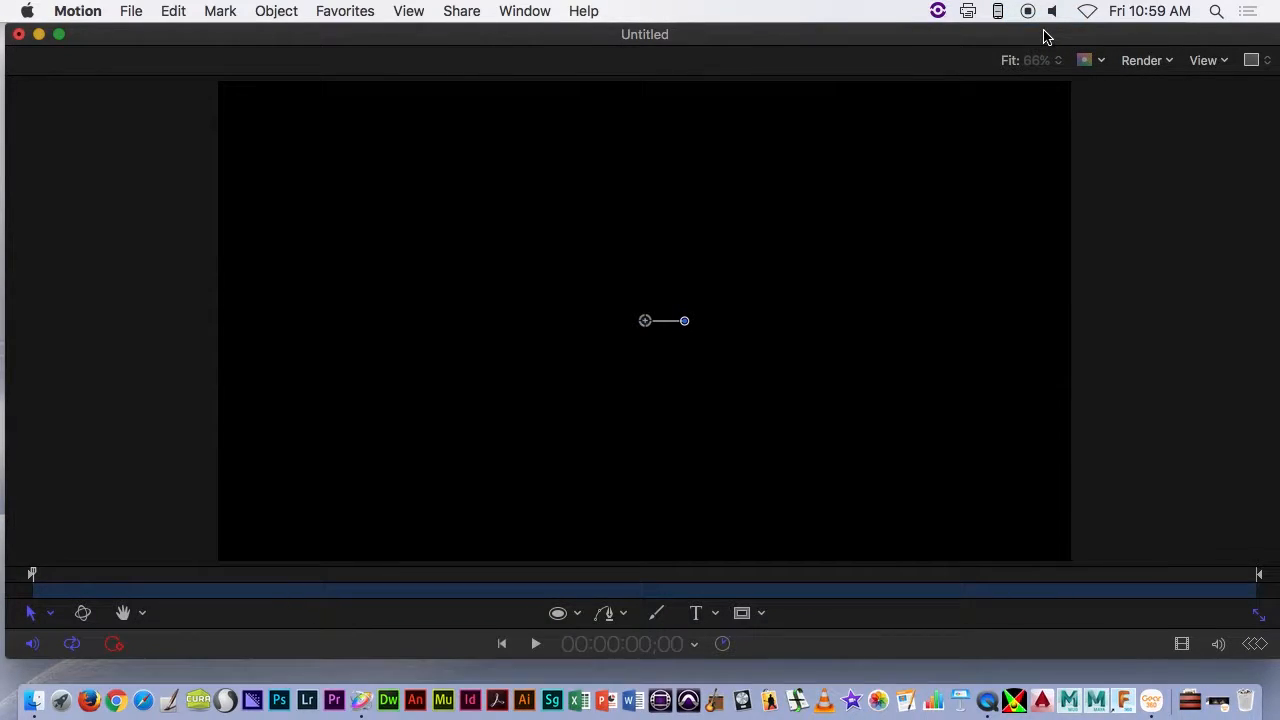
# - Play the project in the enlarged canvas to preview the circles and videos, stop at 00:00:13;04, and leave keyframe recording off
pyautogui.press('space')
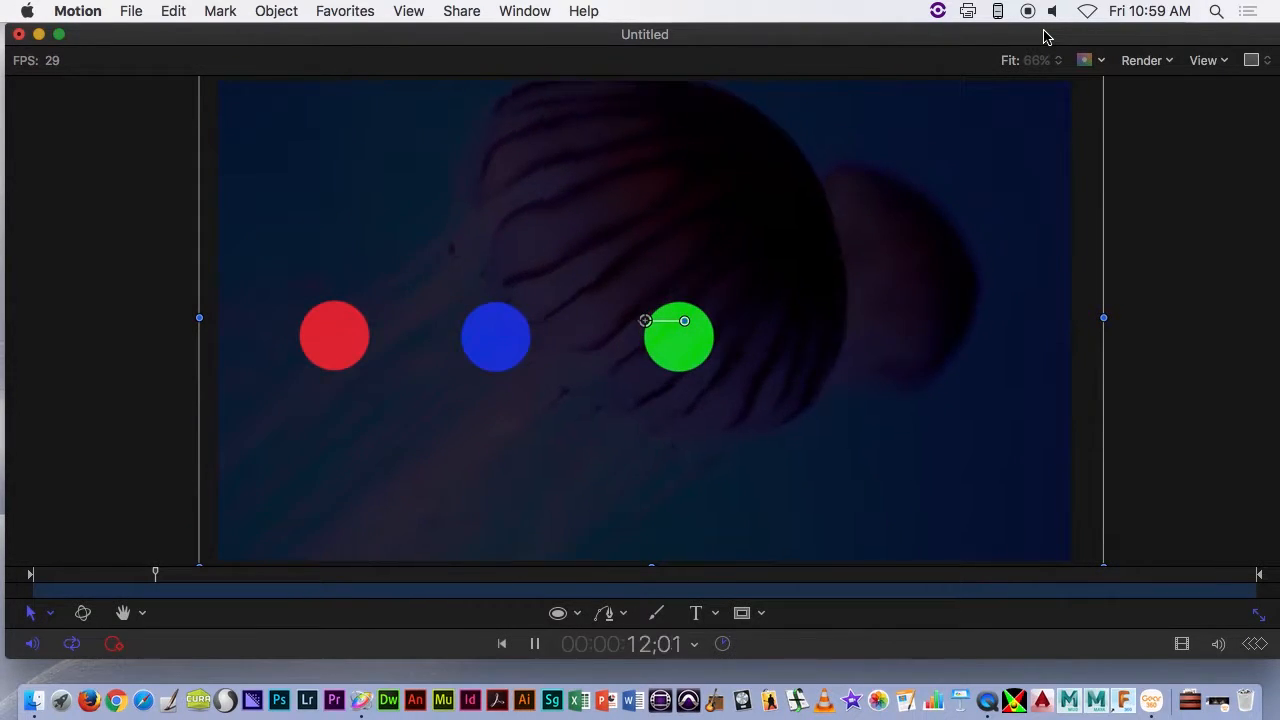
pyautogui.press('space')
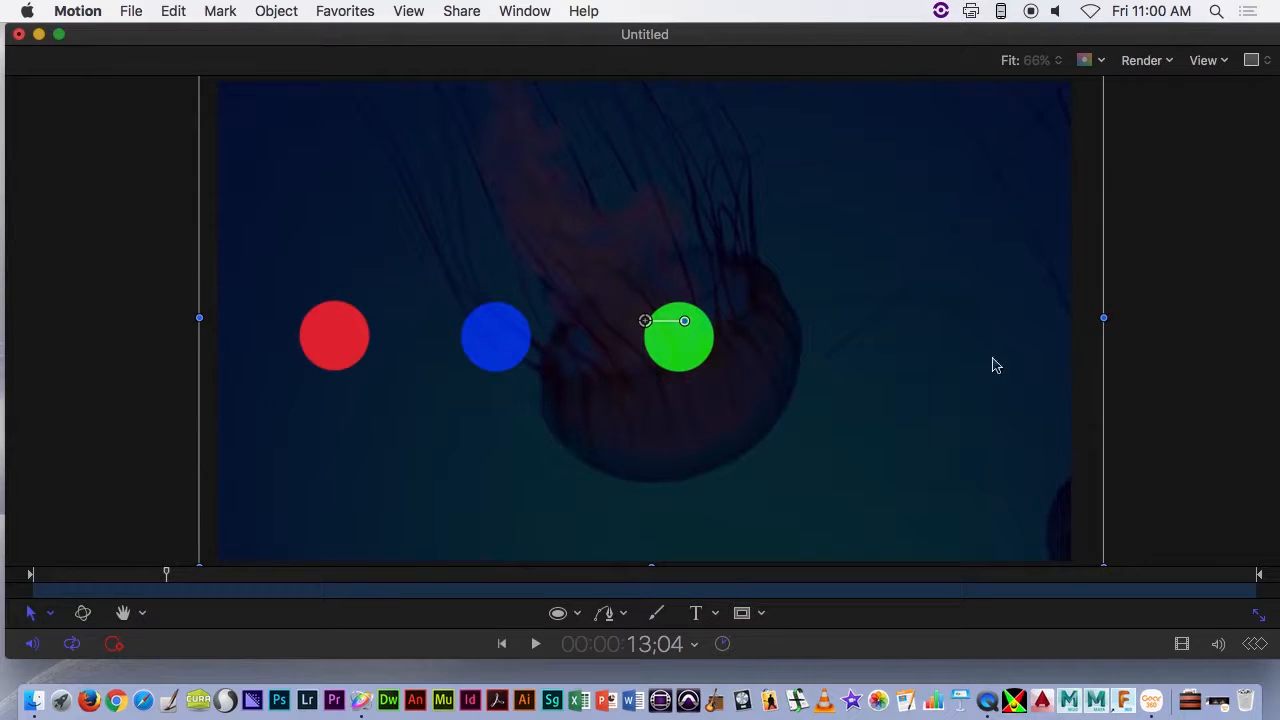
pyautogui.click(113, 646)
pyautogui.click(114, 643)
# - Save the project to the Desktop as "Project without recording" with Collect Media off
pyautogui.click(129, 10)
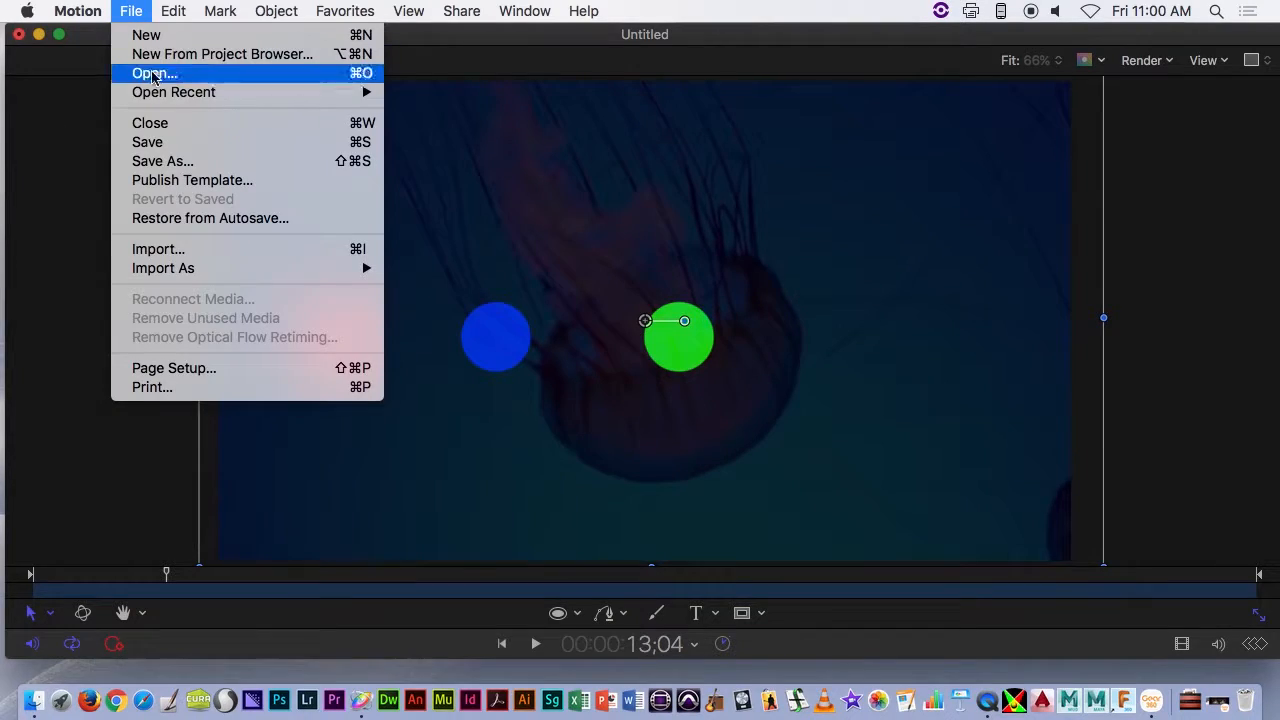
pyautogui.click(168, 139)
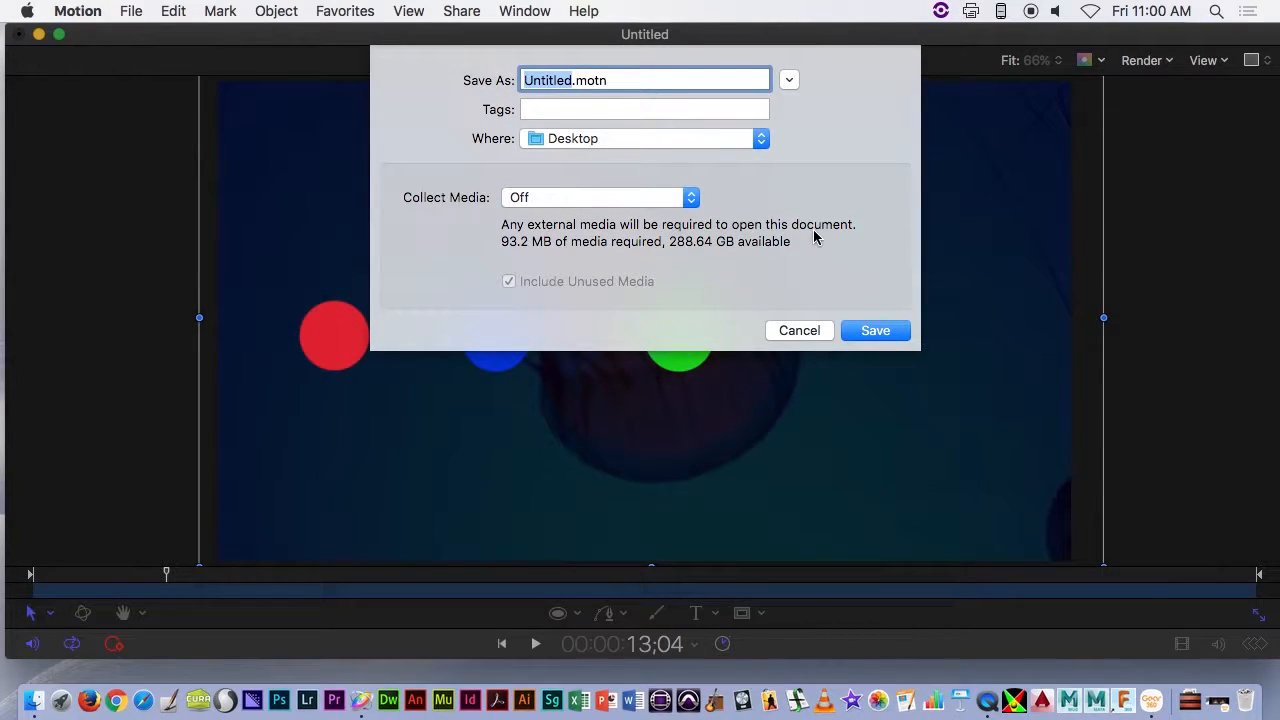
pyautogui.write('A')
pyautogui.press('BackSpace')
pyautogui.write('Prec')
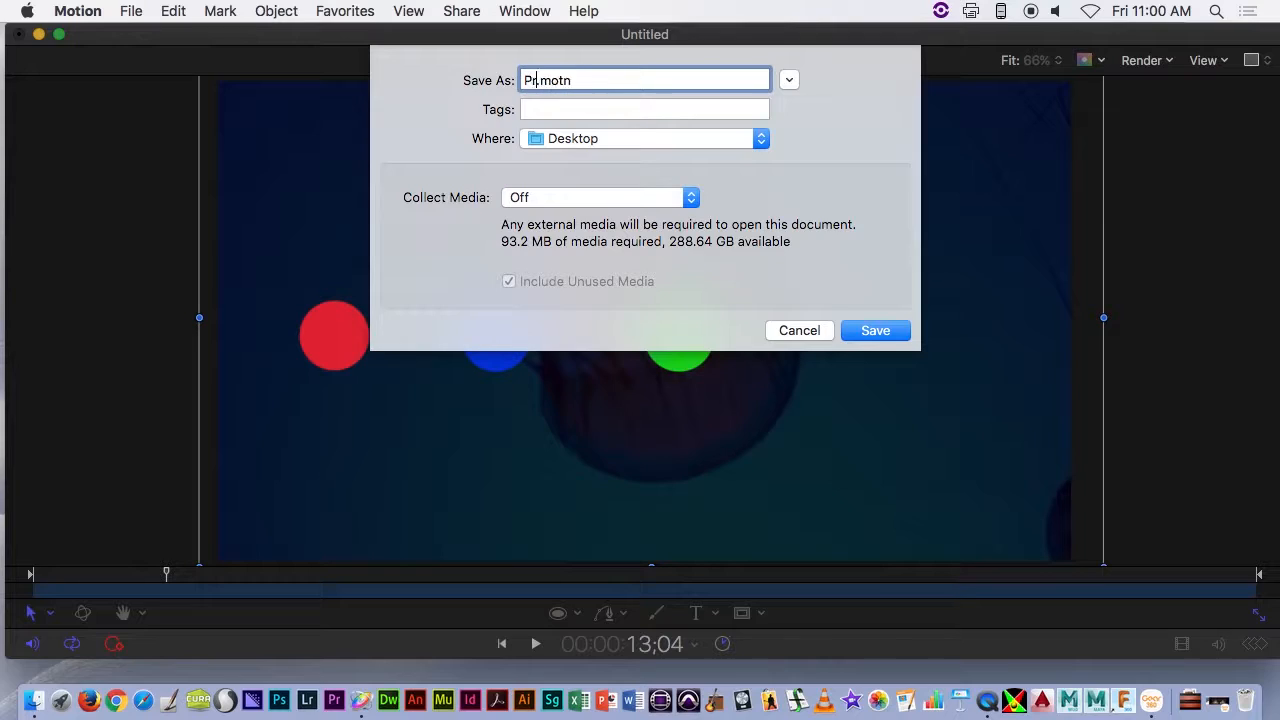
pyautogui.press('BackSpace')
pyautogui.press('BackSpace')
pyautogui.write('o')
pyautogui.write('ject without')
pyautogui.write(' recording')
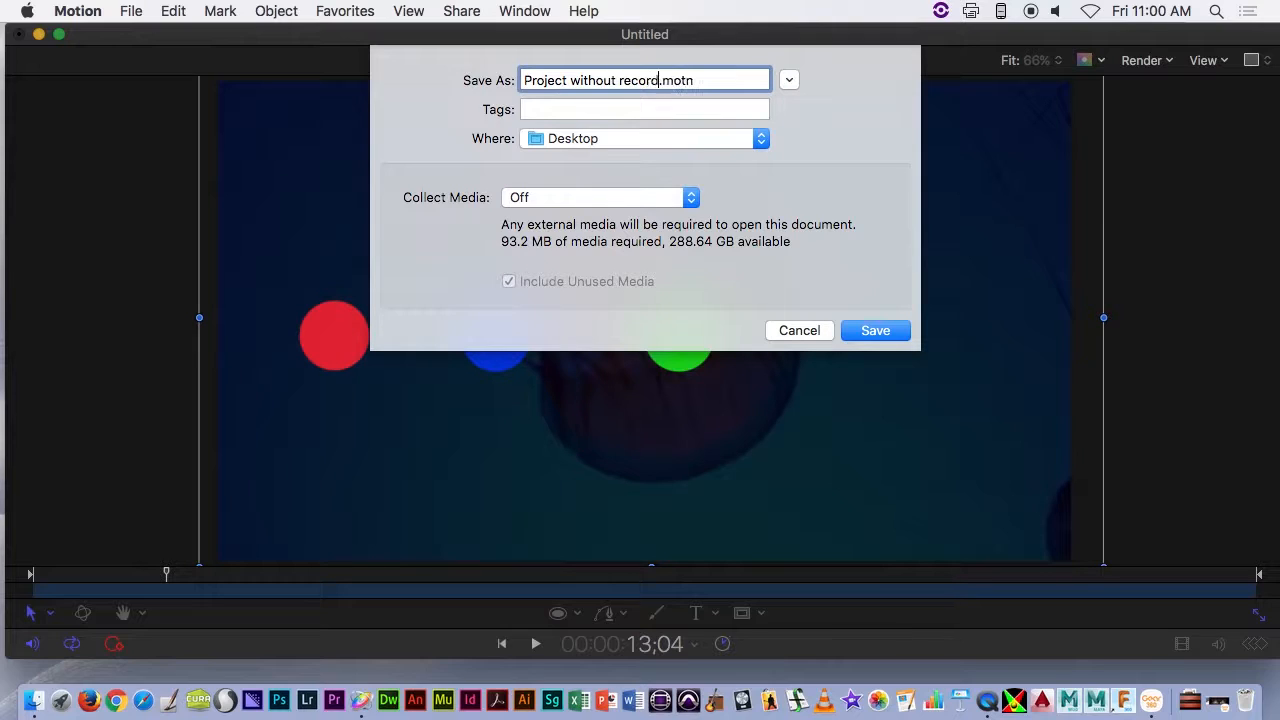
pyautogui.press('Return')
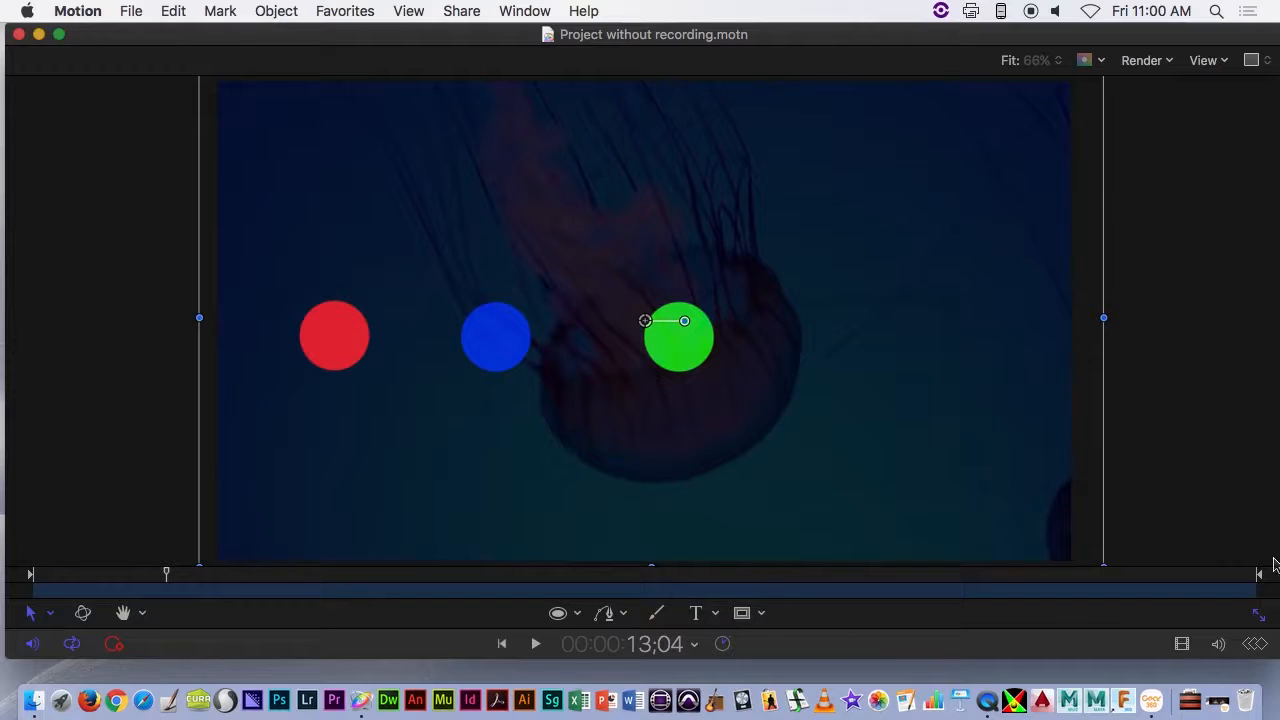
# - Restore the editing panes and disable the ropbotech, The Jellyfish Dance and SPEED RACER 1967 Cartoon Intro audio tracks in the timeline
pyautogui.click(1259, 614)
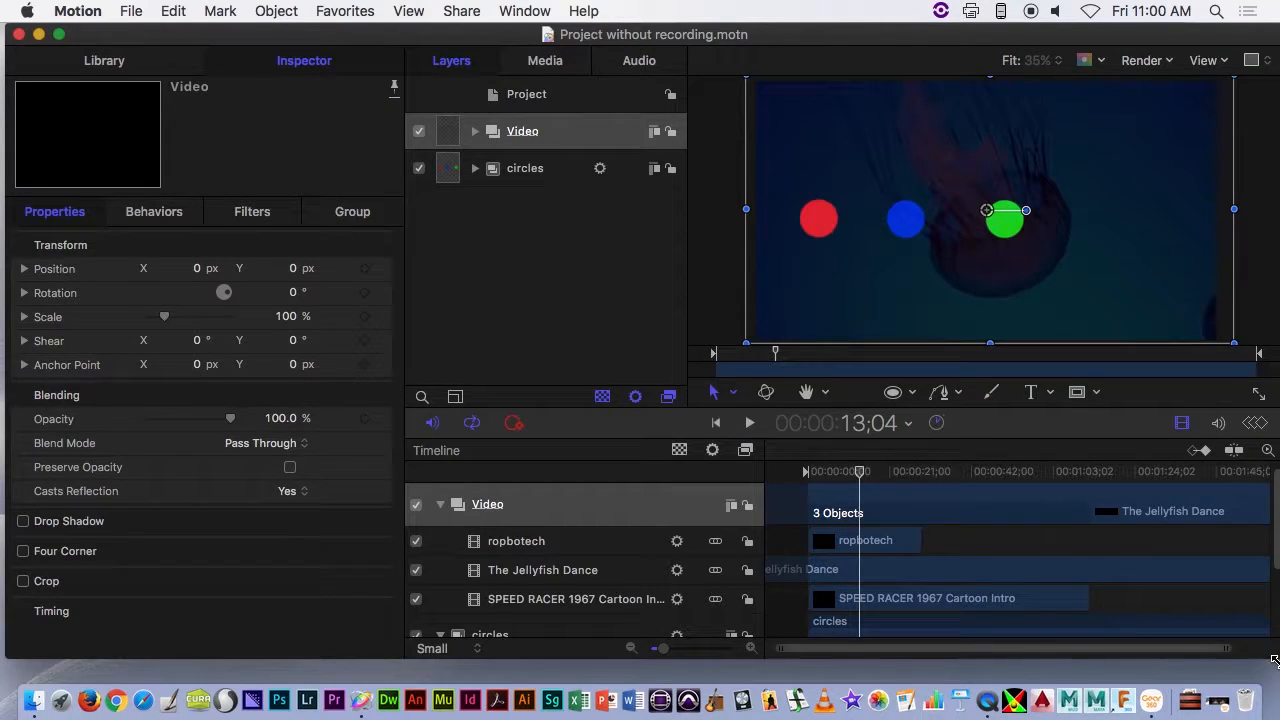
pyautogui.click(1216, 424)
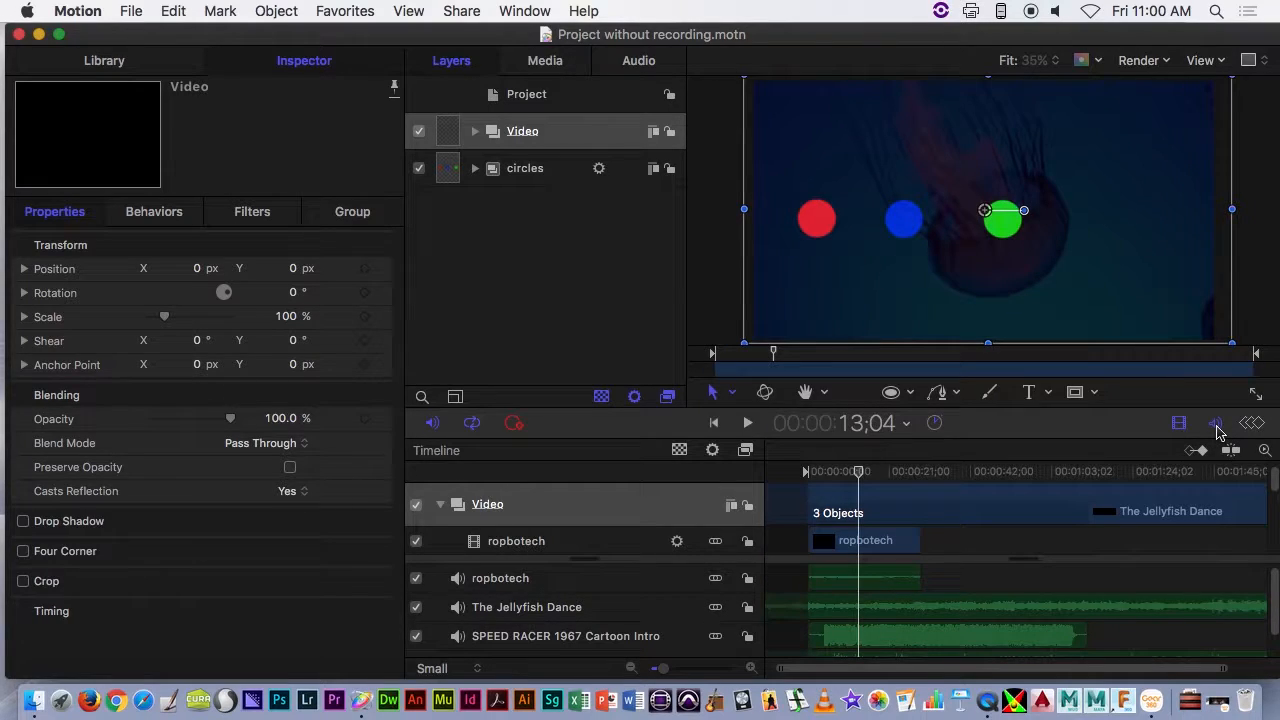
pyautogui.click(1216, 424)
pyautogui.click(1216, 424)
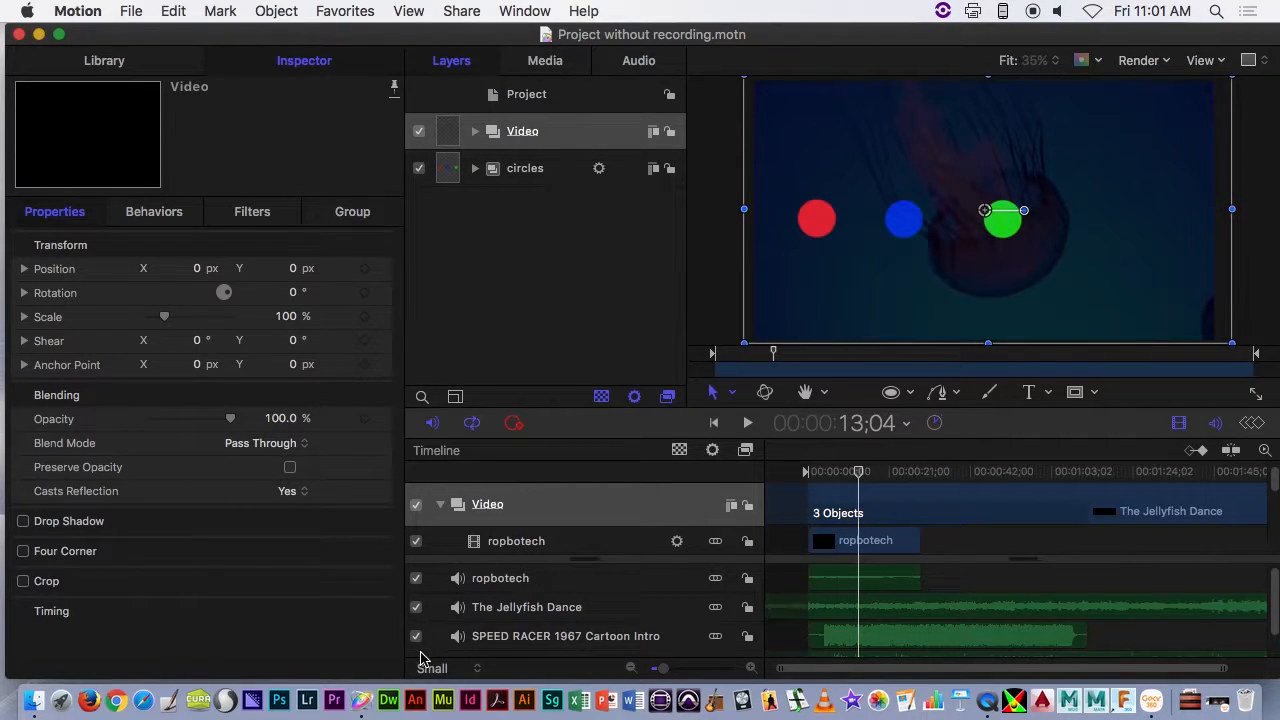
pyautogui.scroll(-1, 427, 637)
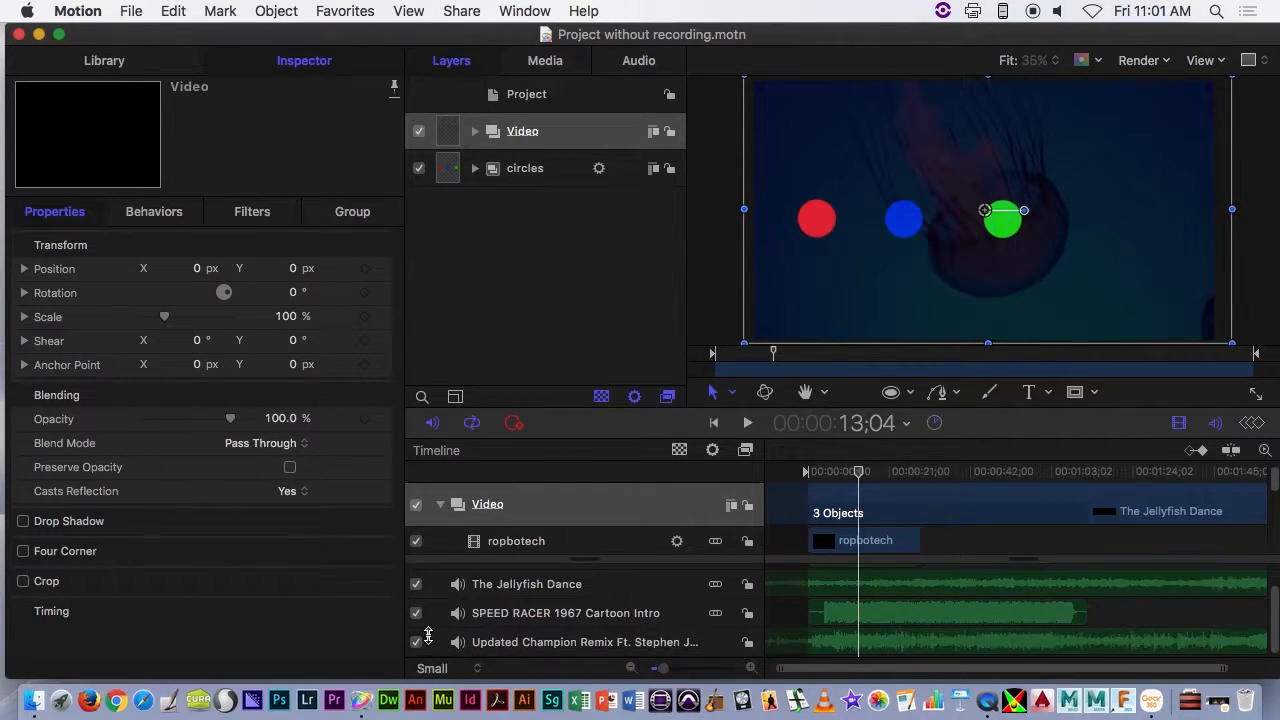
pyautogui.scroll(1, 427, 636)
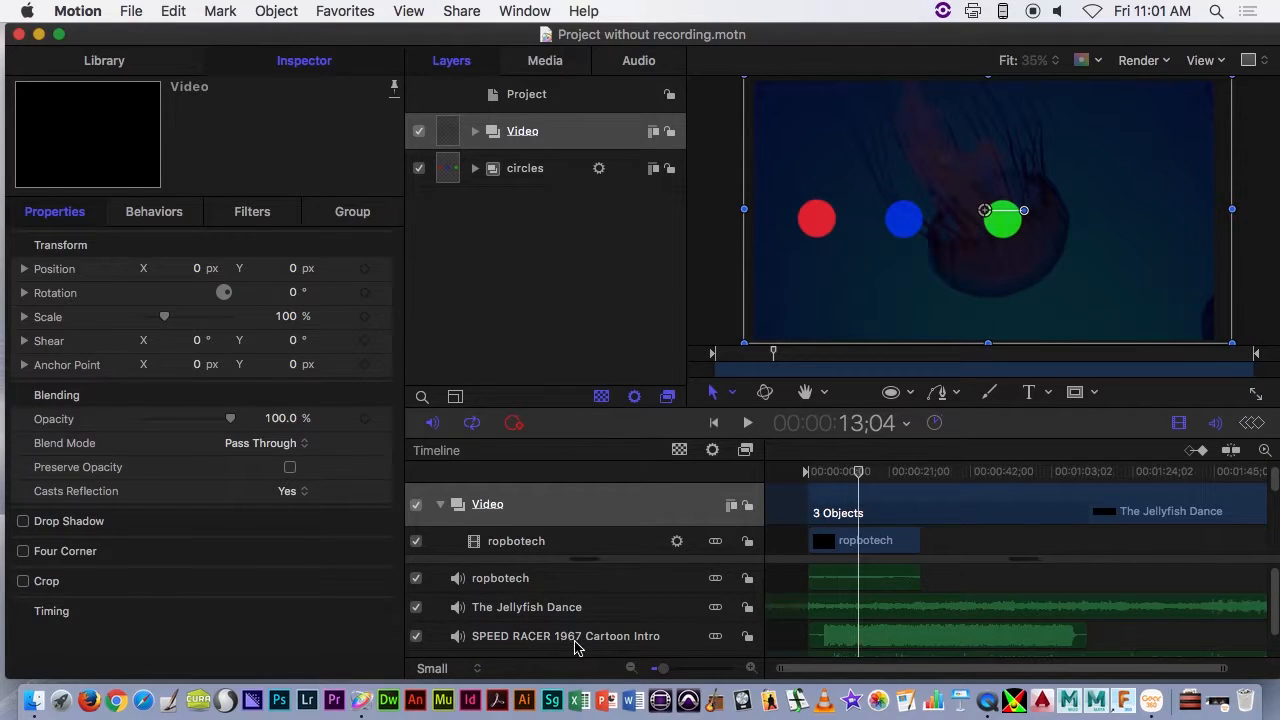
pyautogui.click(416, 636)
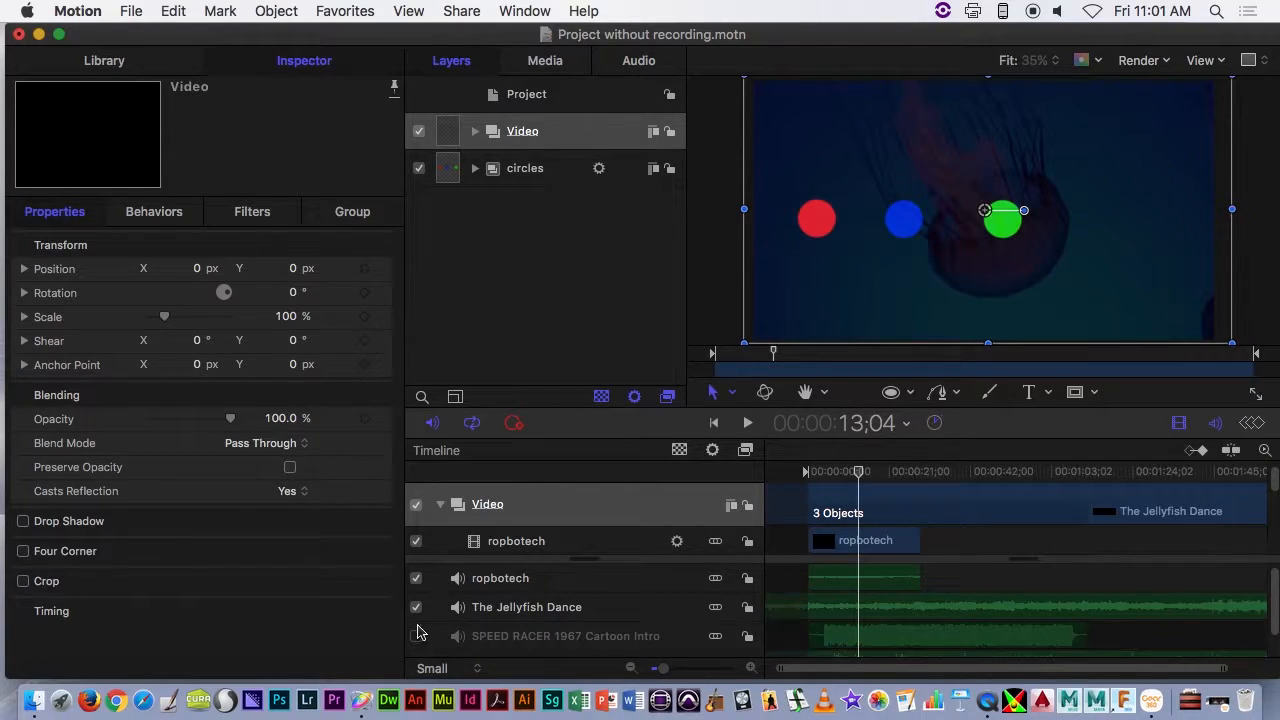
pyautogui.click(416, 607)
pyautogui.click(416, 578)
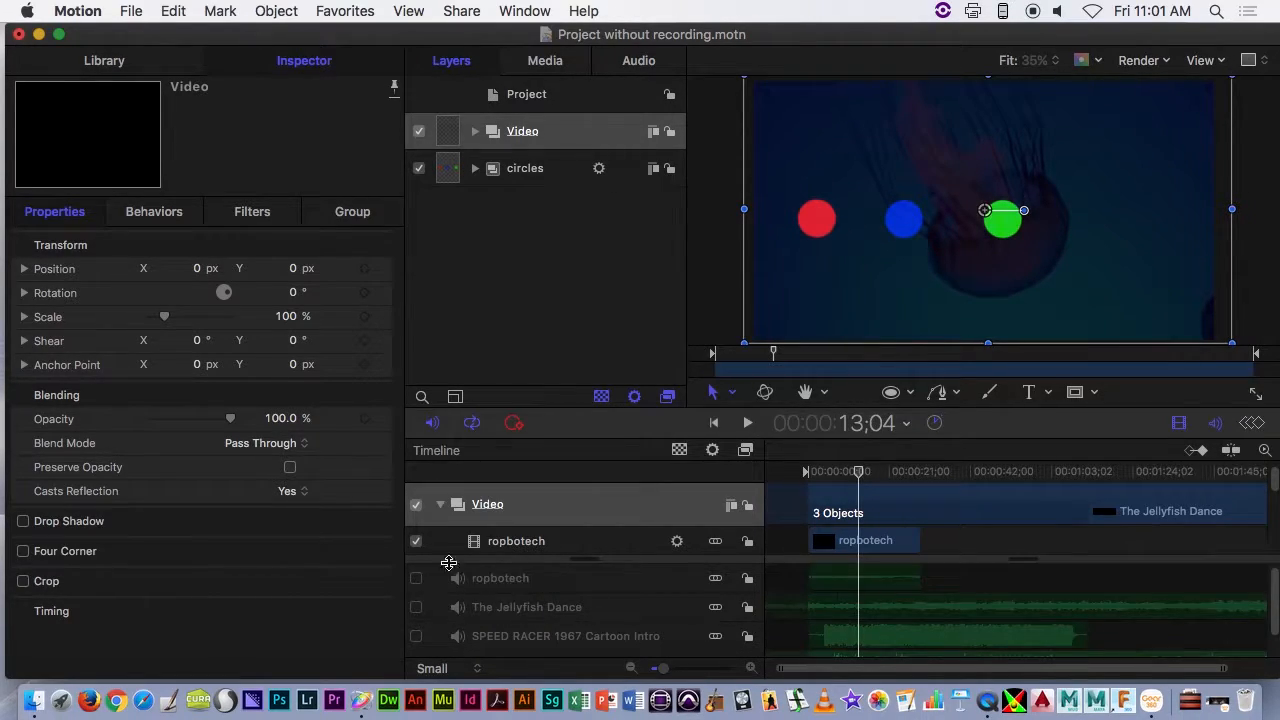
# - Look over the project's audio track list, hide the audio timeline, and check the Keyframe Editor before closing it
pyautogui.click(660, 60)
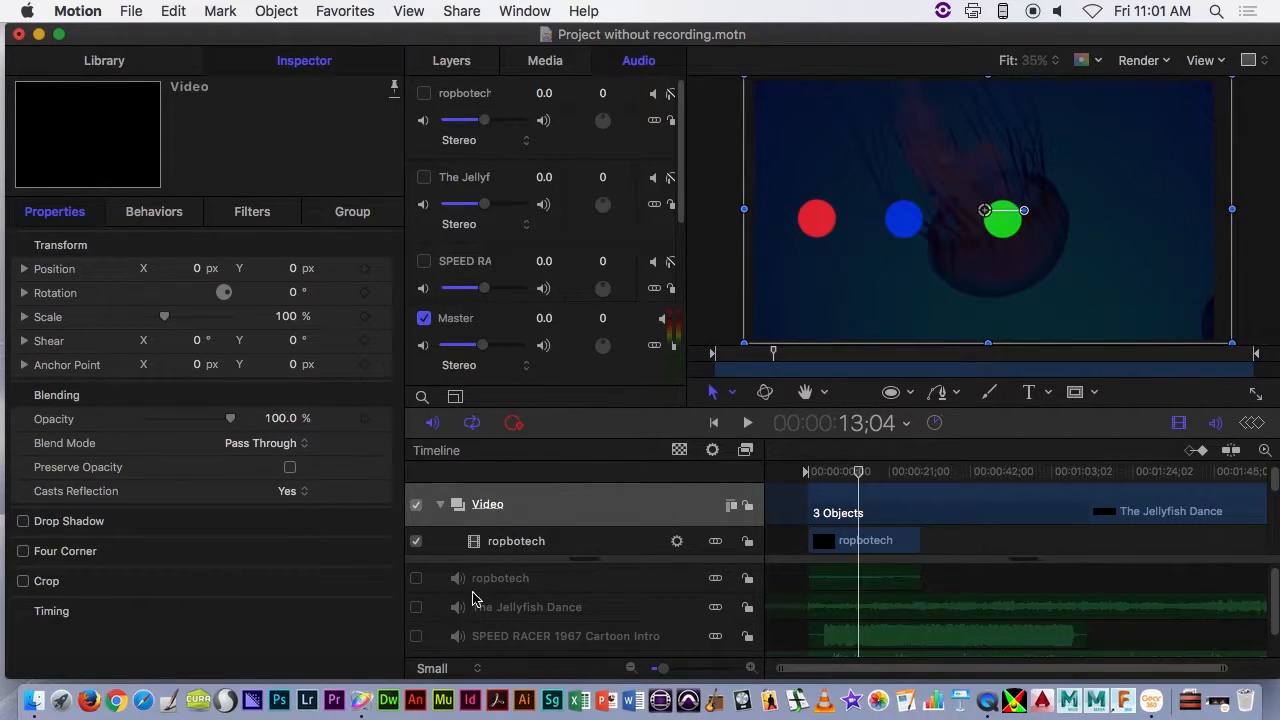
pyautogui.click(1216, 423)
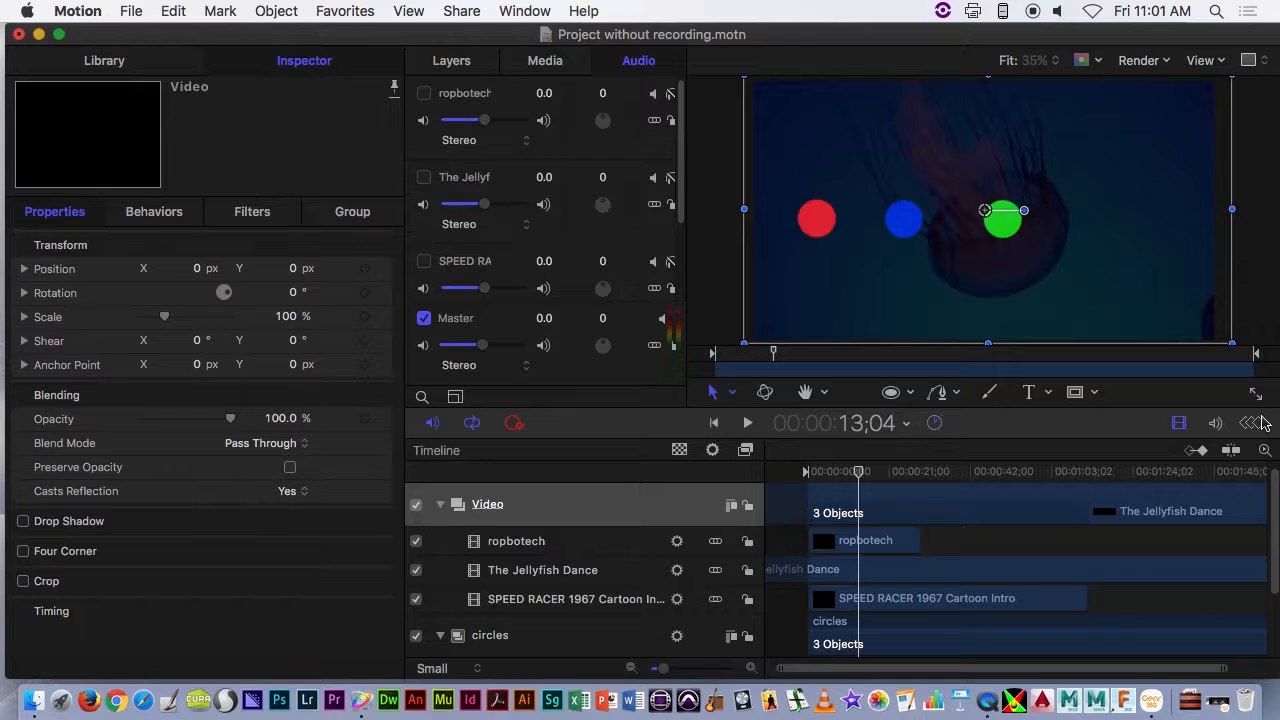
pyautogui.click(1262, 426)
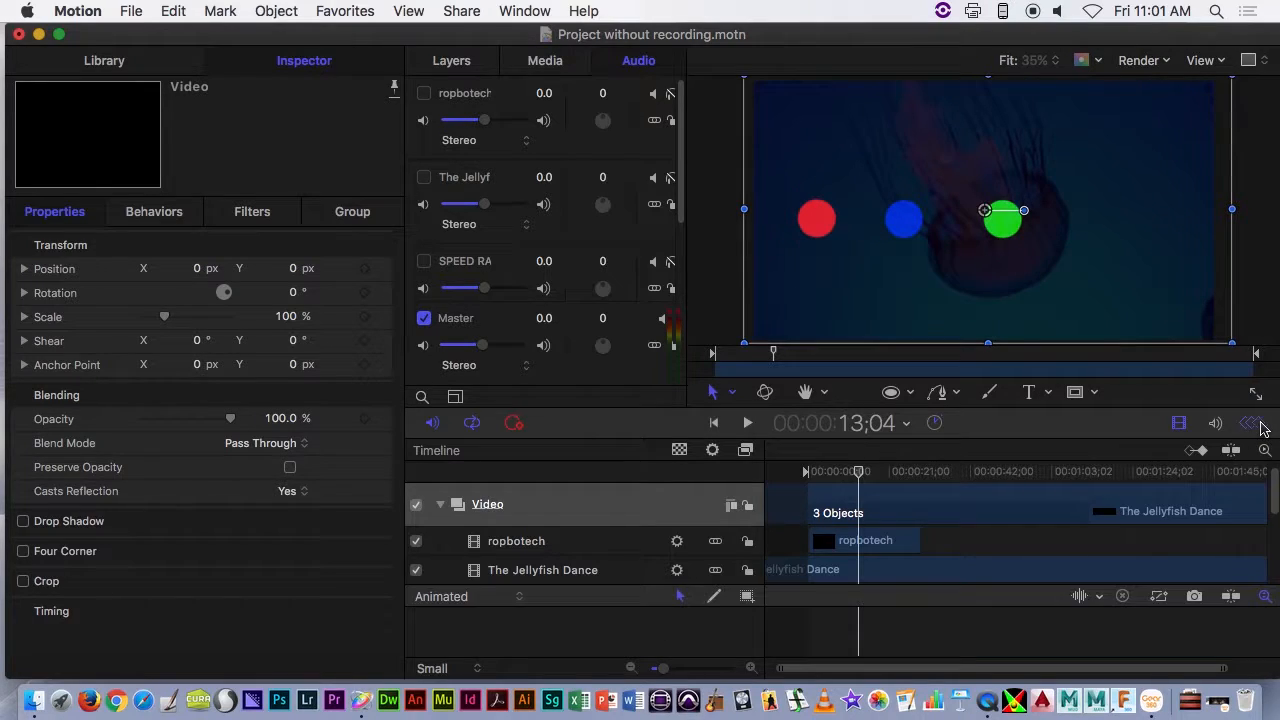
pyautogui.click(1261, 427)
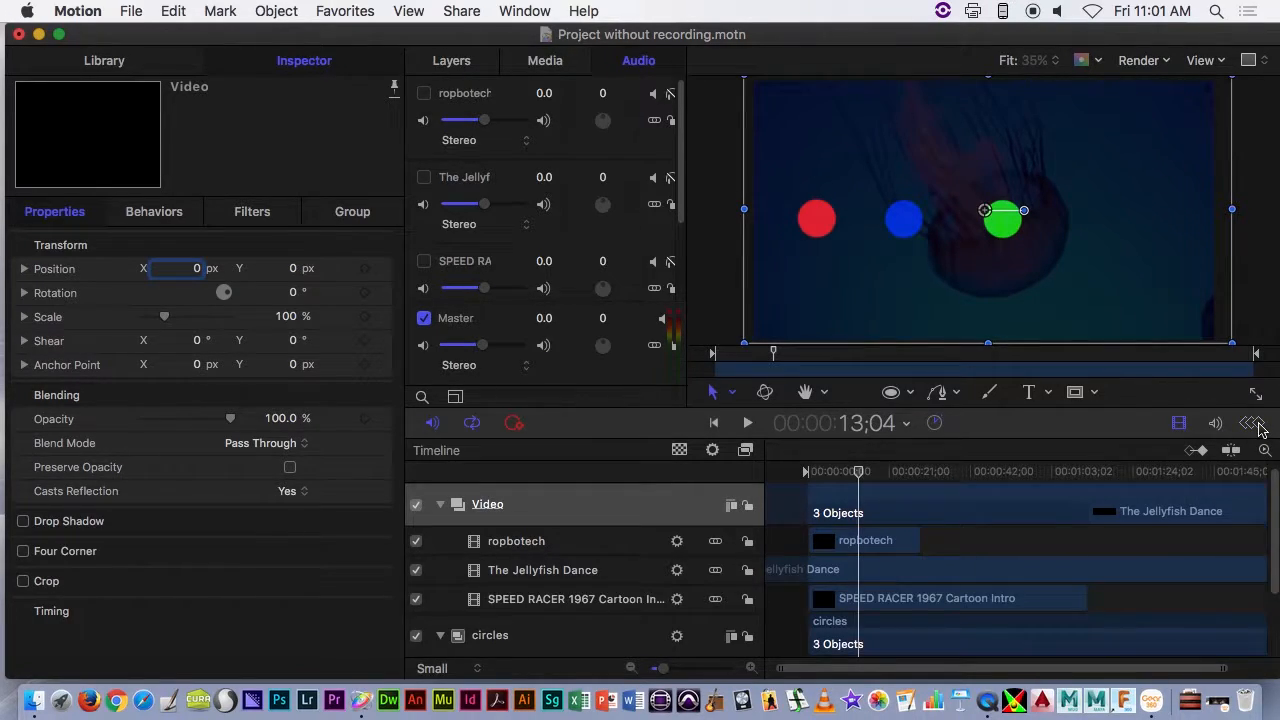
# - Show the Keyframe Editor and display the curves of circle A's MIDI behavior in the circles group
pyautogui.click(1261, 427)
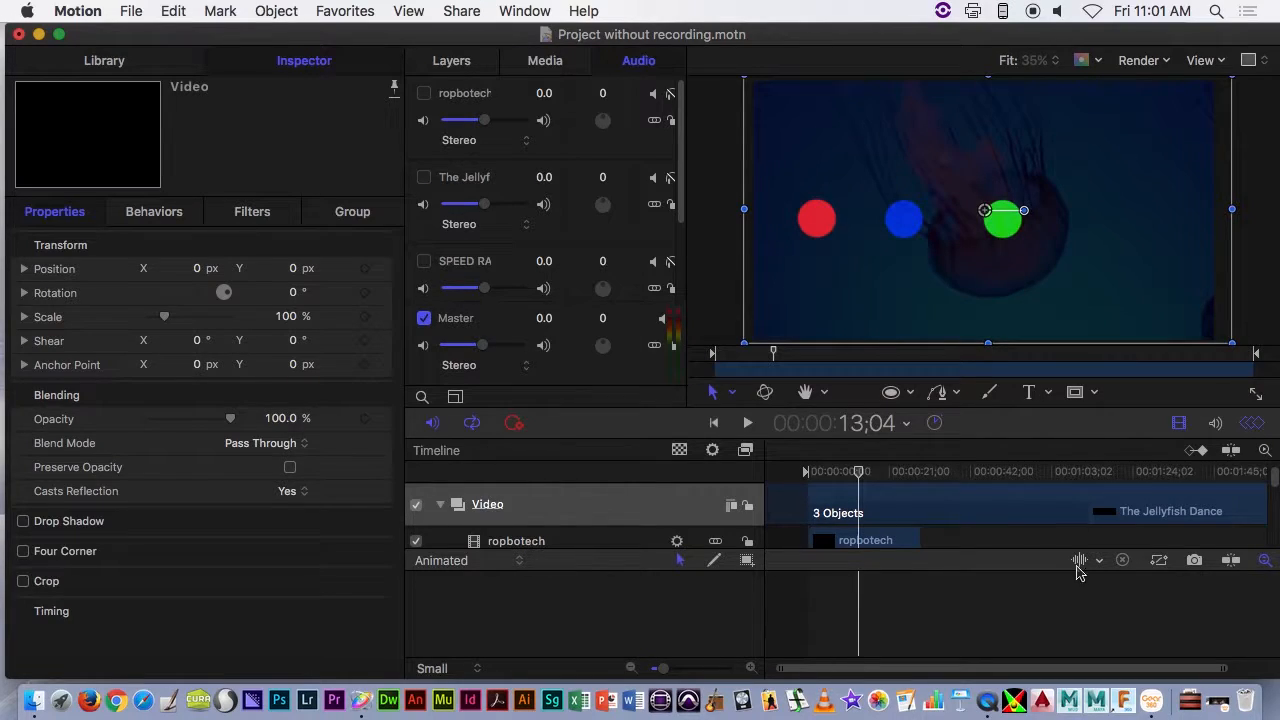
pyautogui.click(468, 58)
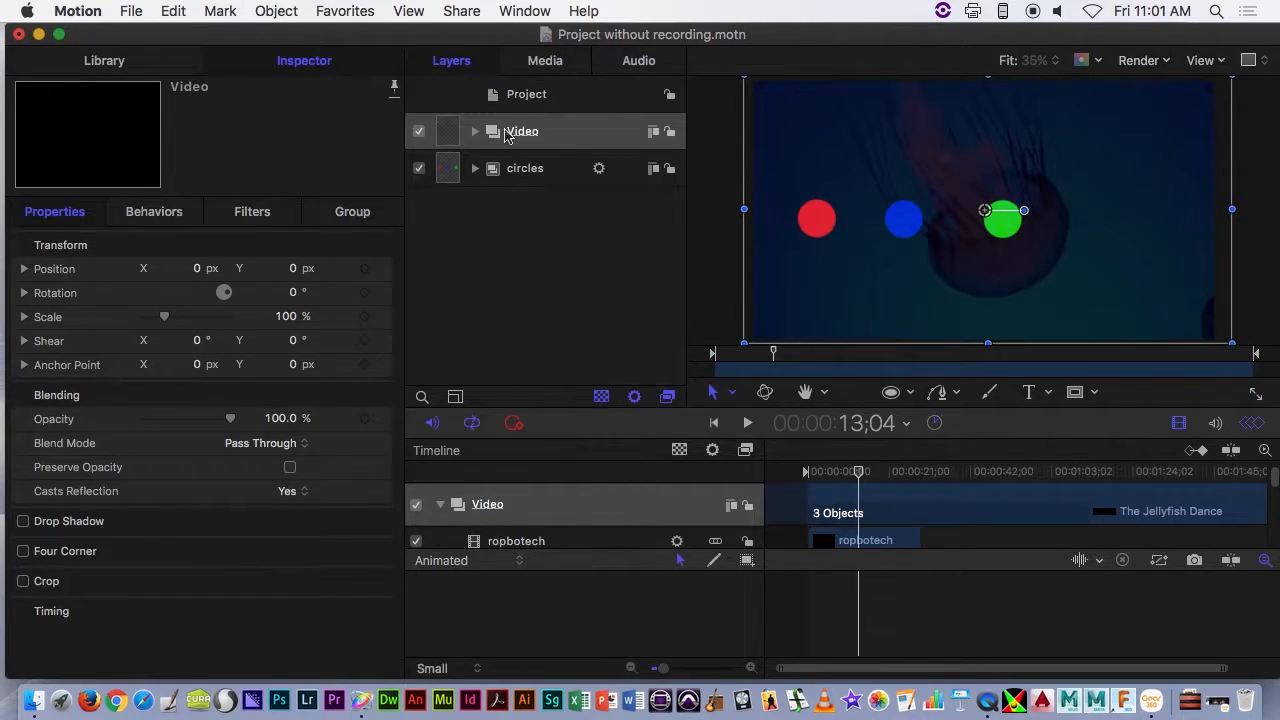
pyautogui.click(475, 169)
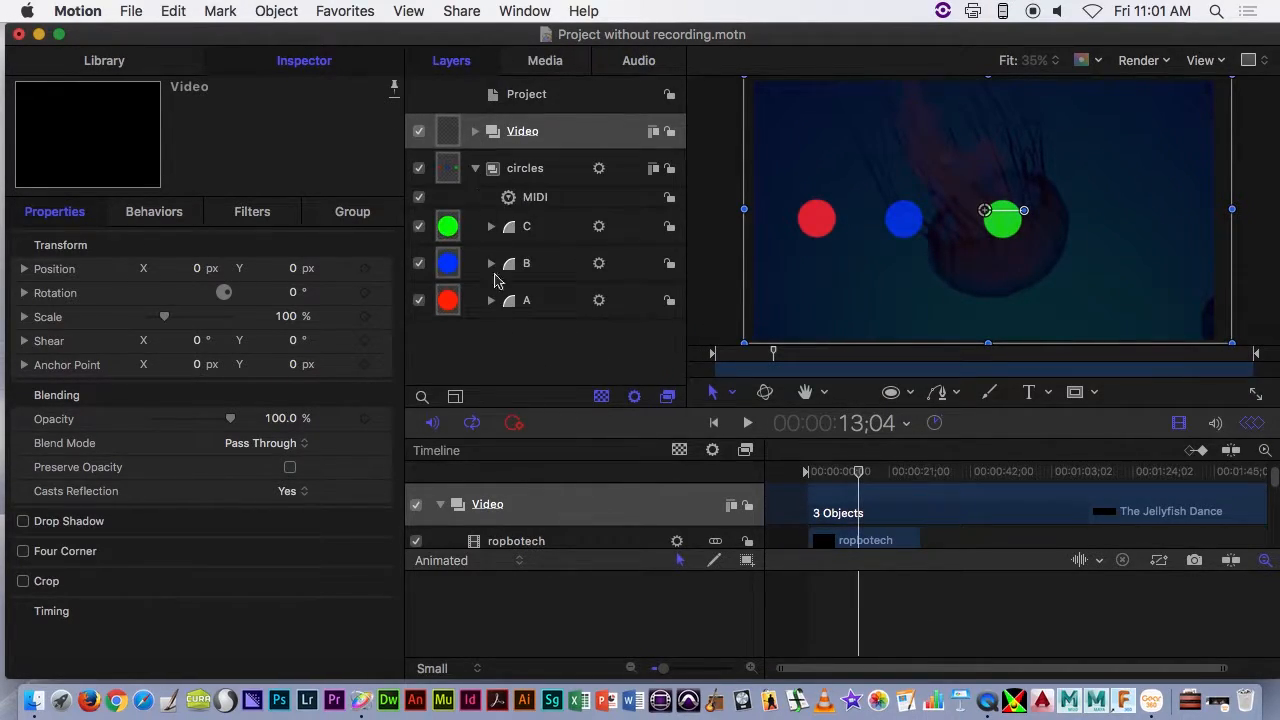
pyautogui.click(492, 302)
pyautogui.click(551, 331)
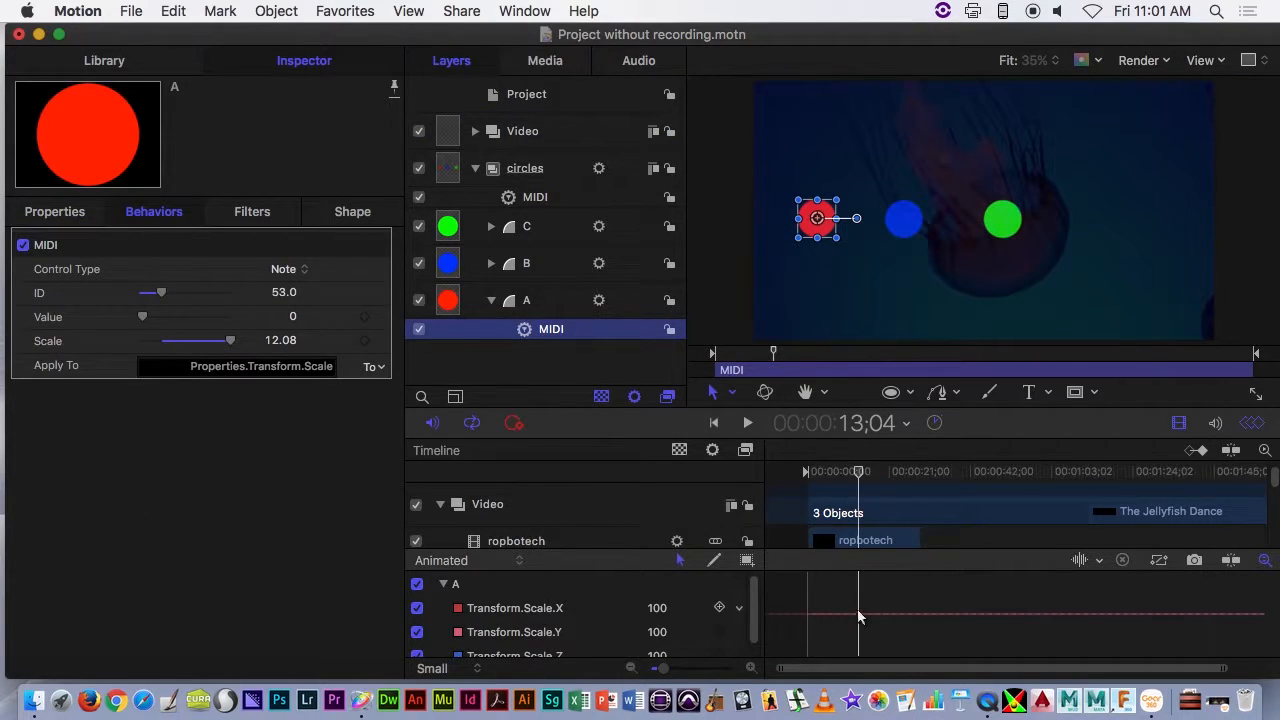
# - Check the MIDI behavior settings and scale curves of circle B, leaving circles A and B collapsed
pyautogui.click(491, 300)
pyautogui.click(598, 265)
pyautogui.click(596, 266)
pyautogui.click(491, 263)
pyautogui.click(530, 293)
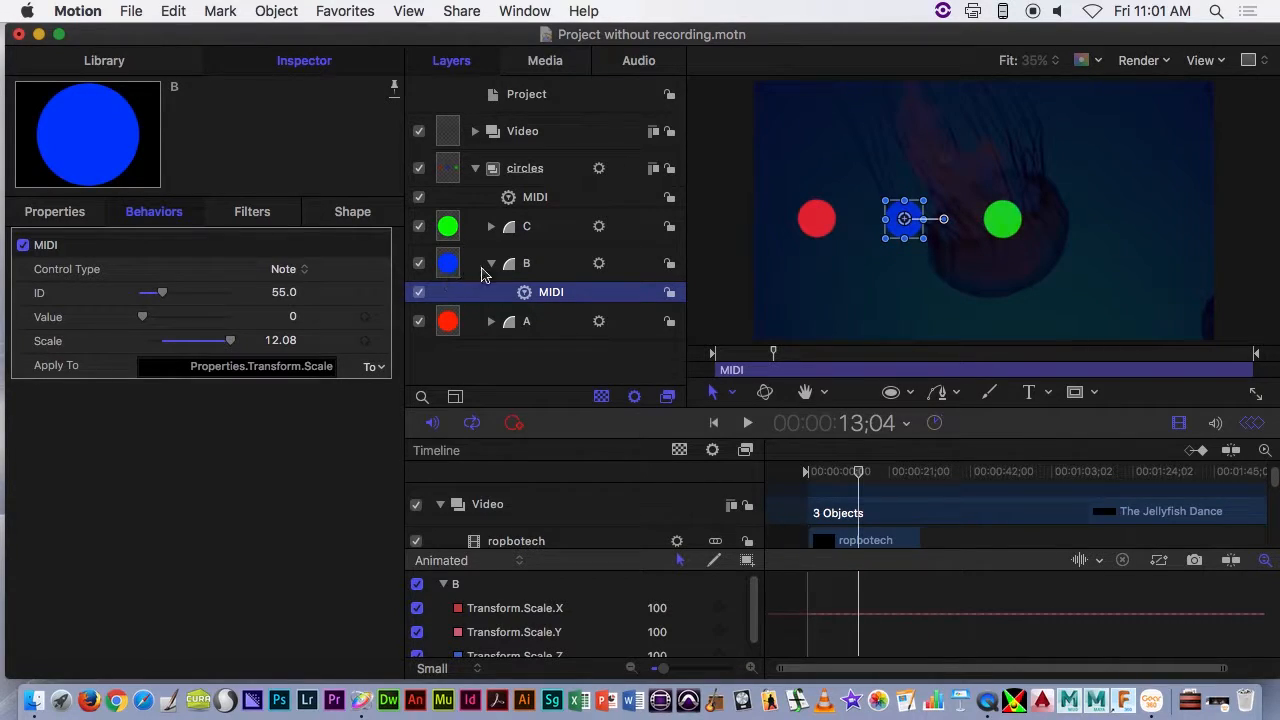
pyautogui.click(491, 263)
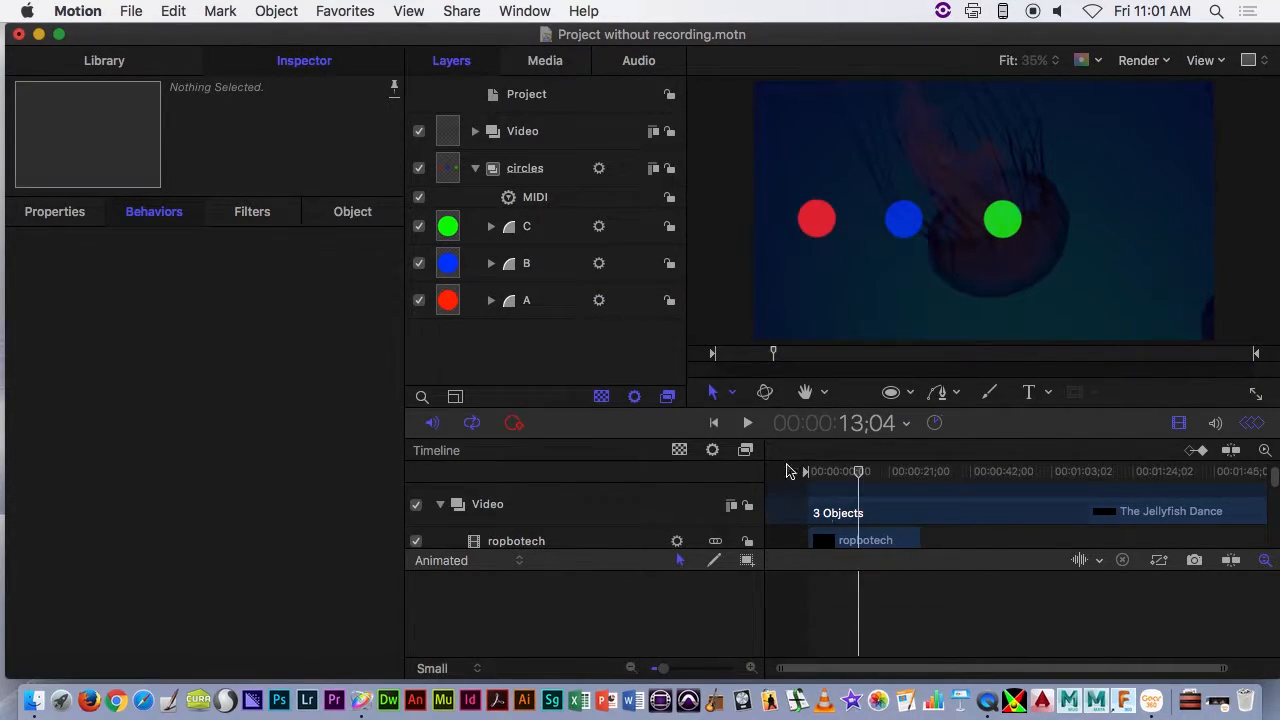
# - Record a live MIDI performance as keyframes from the project start to 00:00:31;21 and leave keyframe recording off
pyautogui.moveTo(858, 471); pyautogui.dragTo(723, 474)
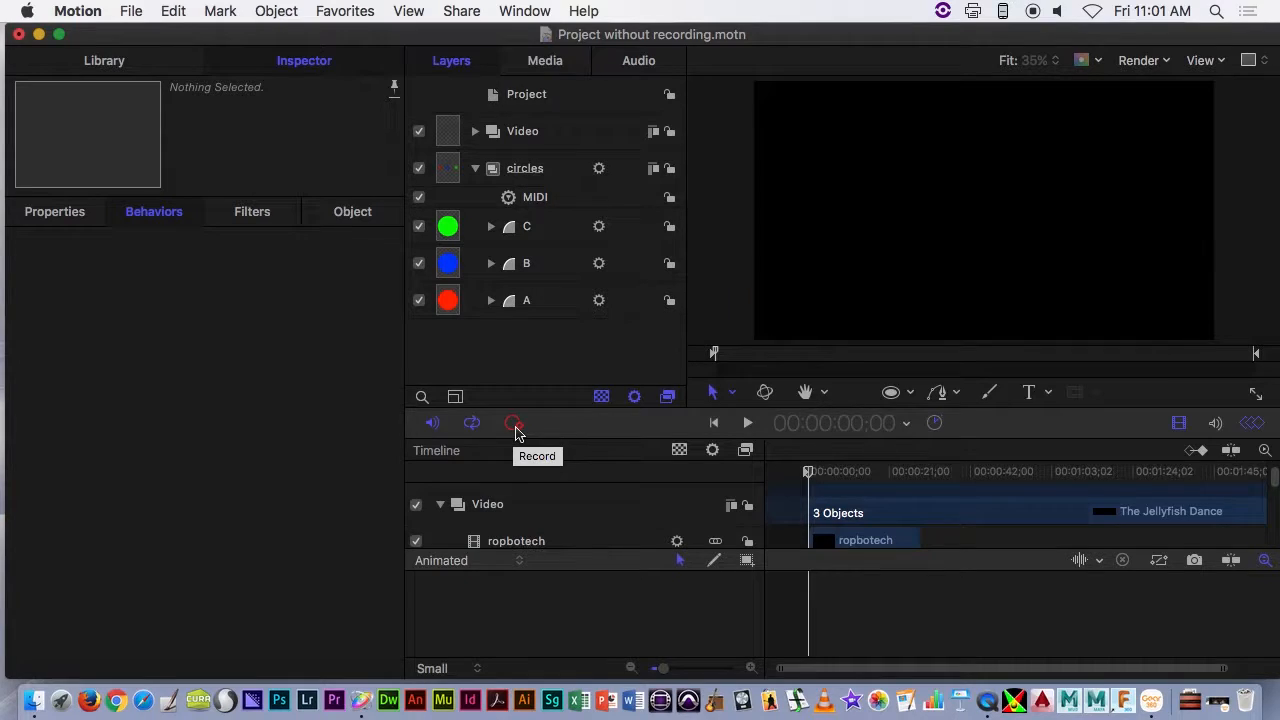
pyautogui.click(513, 424)
pyautogui.press('space')
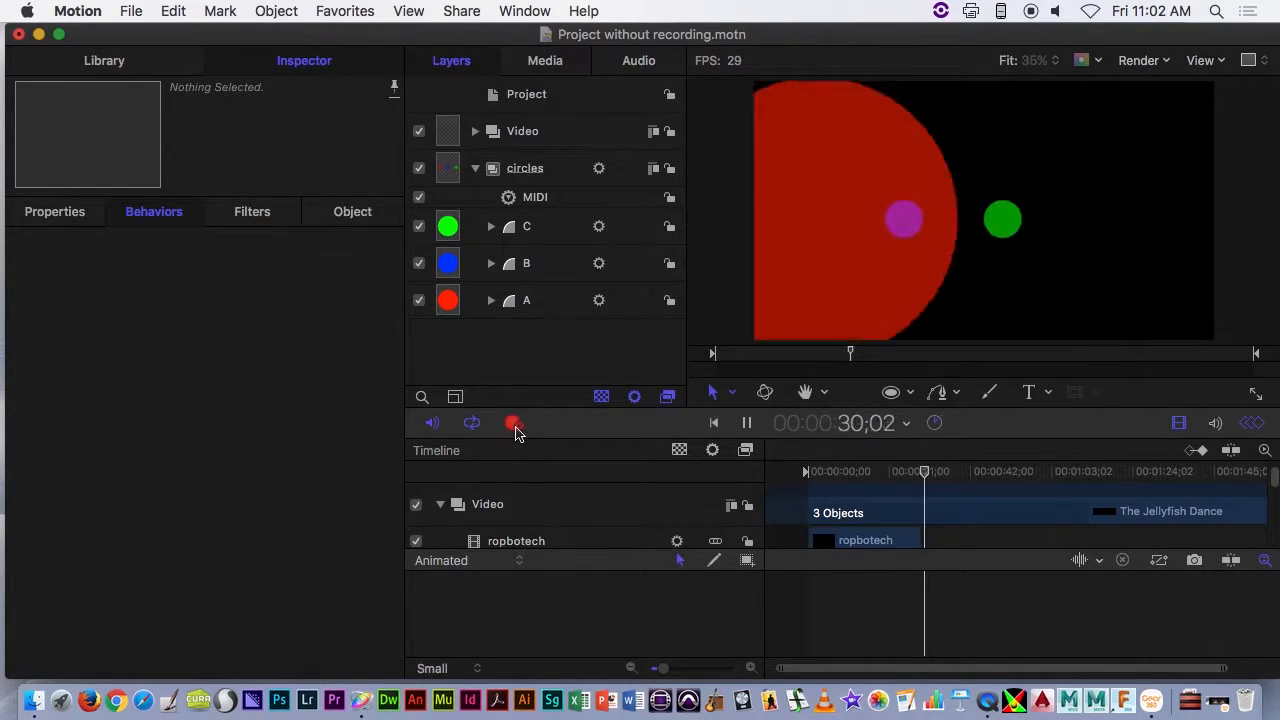
pyautogui.press('space')
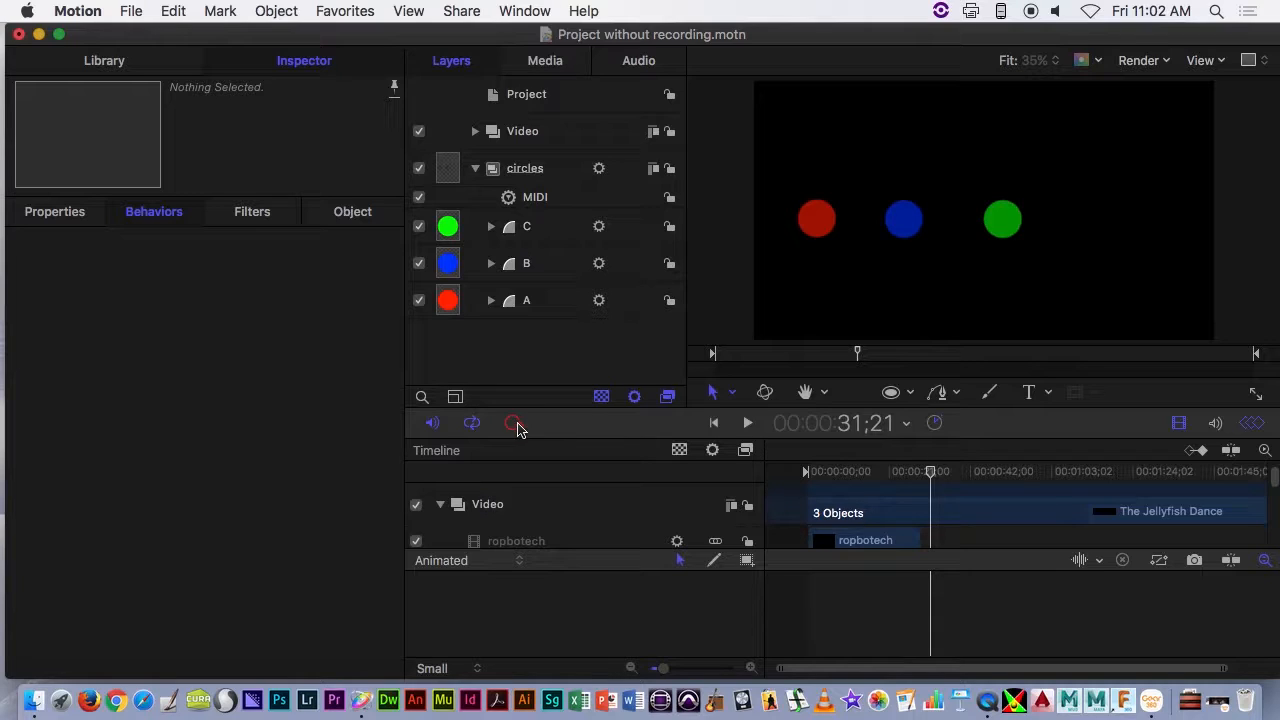
# - Examine the recorded Value keyframes of circle A's MIDI behavior alongside the circle's scale curves
pyautogui.click(492, 302)
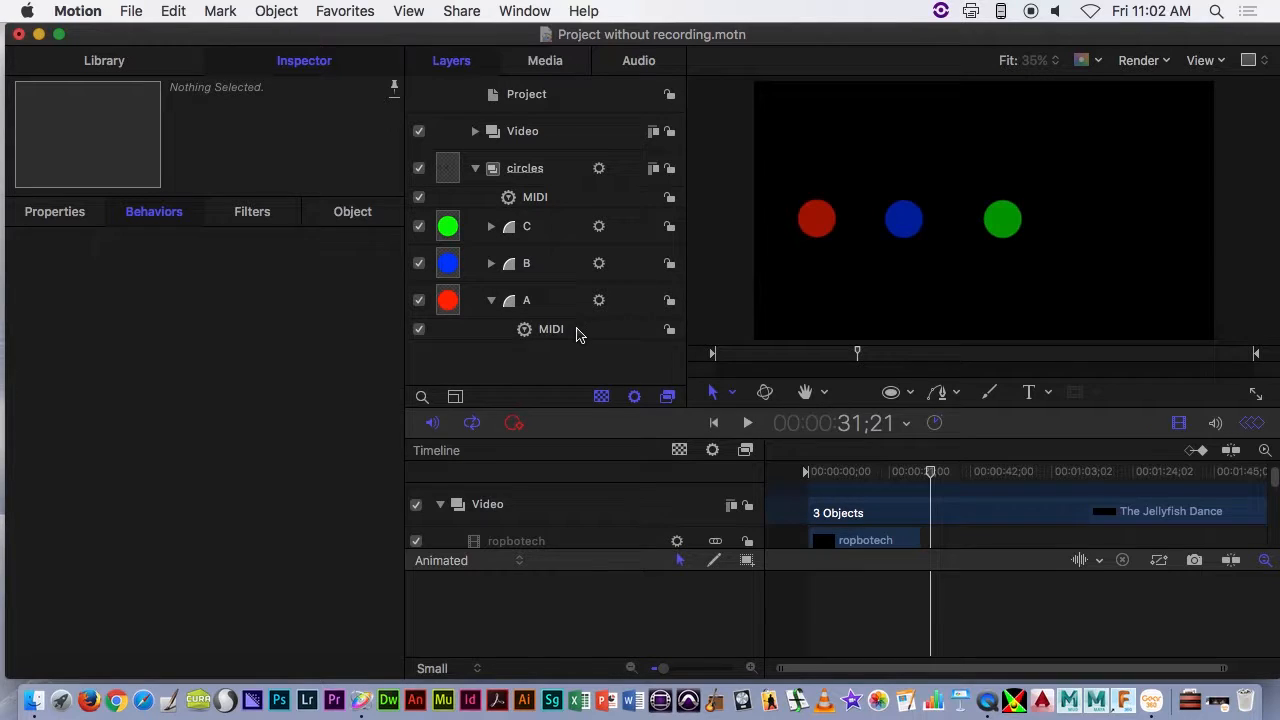
pyautogui.click(576, 333)
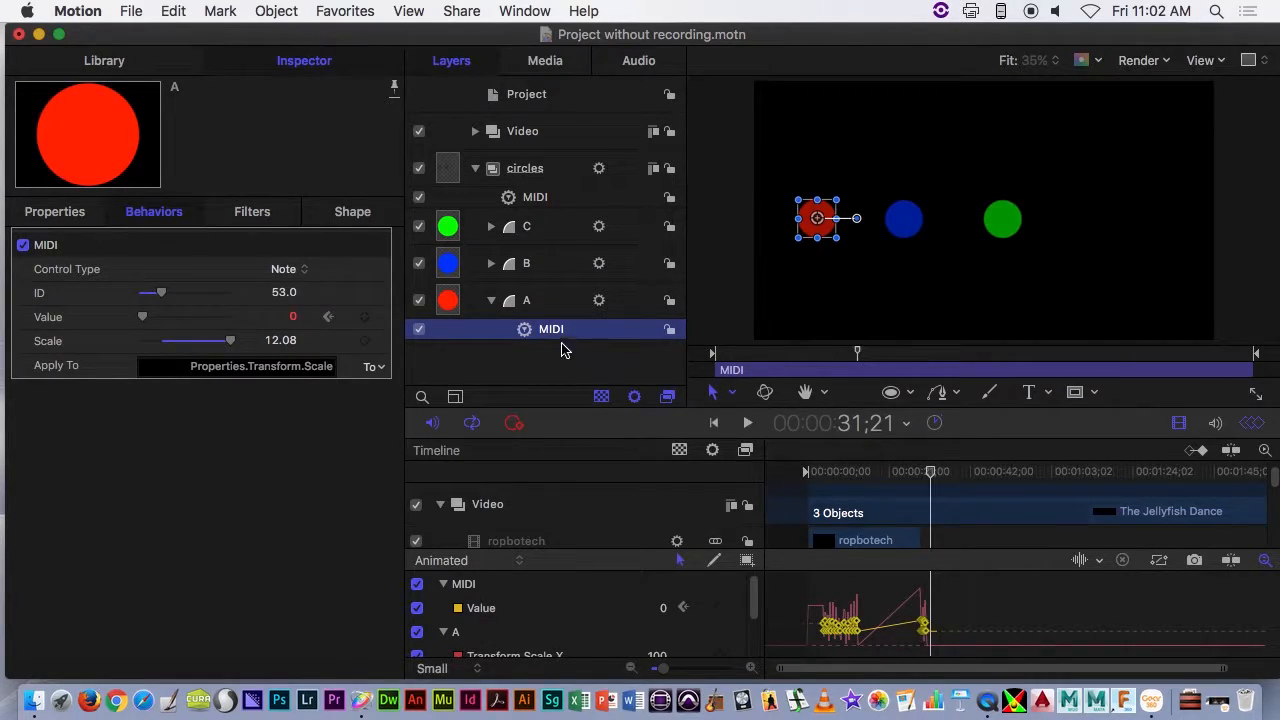
pyautogui.click(566, 304)
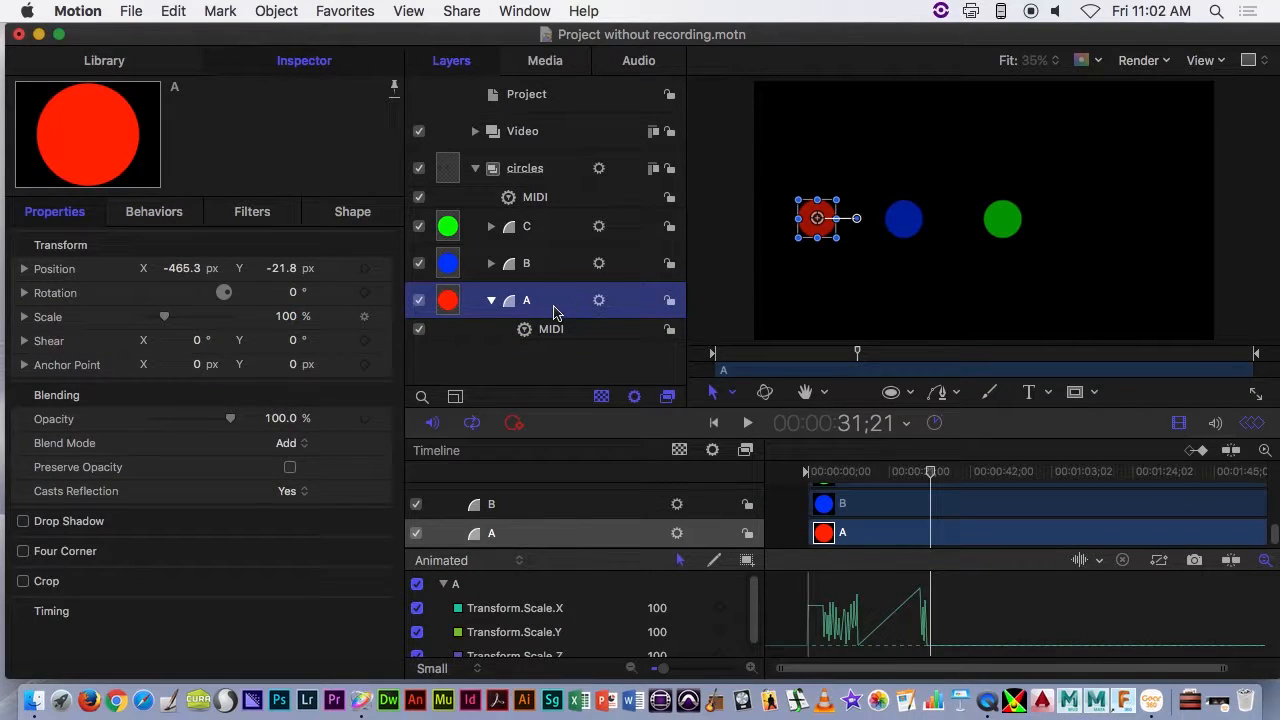
pyautogui.click(553, 333)
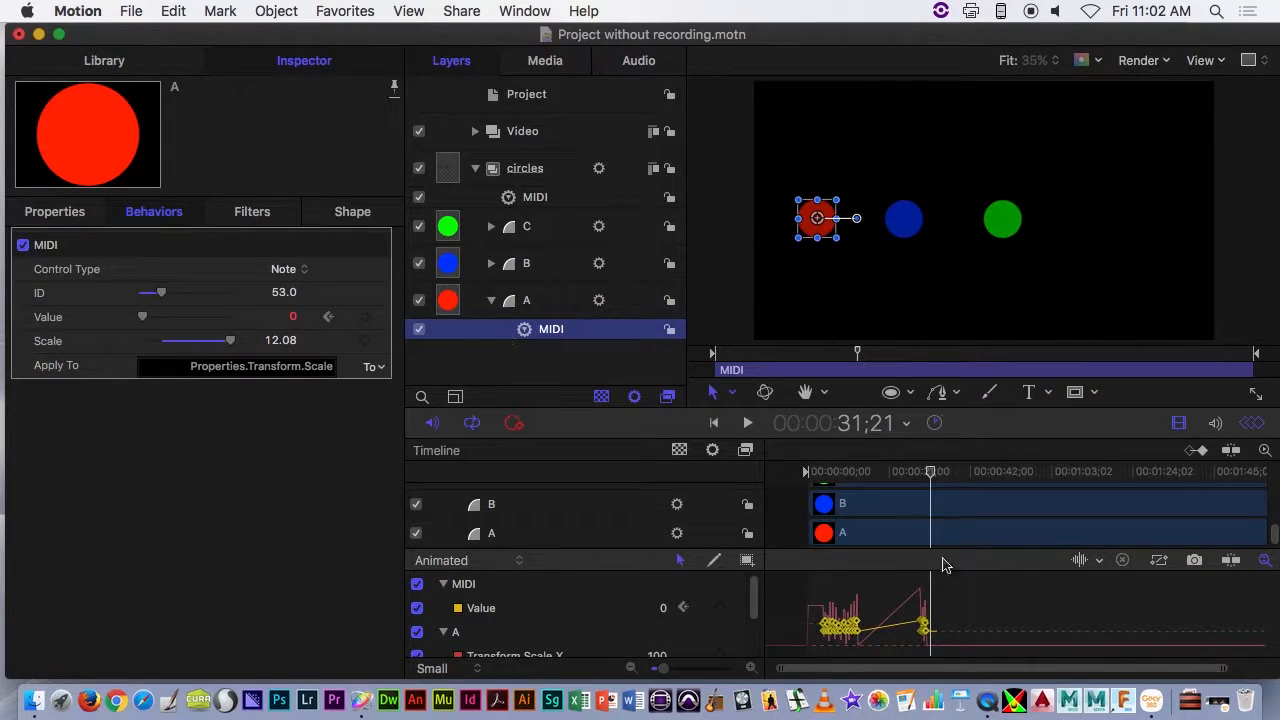
pyautogui.moveTo(957, 610); pyautogui.dragTo(814, 655)
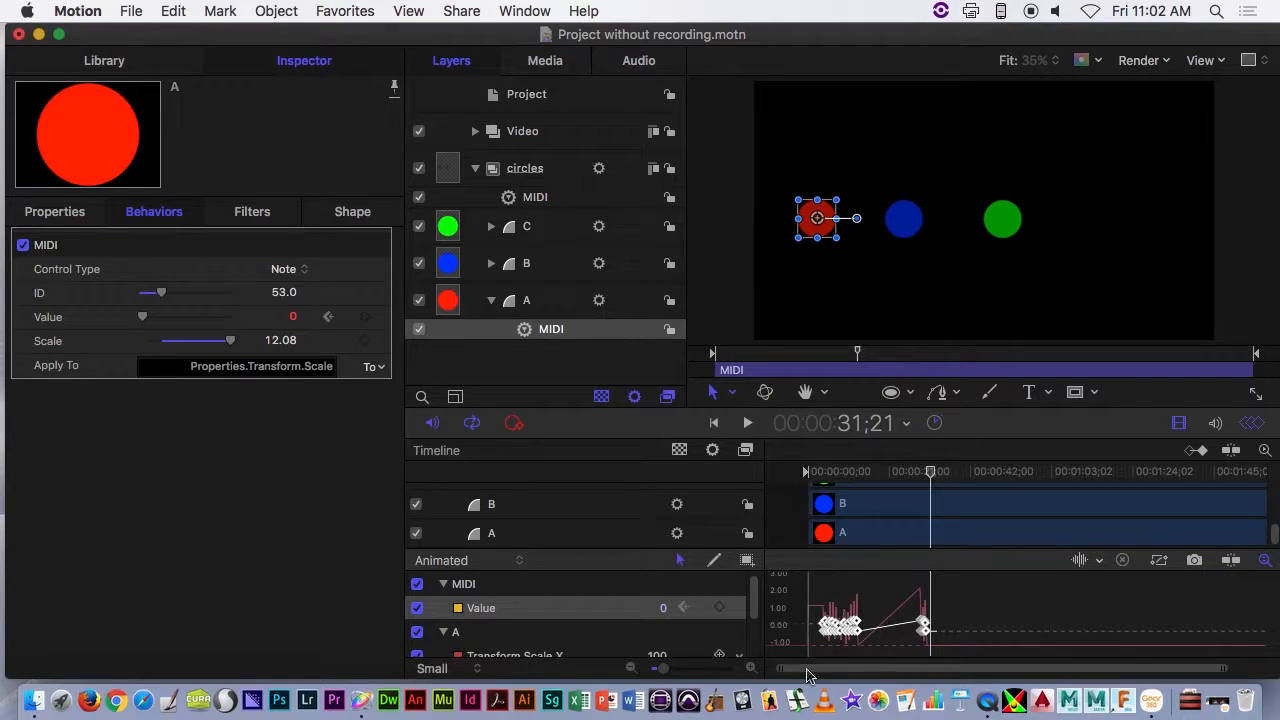
pyautogui.moveTo(660, 668)
pyautogui.mouseDown()
pyautogui.moveTo(735, 677)
pyautogui.moveTo(646, 677)
pyautogui.mouseUp()
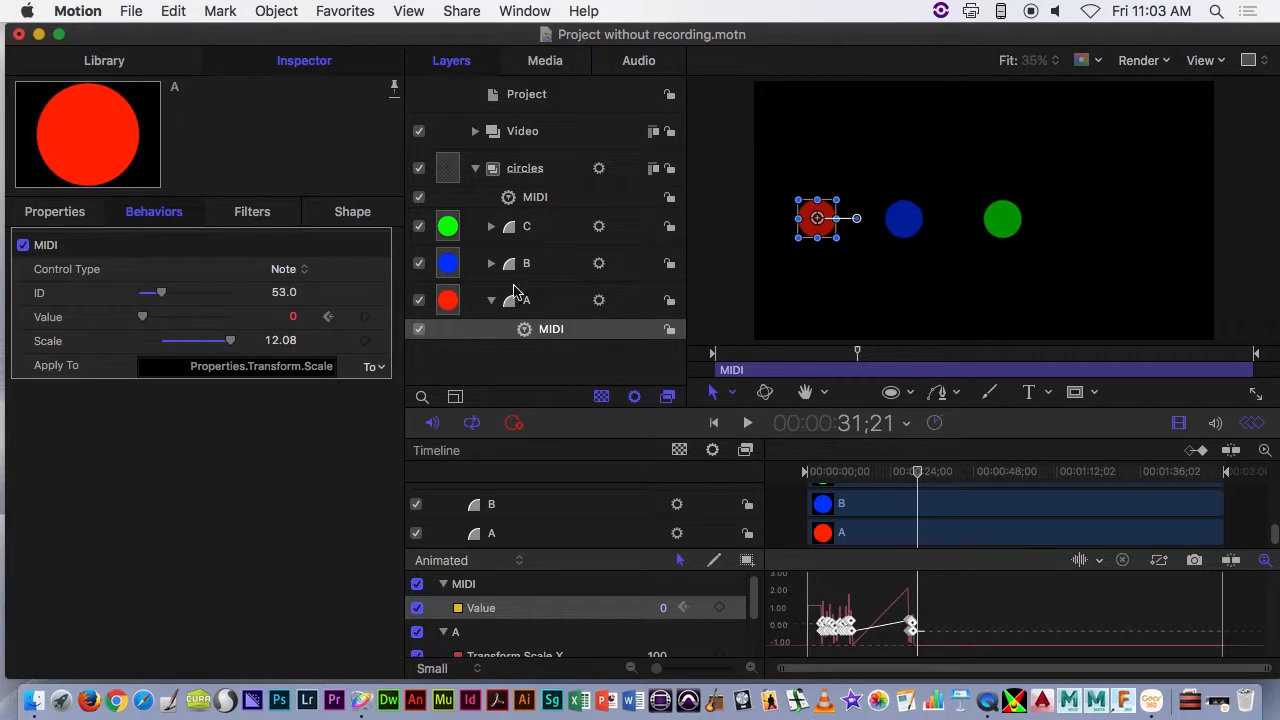
# - Display the recorded MIDI keyframes of the SPEED RACER 1967 Cartoon Intro clip and scrub the playhead to 00:00:30;03
pyautogui.click(491, 300)
pyautogui.click(470, 133)
pyautogui.click(475, 133)
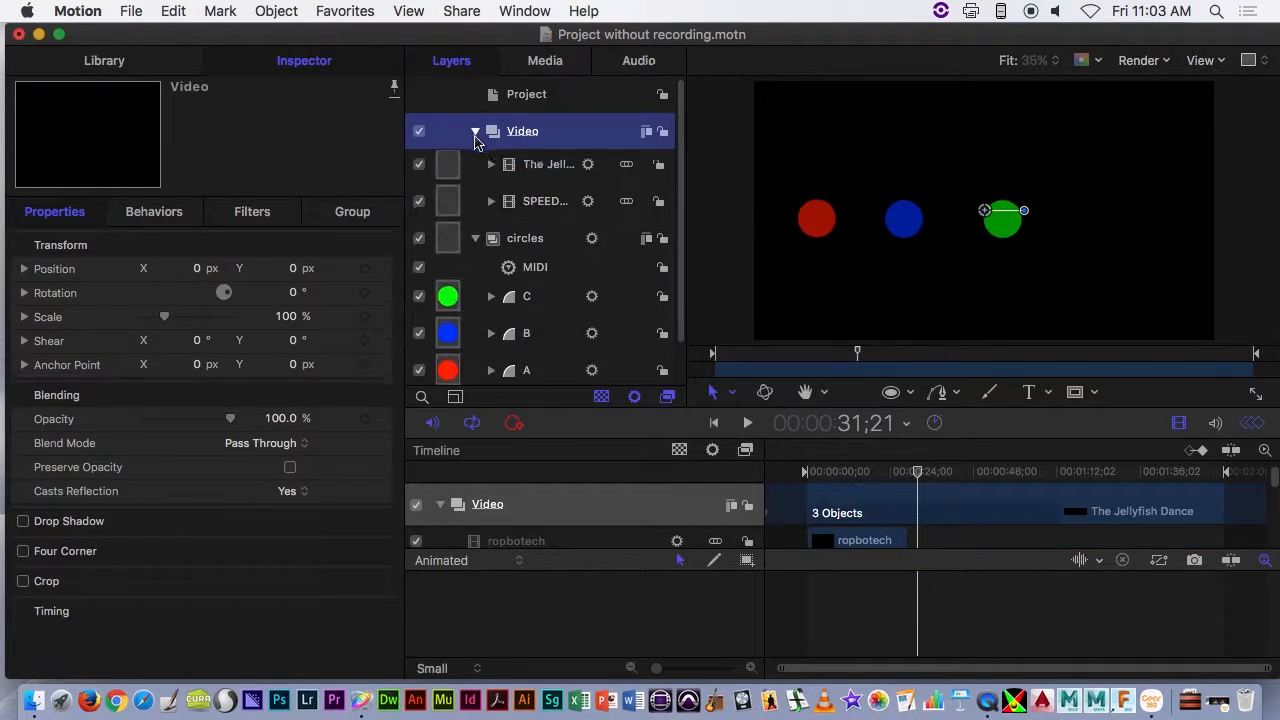
pyautogui.click(540, 244)
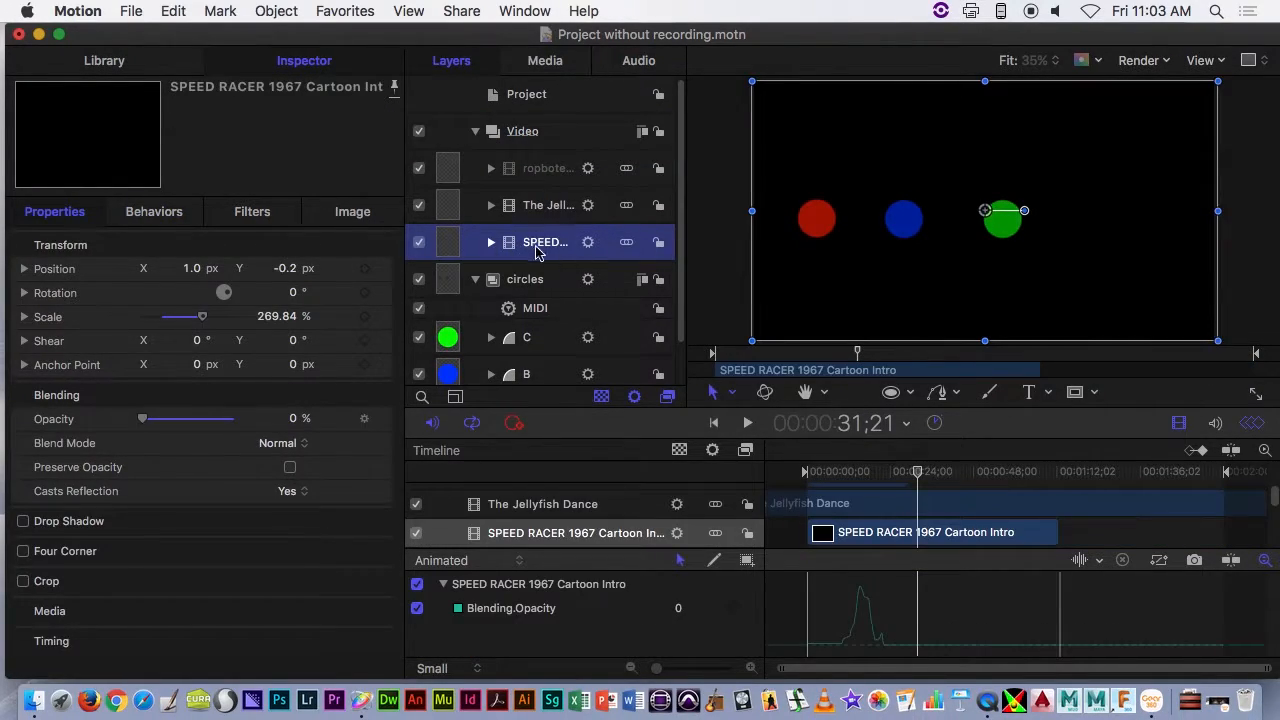
pyautogui.click(491, 242)
pyautogui.click(582, 276)
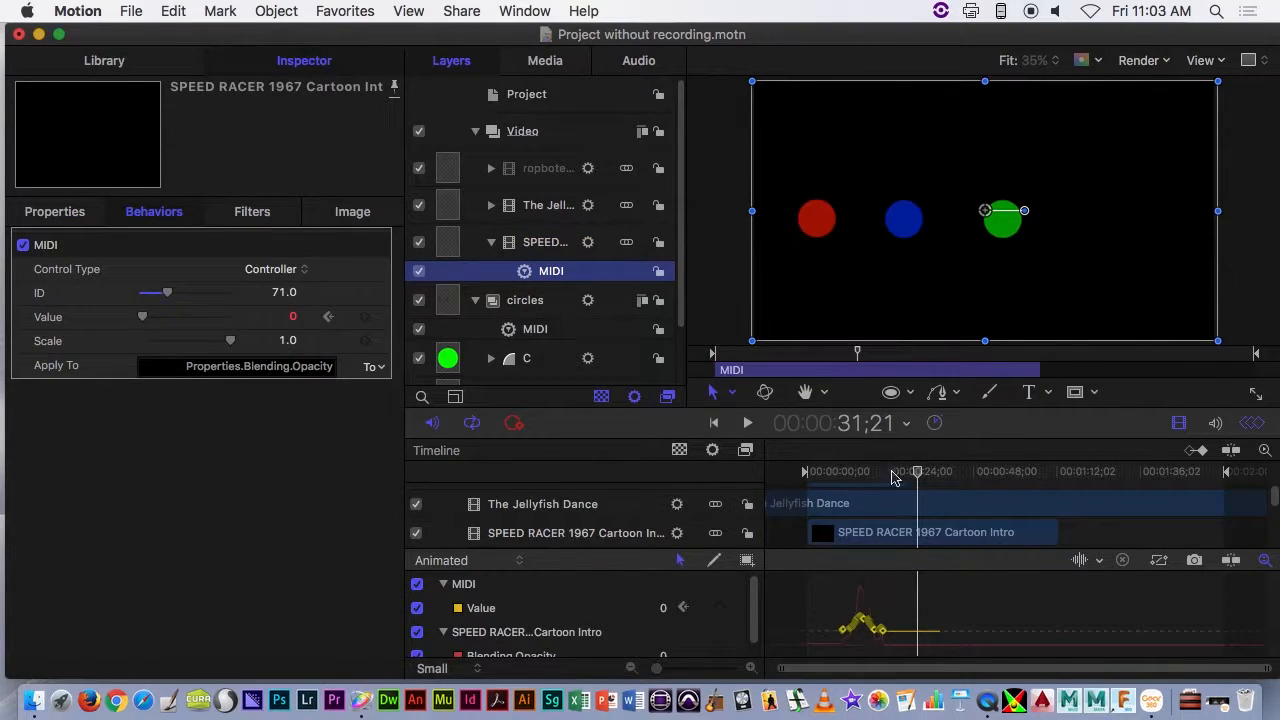
pyautogui.moveTo(885, 476); pyautogui.dragTo(911, 476)
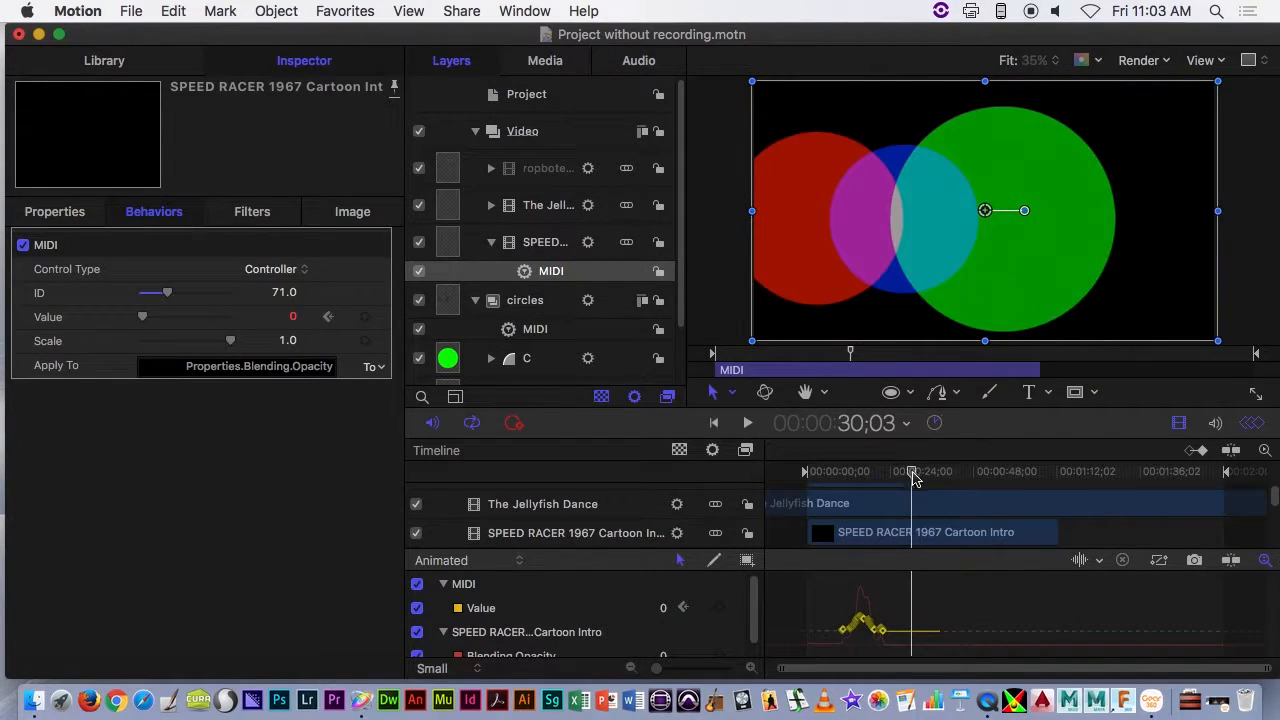
# - Reduce the Value keyframes of the SPEED RACER clip's MIDI behavior with 1% error tolerance and increased smoothing
pyautogui.moveTo(916, 590); pyautogui.dragTo(826, 656)
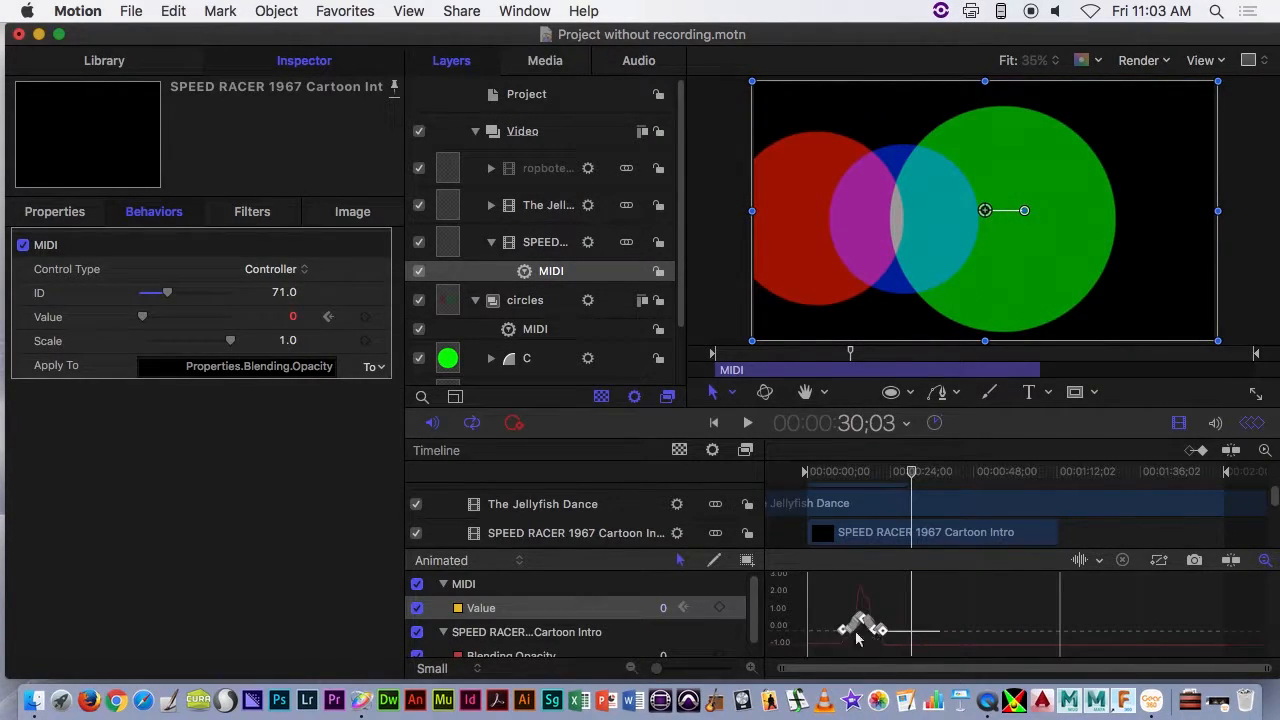
pyautogui.click(738, 613)
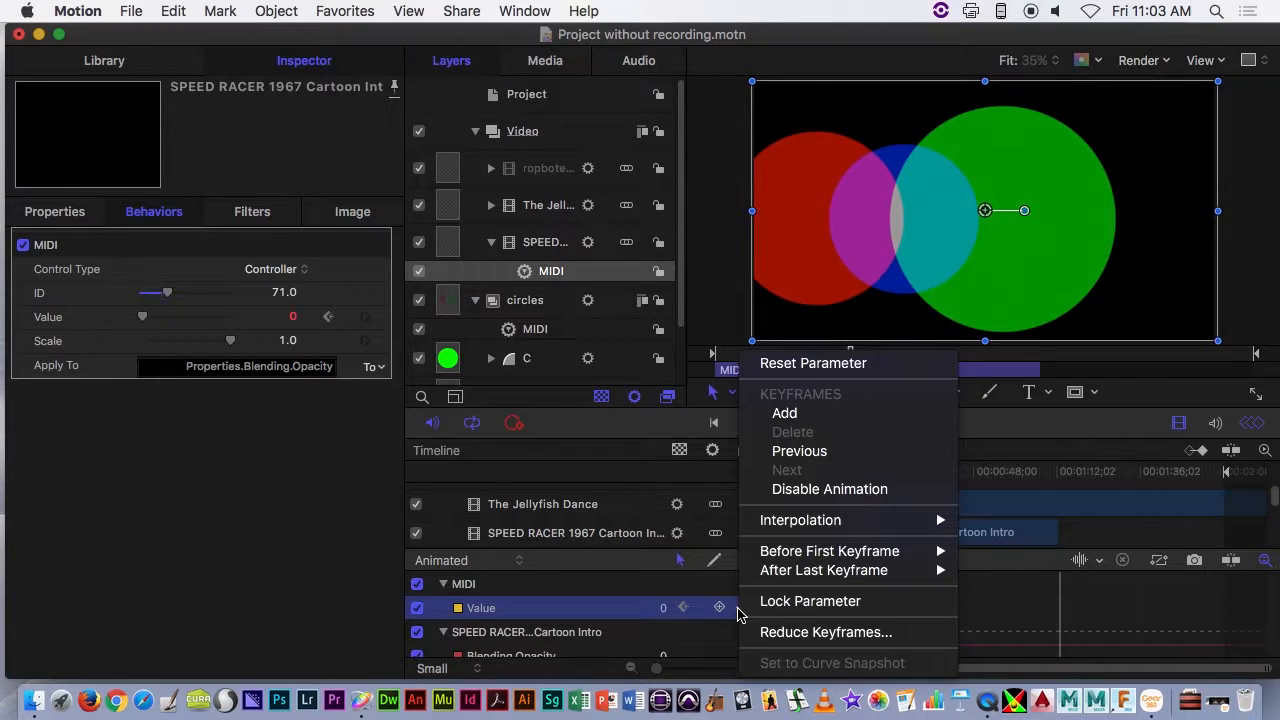
pyautogui.moveTo(898, 520)
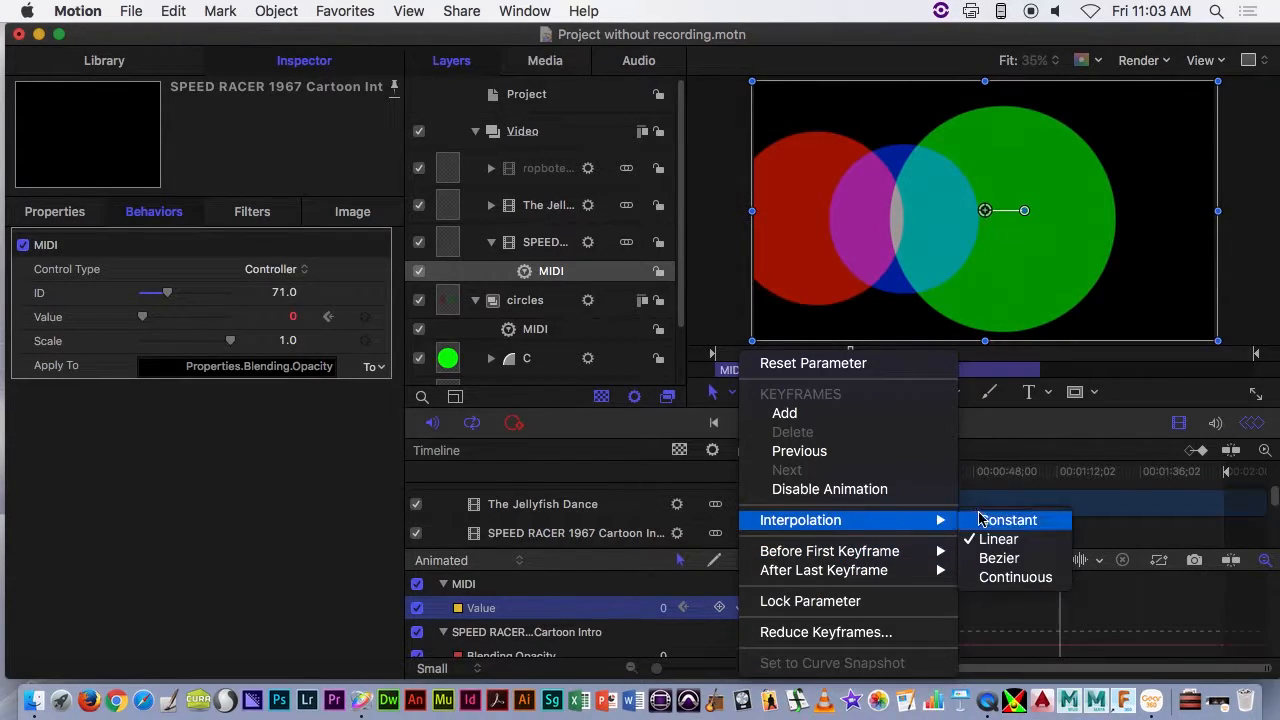
pyautogui.click(858, 632)
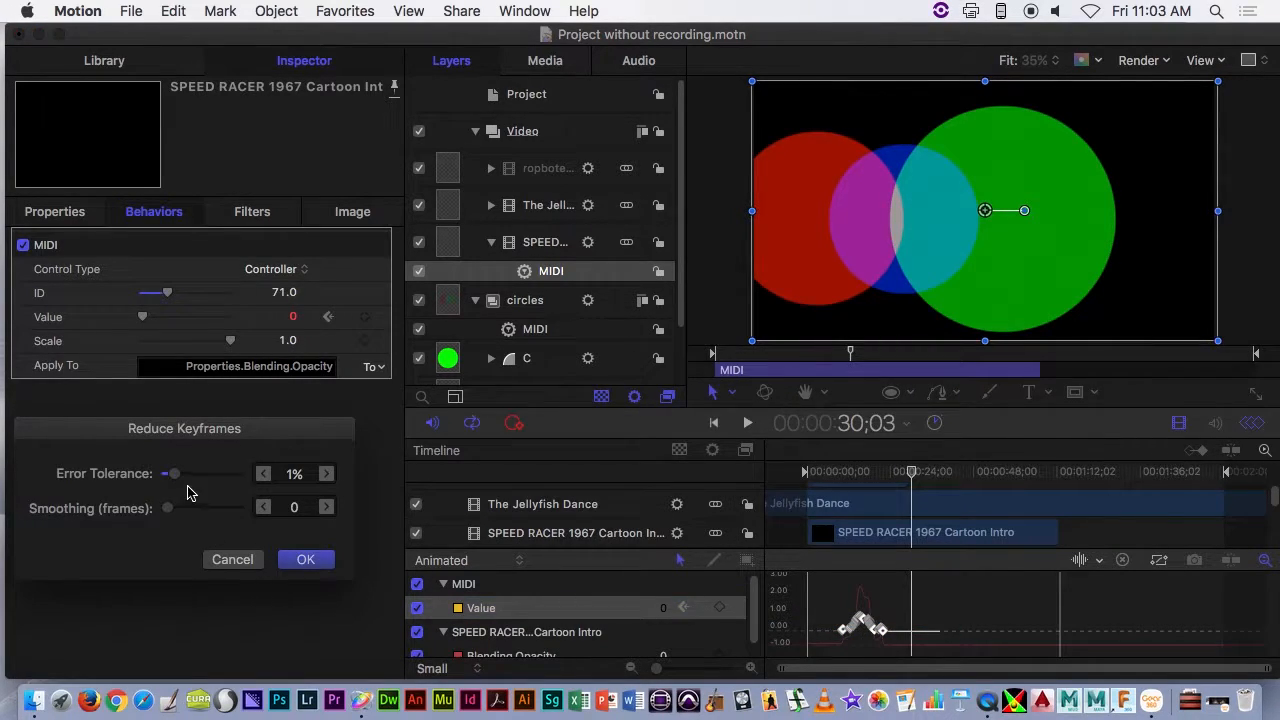
pyautogui.moveTo(168, 508)
pyautogui.mouseDown()
pyautogui.moveTo(224, 509)
pyautogui.moveTo(190, 509)
pyautogui.mouseUp()
pyautogui.click(232, 511)
pyautogui.click(318, 559)
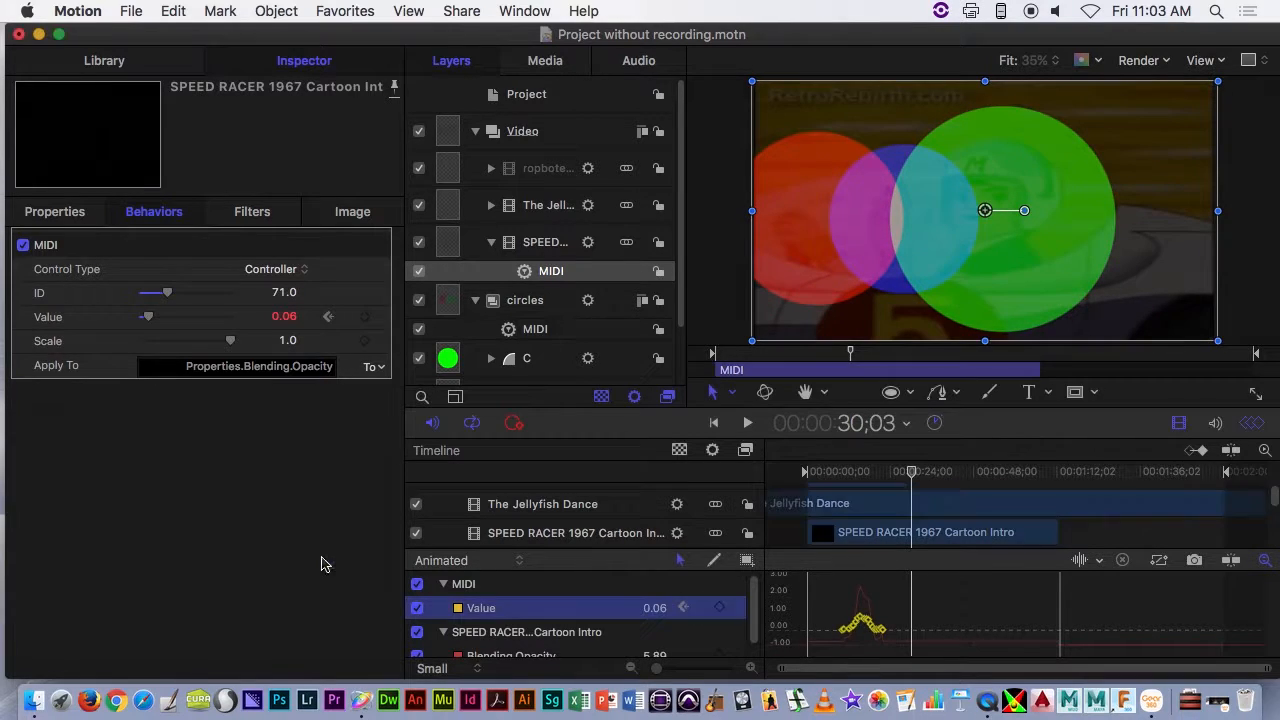
# - Return the playhead to the project start, and start closing the project but cancel so it stays open
pyautogui.moveTo(895, 476); pyautogui.dragTo(797, 466)
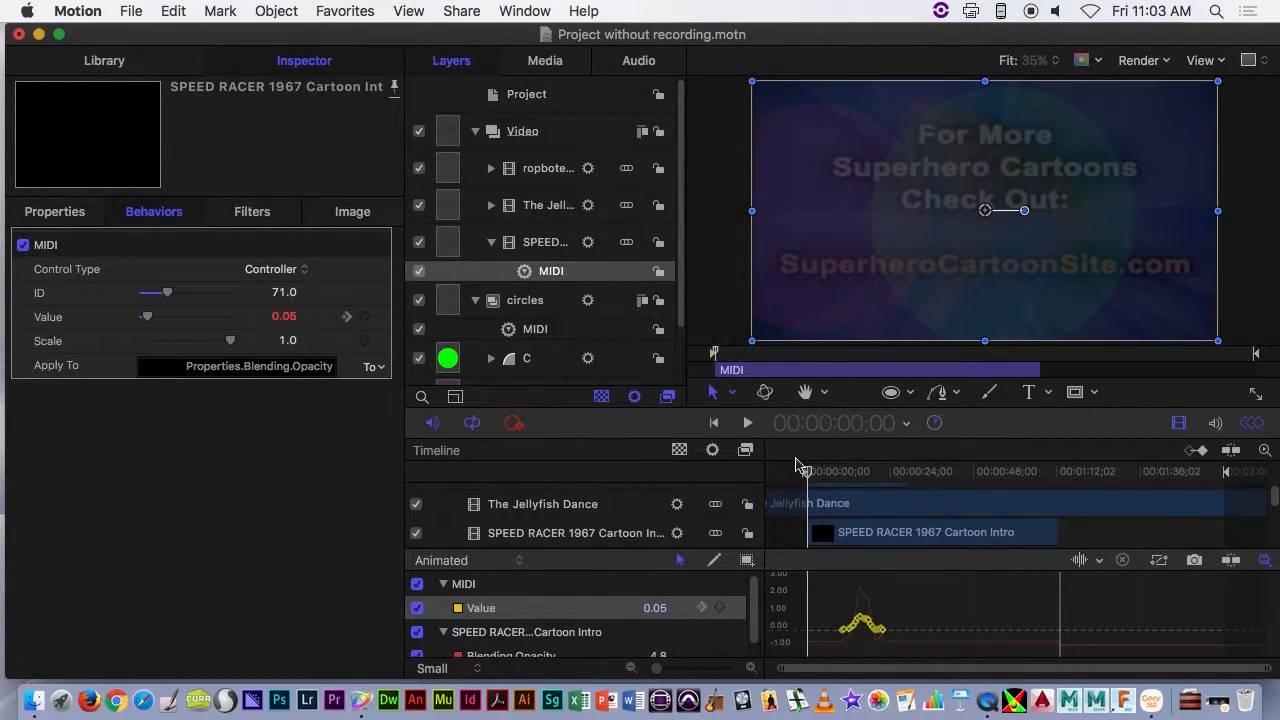
pyautogui.click(18, 35)
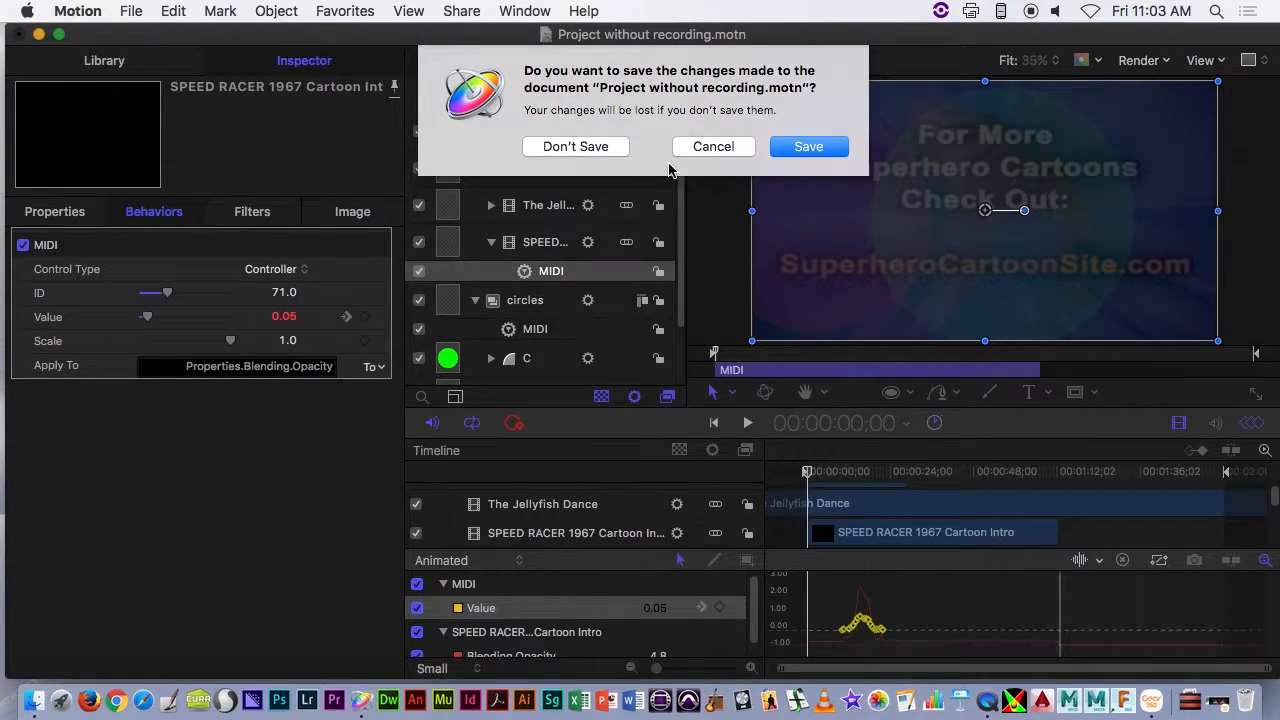
pyautogui.click(712, 147)
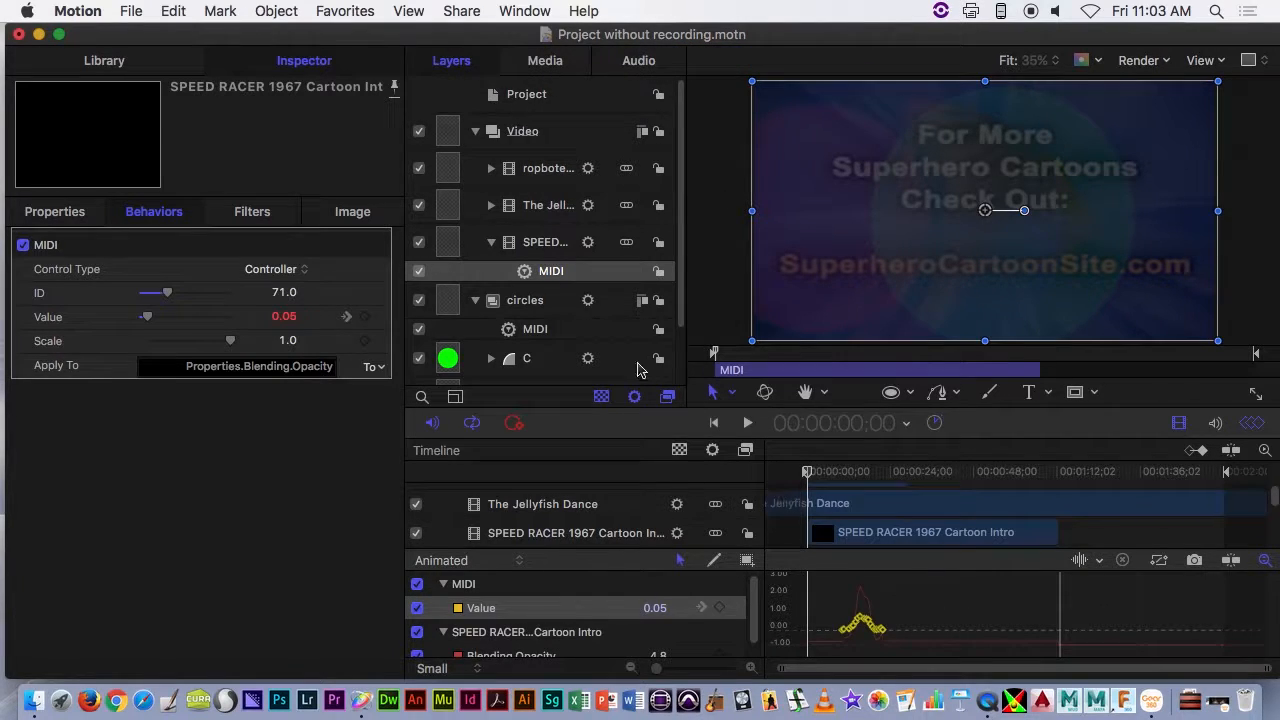
# - Look over the MIDI keyframes of The Jellyfish Dance and the ropbotech clip's opacity curve, and collapse all three video clips
pyautogui.click(491, 206)
pyautogui.click(551, 234)
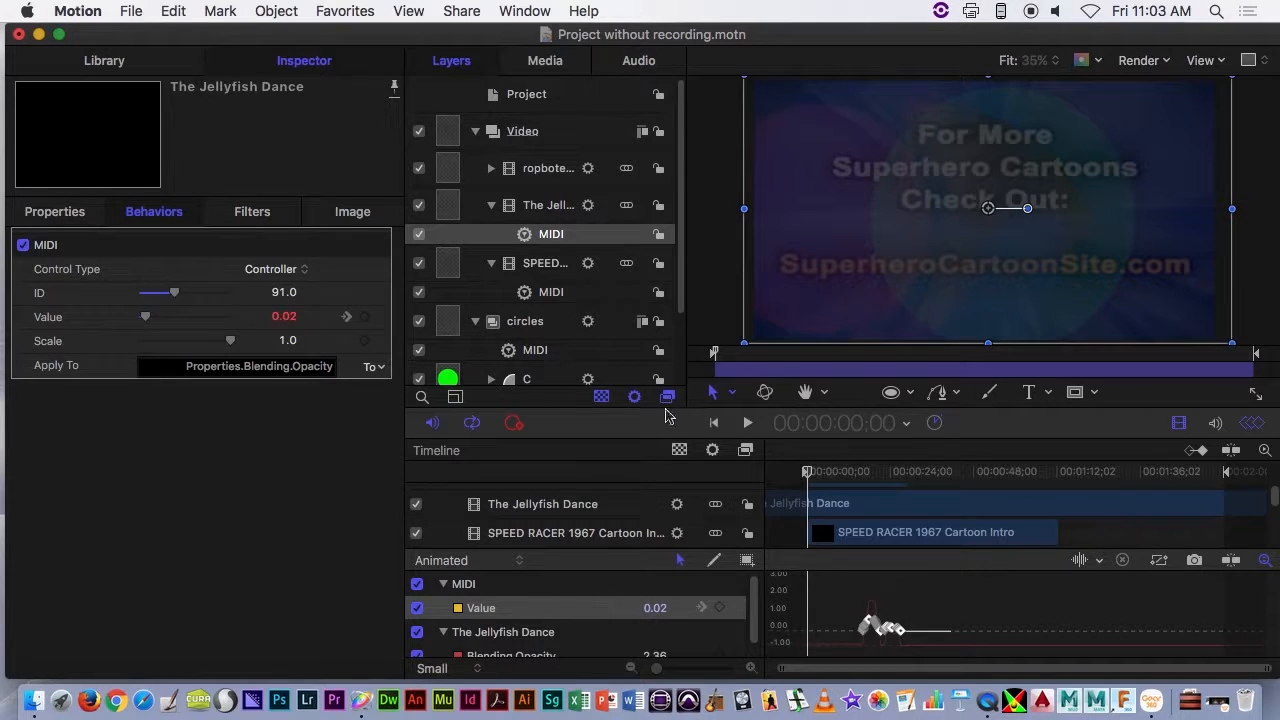
pyautogui.click(491, 168)
pyautogui.click(600, 202)
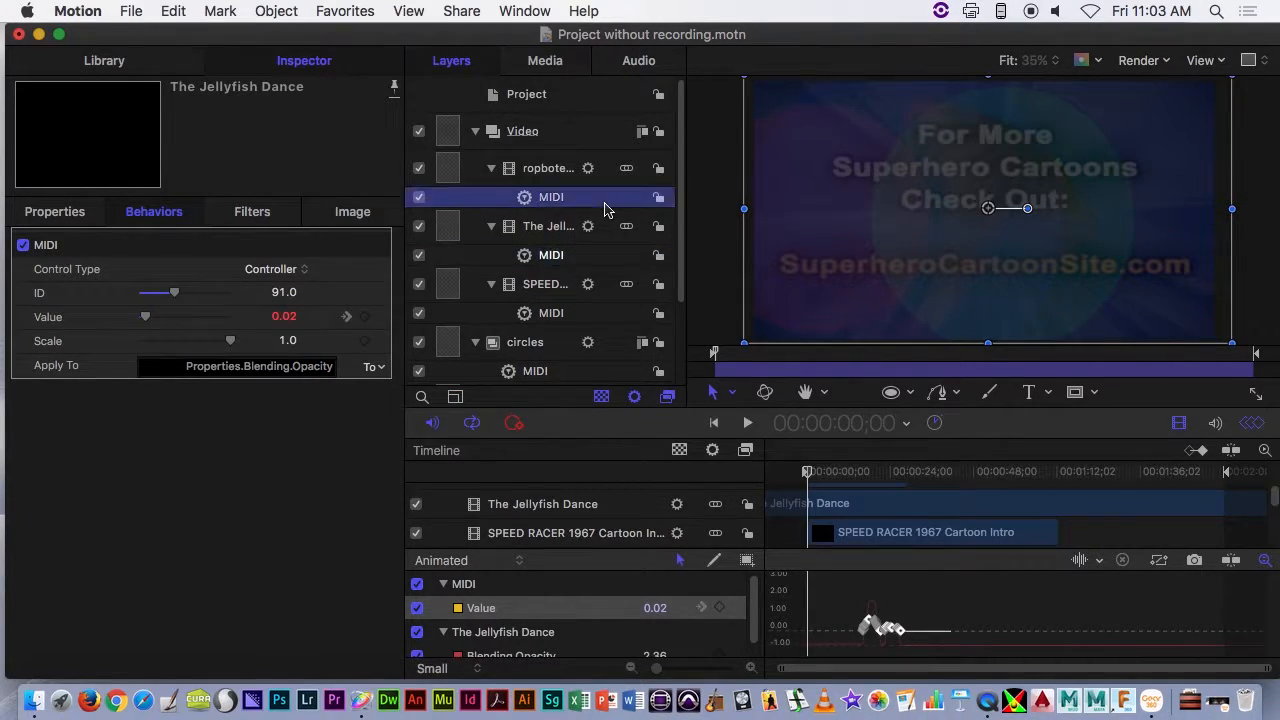
pyautogui.click(478, 172)
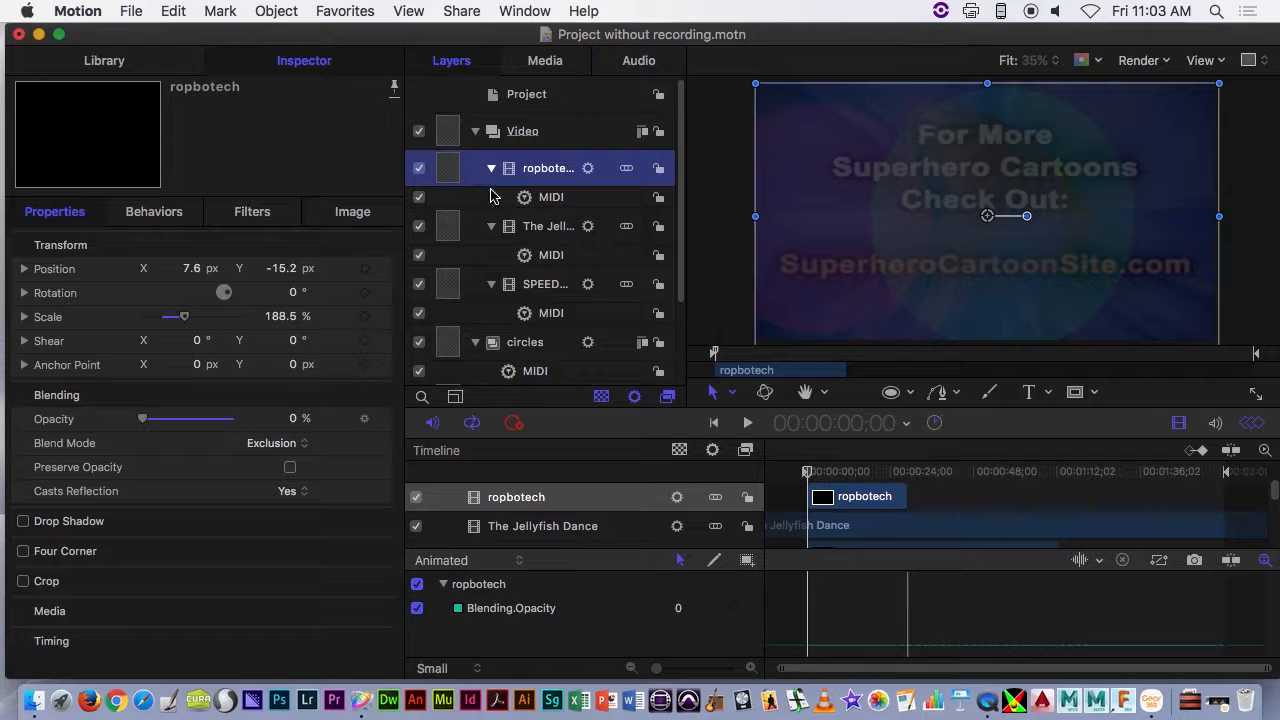
pyautogui.click(491, 168)
pyautogui.click(491, 205)
pyautogui.click(493, 243)
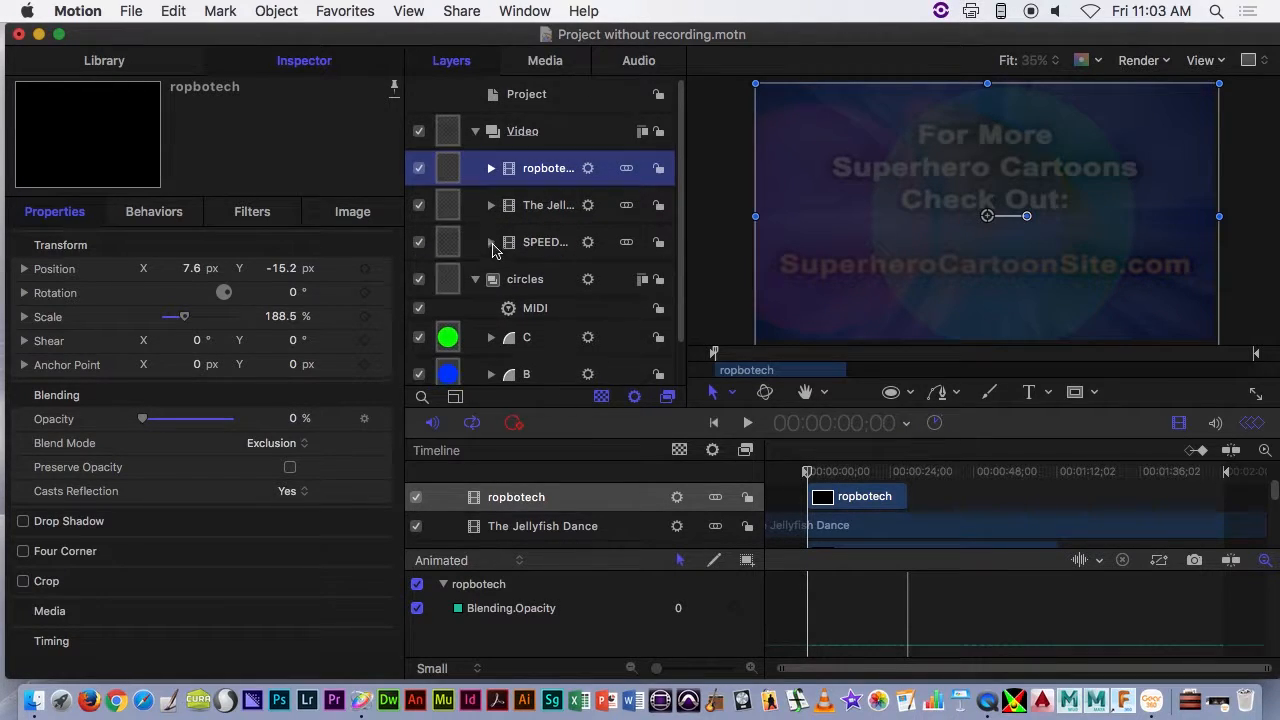
# - Move the playhead back to the very start of the project timeline
pyautogui.moveTo(840, 478); pyautogui.dragTo(806, 472)
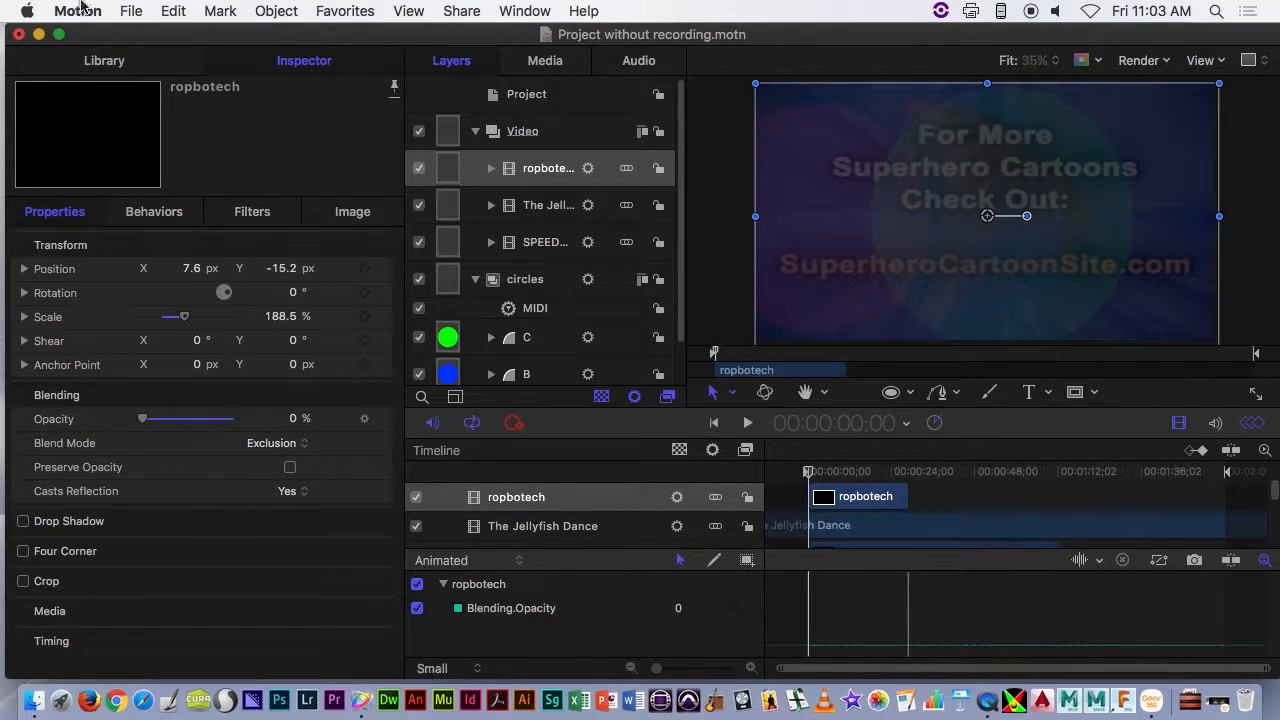
pyautogui.click(124, 9)
pyautogui.click(126, 11)
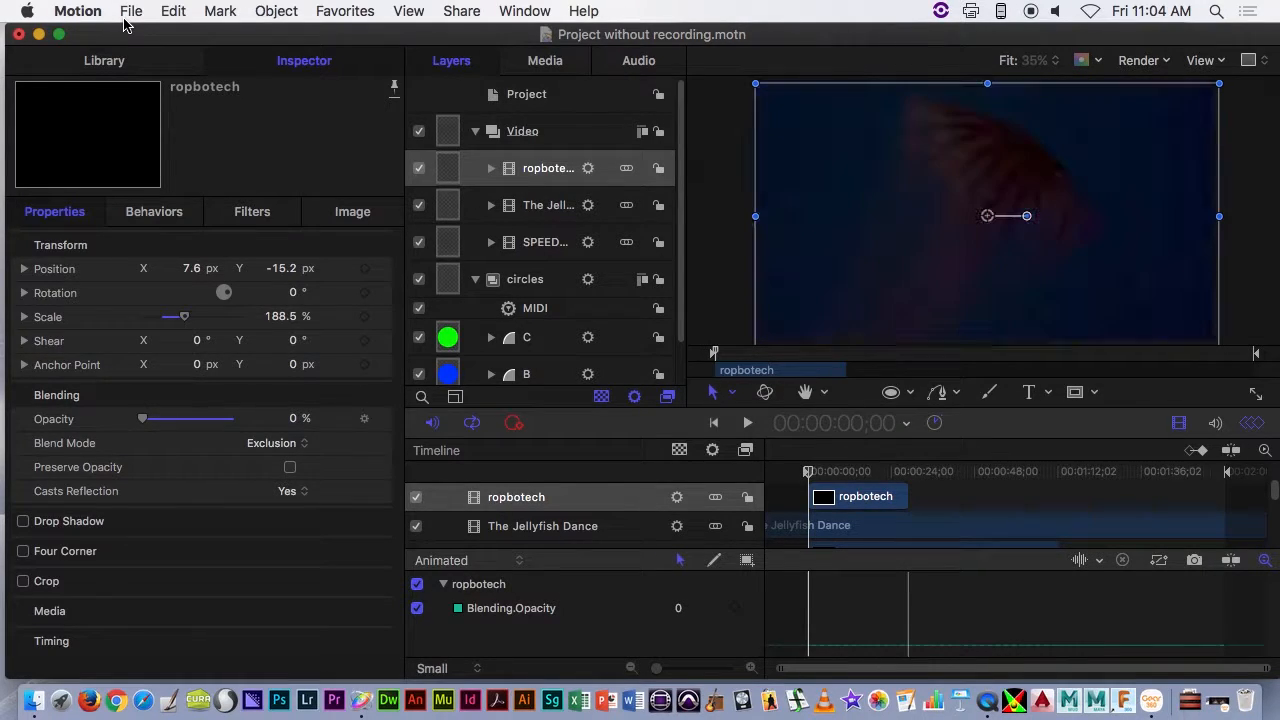
pyautogui.moveTo(808, 471); pyautogui.dragTo(687, 481)
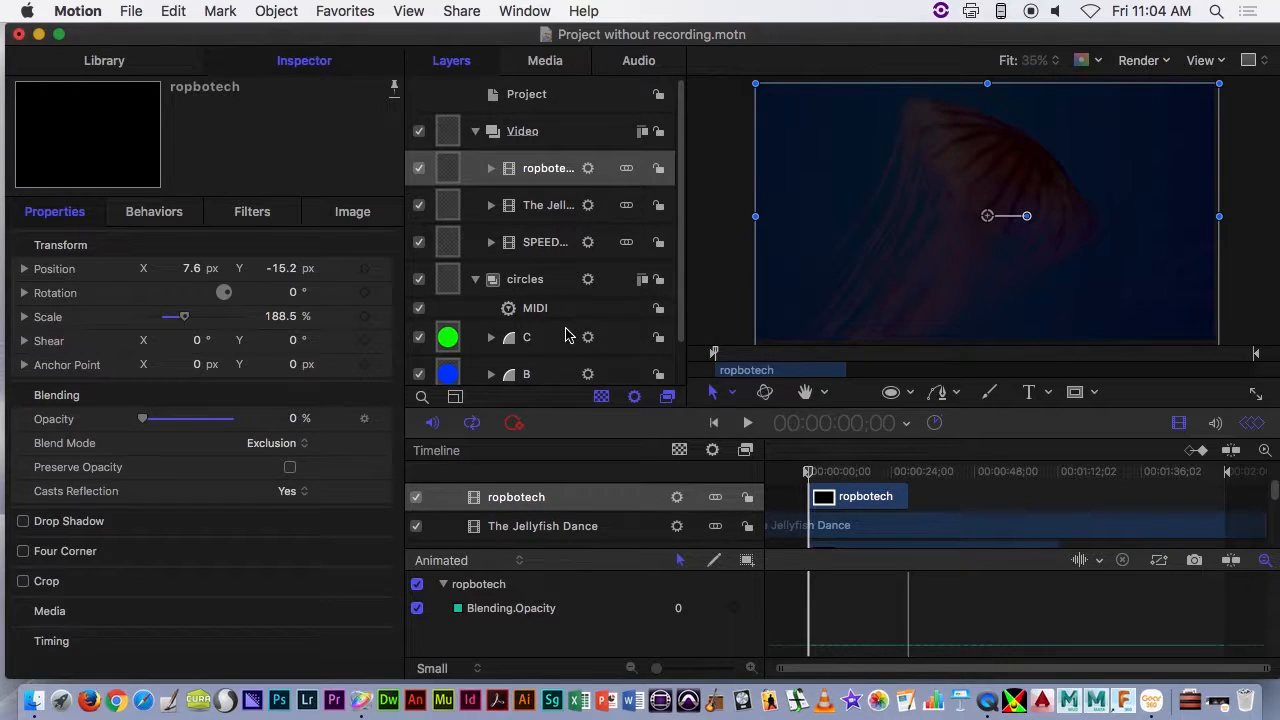
# - Set up a movie export of the project using the H.264 codec and including video and audio
pyautogui.click(131, 10)
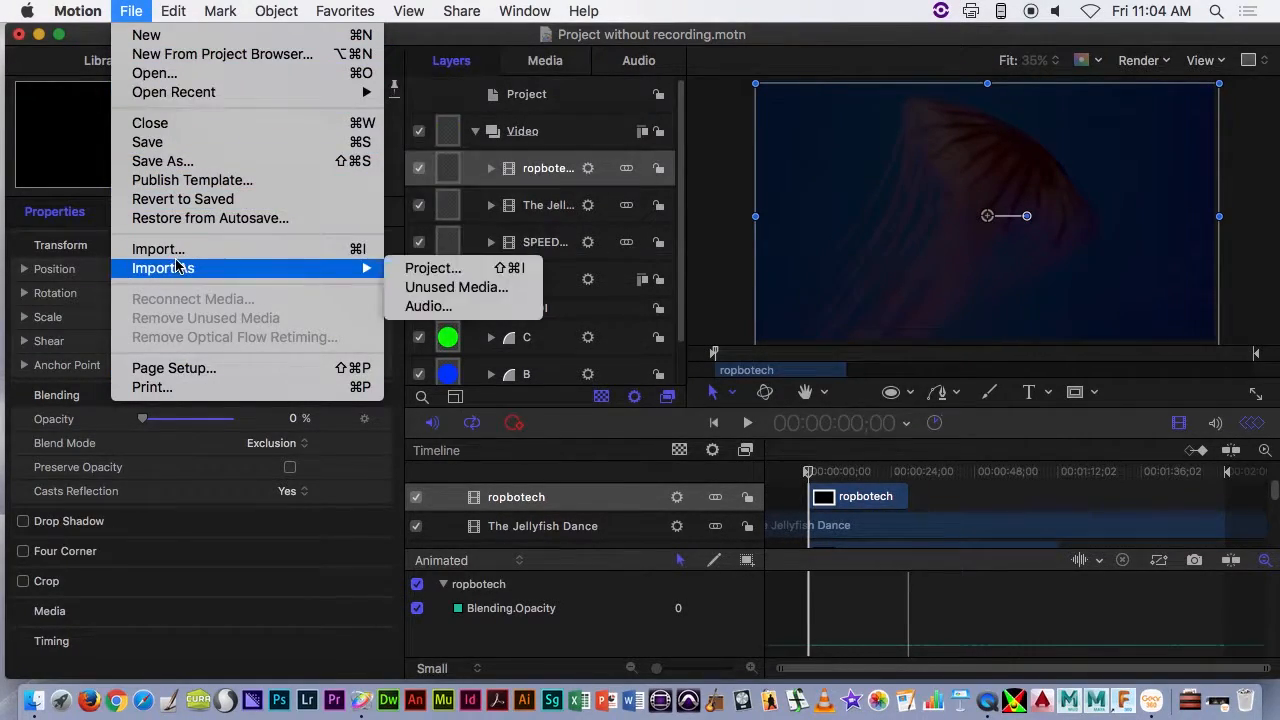
pyautogui.moveTo(461, 10)
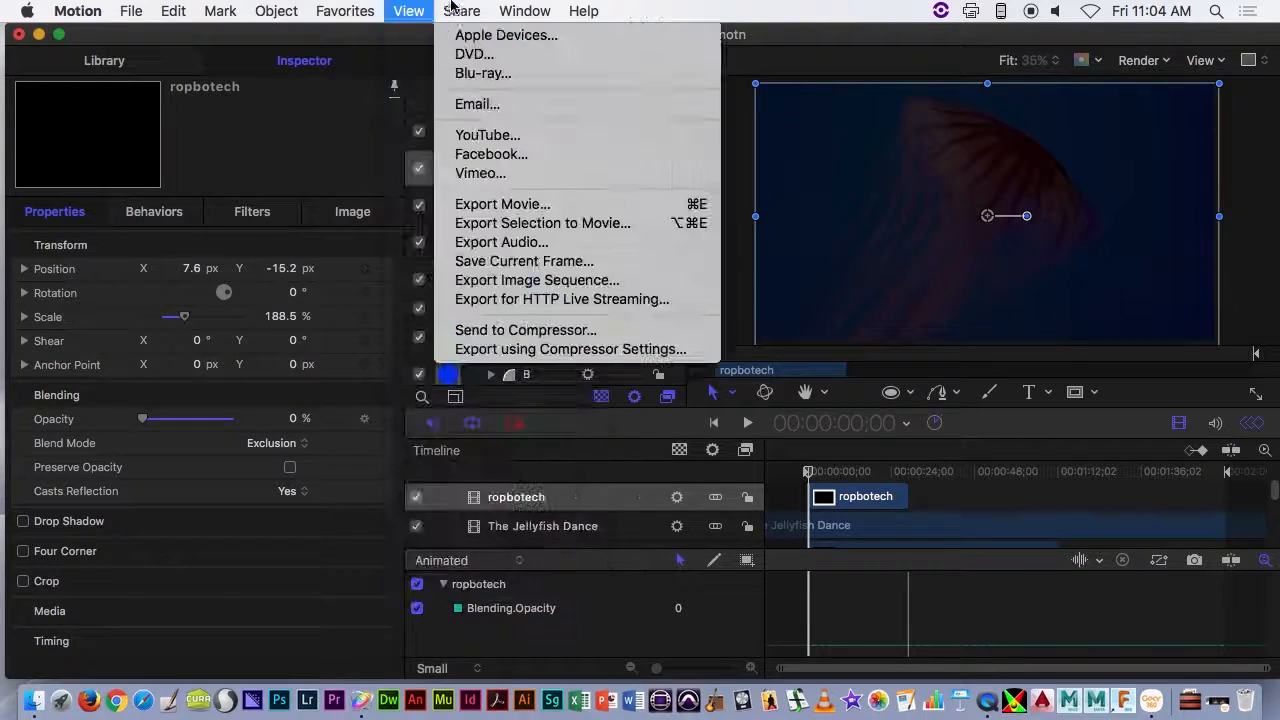
pyautogui.click(490, 205)
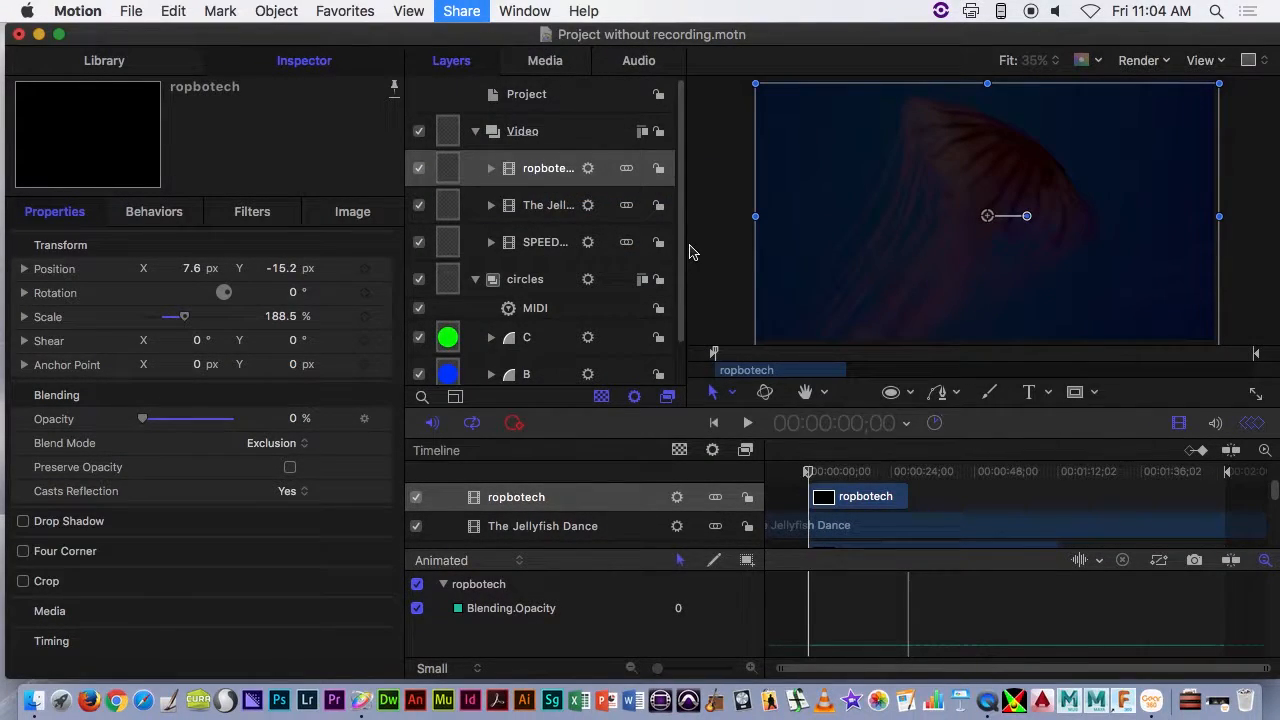
pyautogui.click(576, 345)
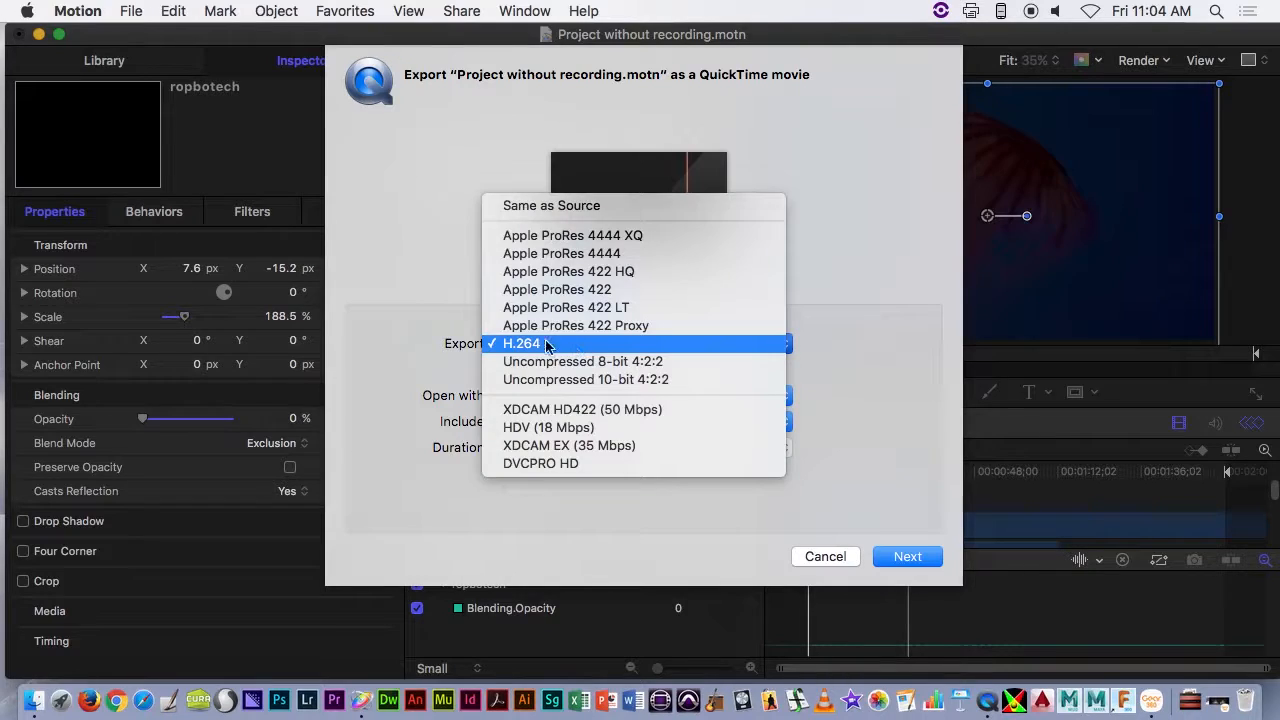
pyautogui.click(532, 343)
pyautogui.click(640, 421)
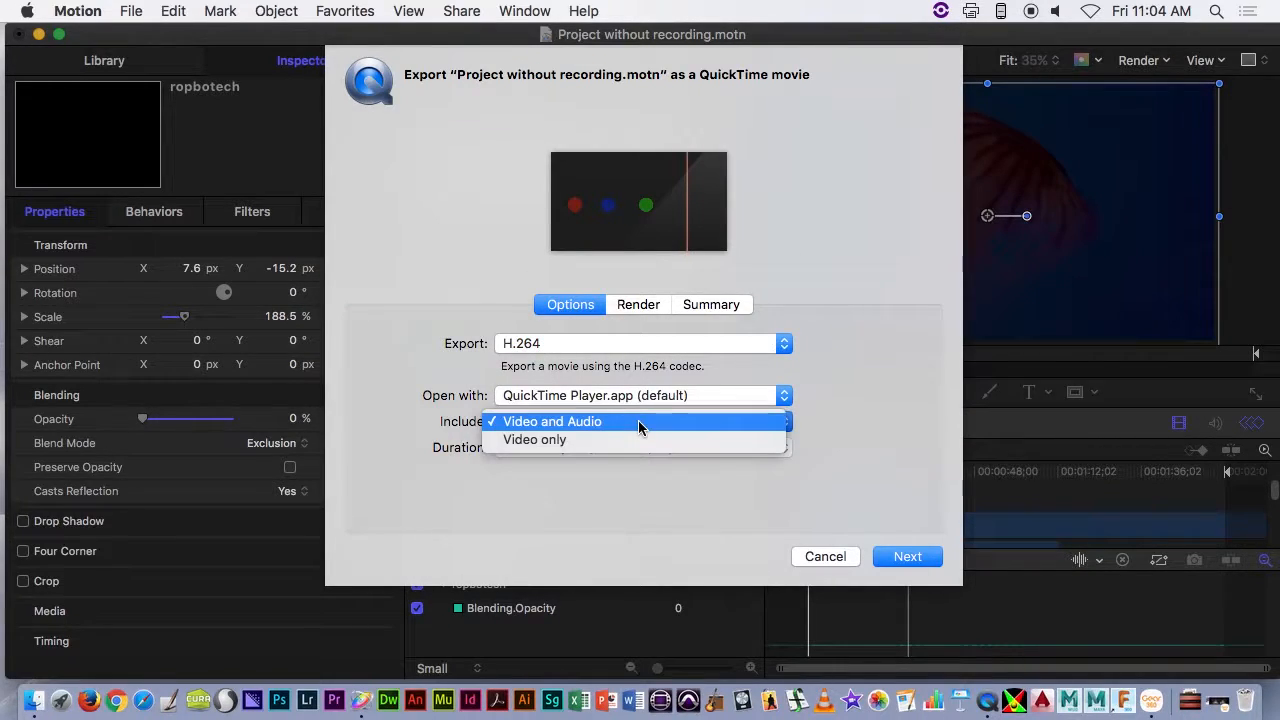
pyautogui.click(637, 421)
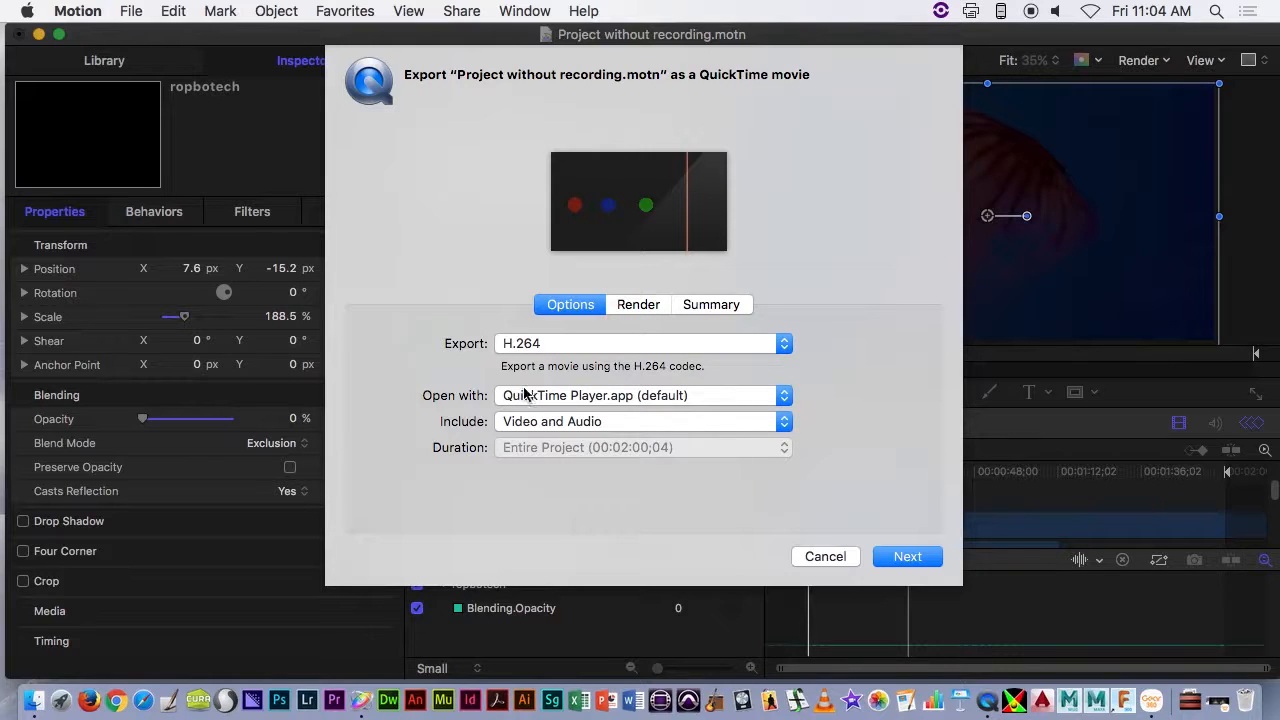
# - Check the export's render settings and save the exported movie on the Desktop as testProject
pyautogui.click(622, 304)
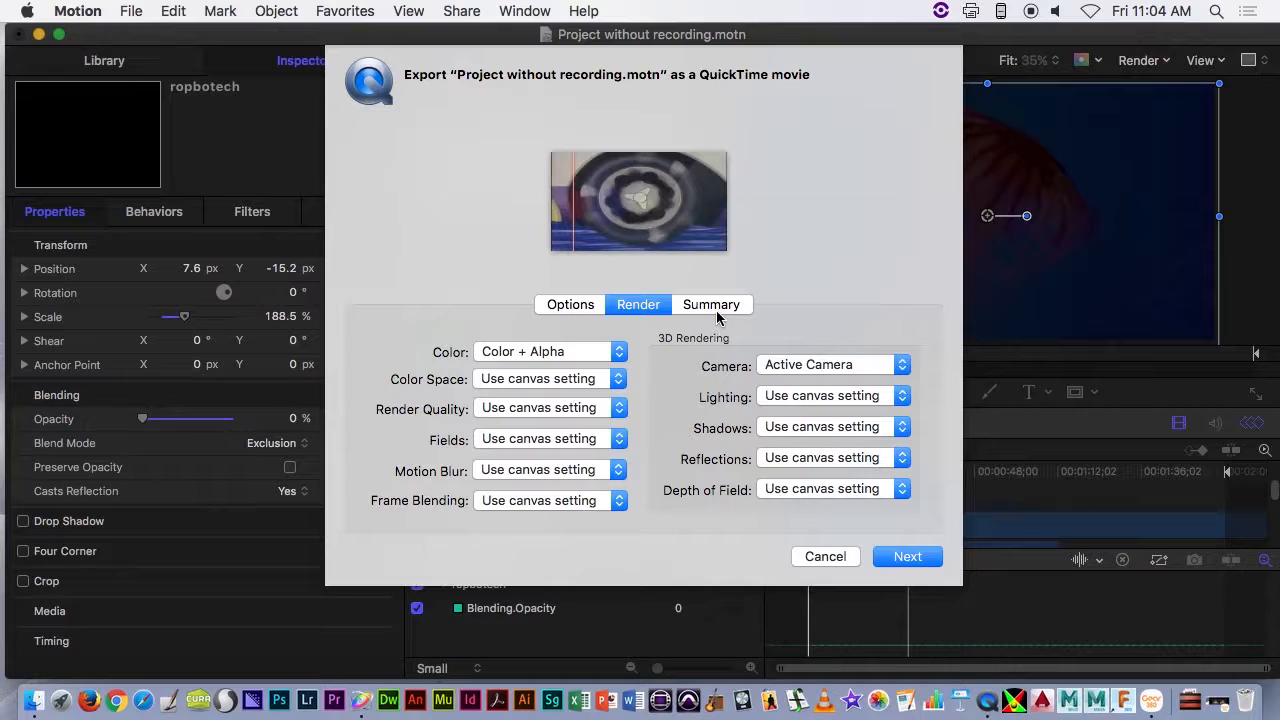
pyautogui.click(568, 301)
pyautogui.click(912, 556)
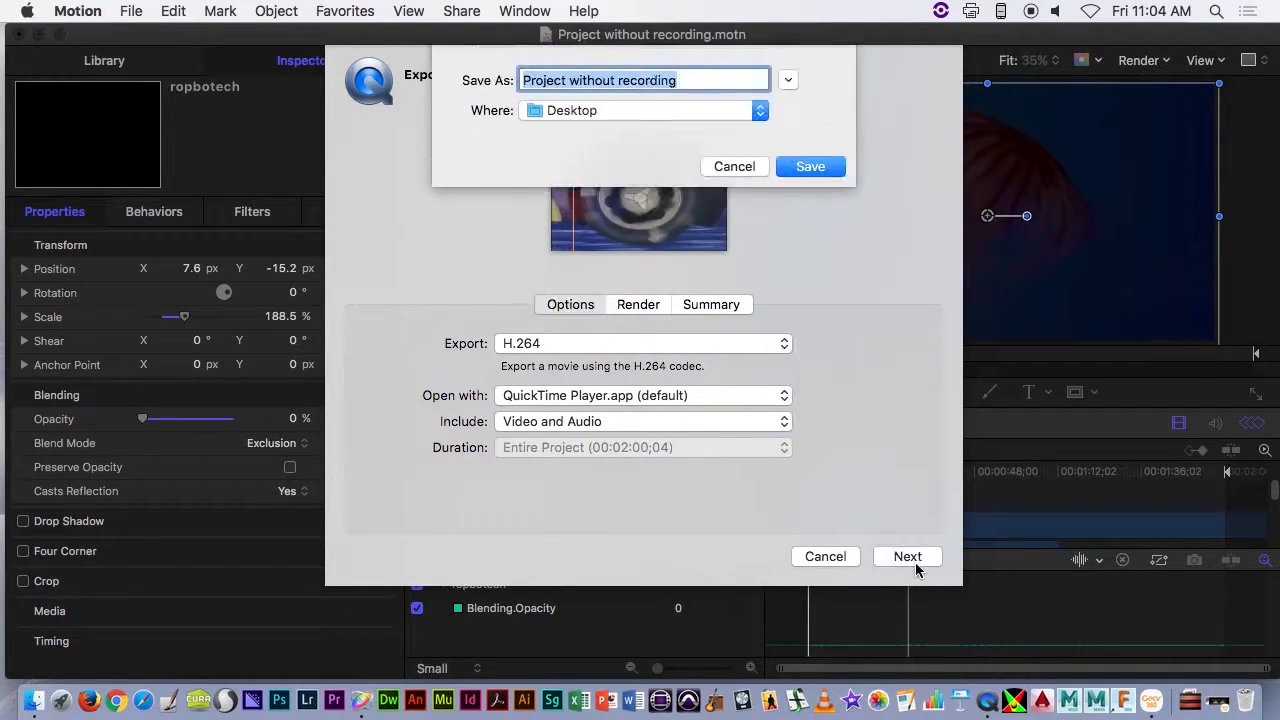
pyautogui.tripleClick(676, 80)
pyautogui.write('test')
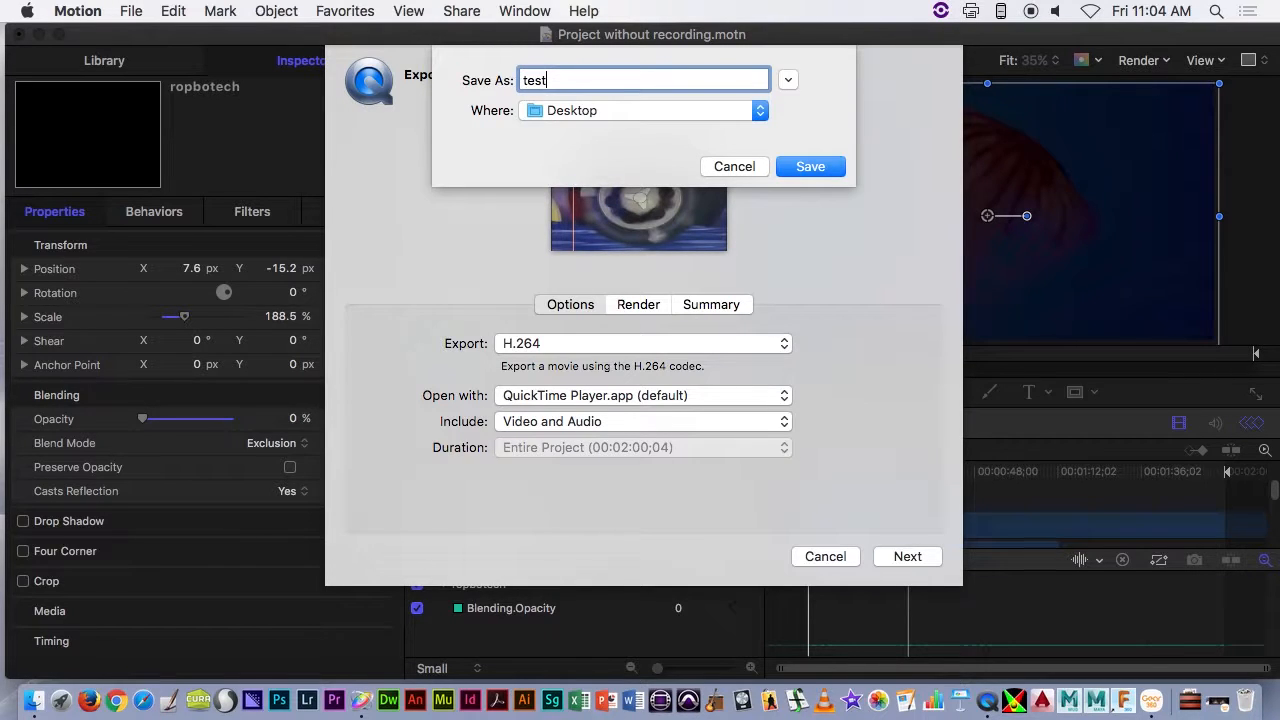
pyautogui.write('Project')
pyautogui.press('Return')
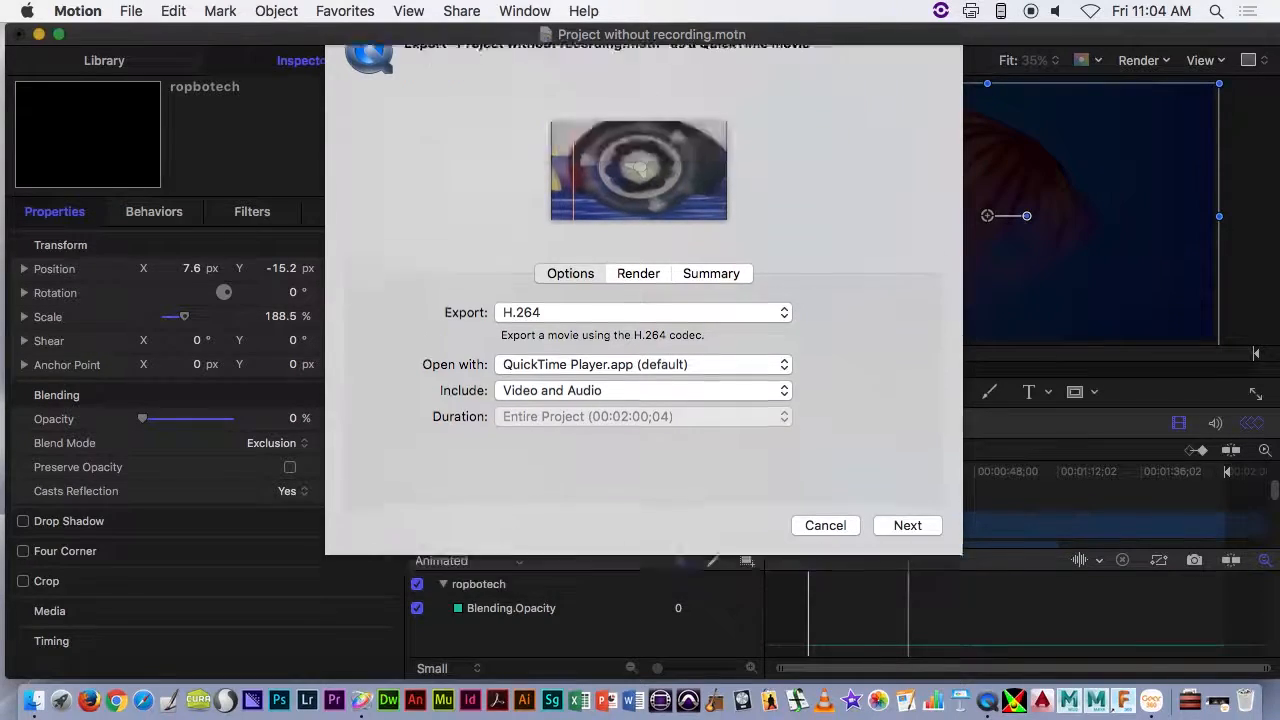